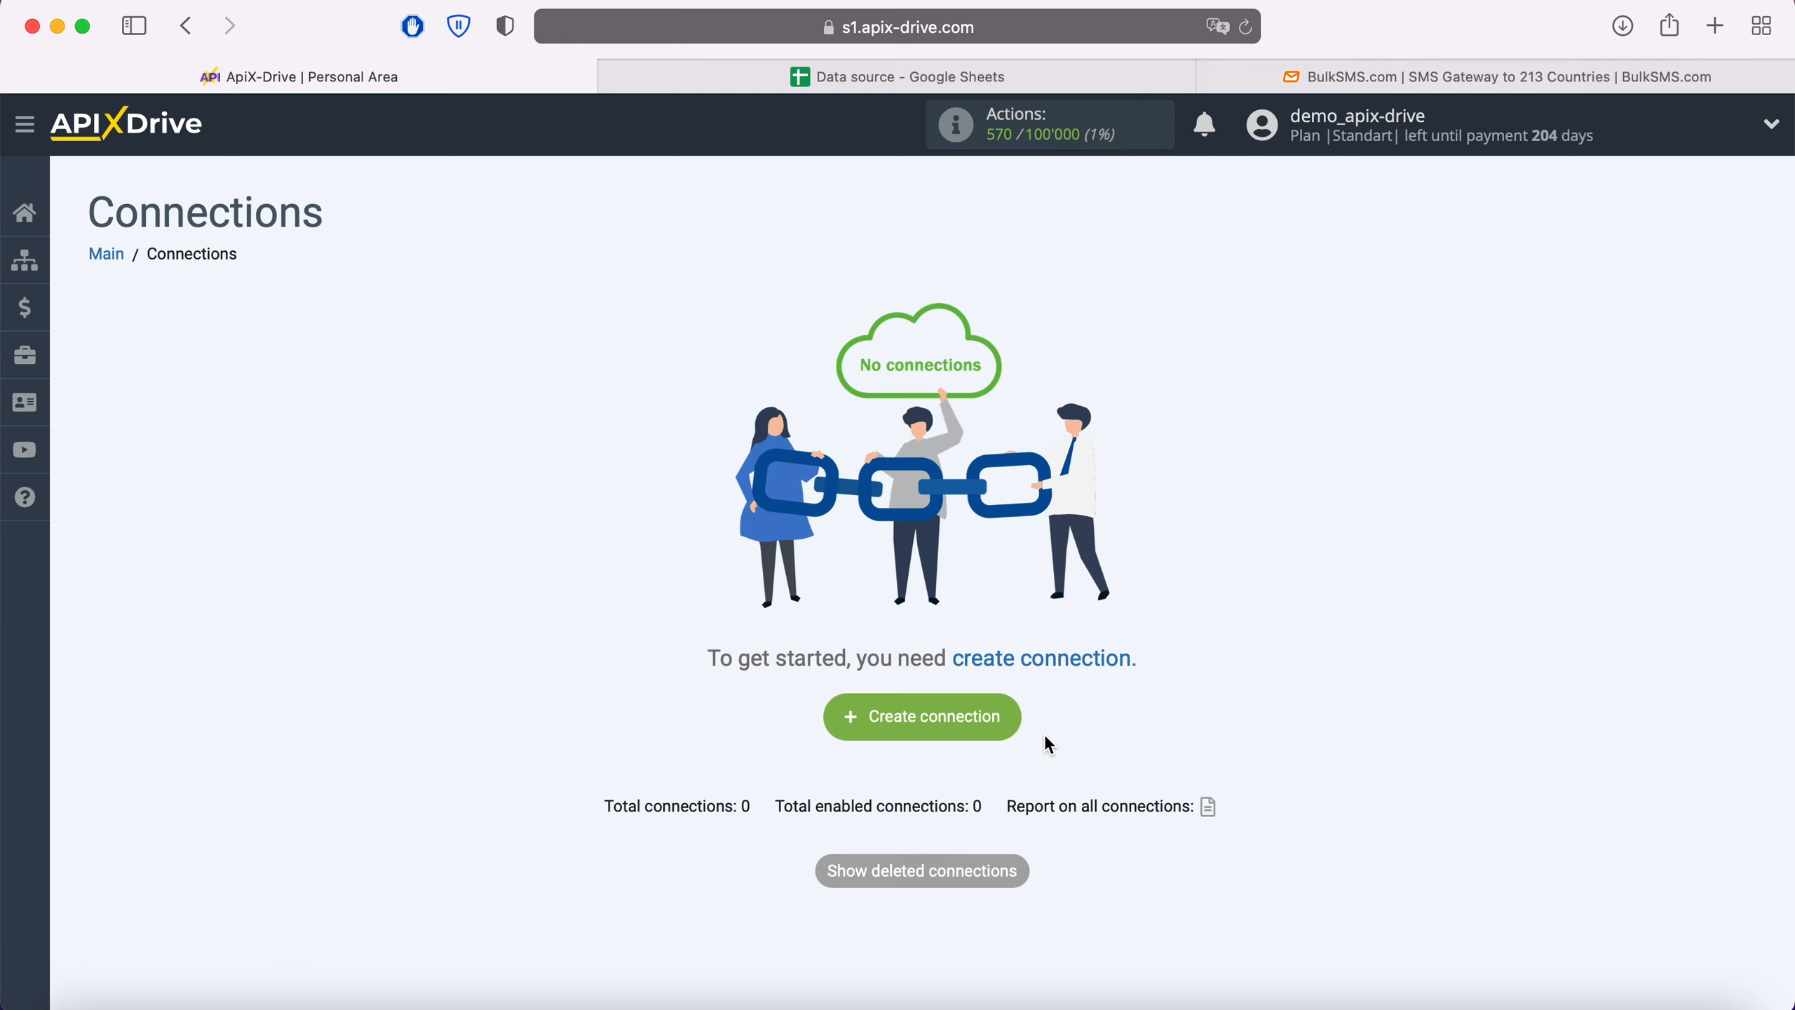
- Create a new connection with Google Sheets as the data source system
left_click(1016, 721)
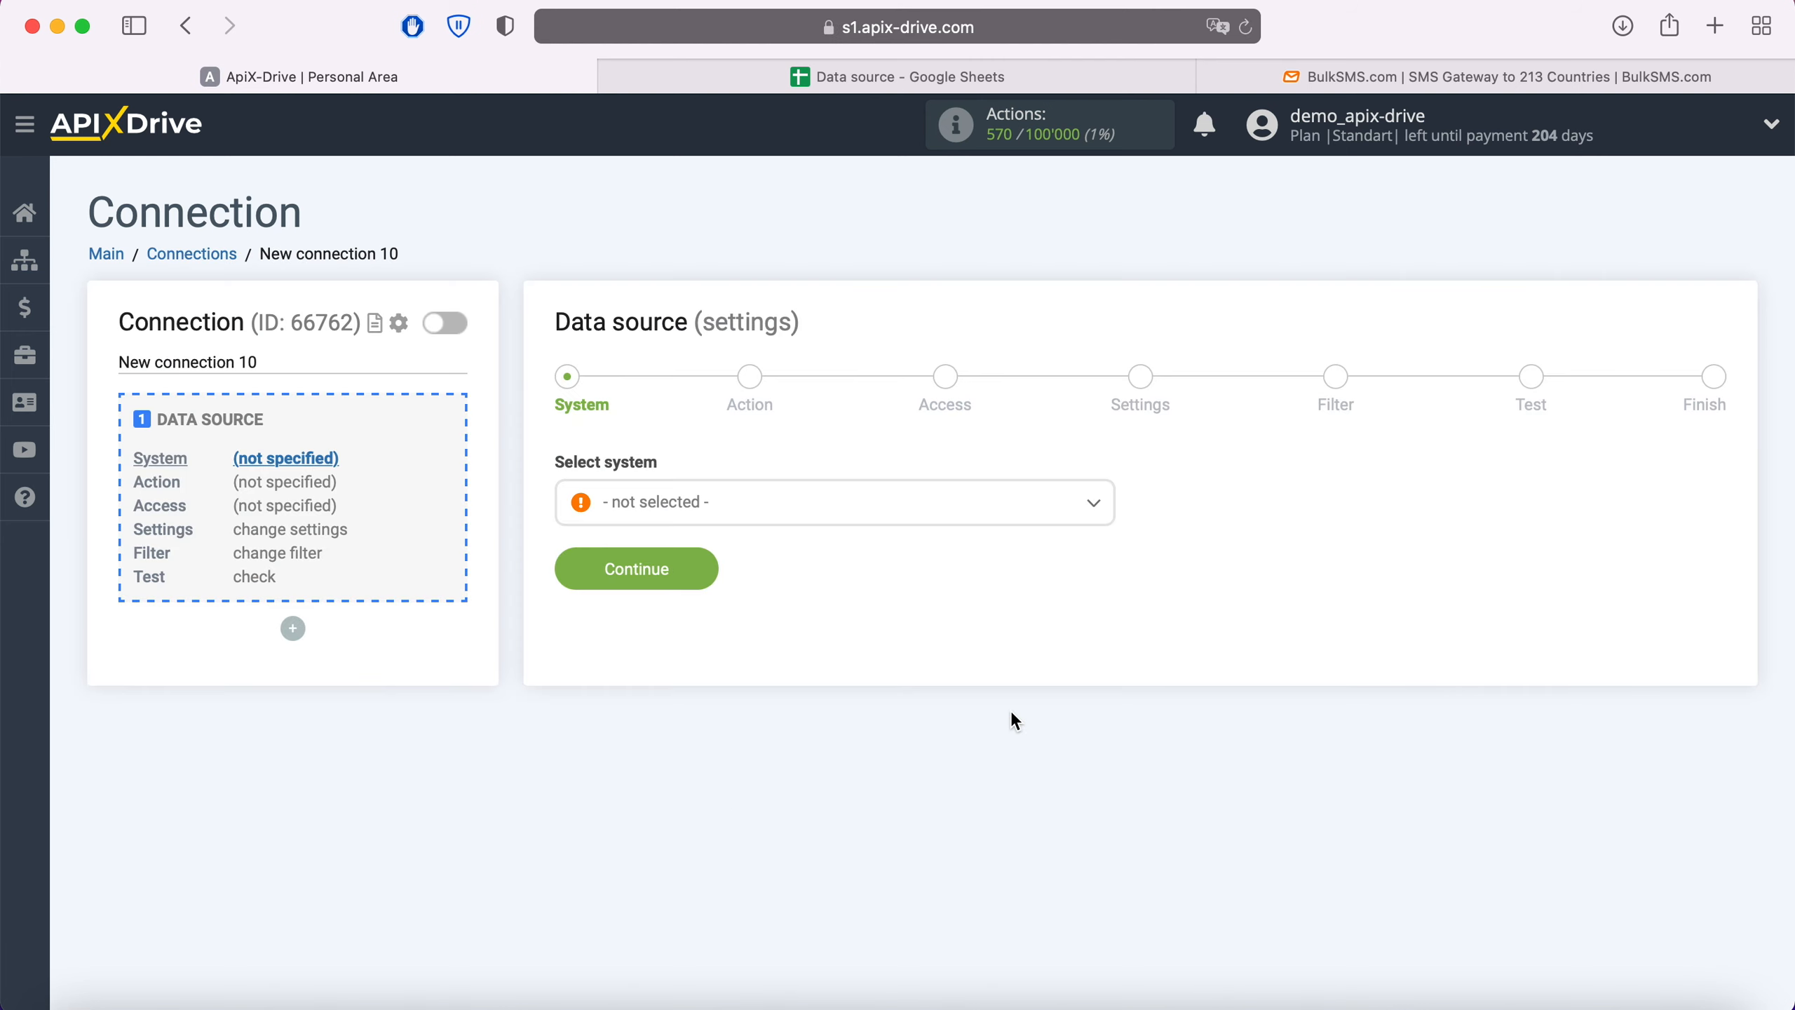
left_click(870, 515)
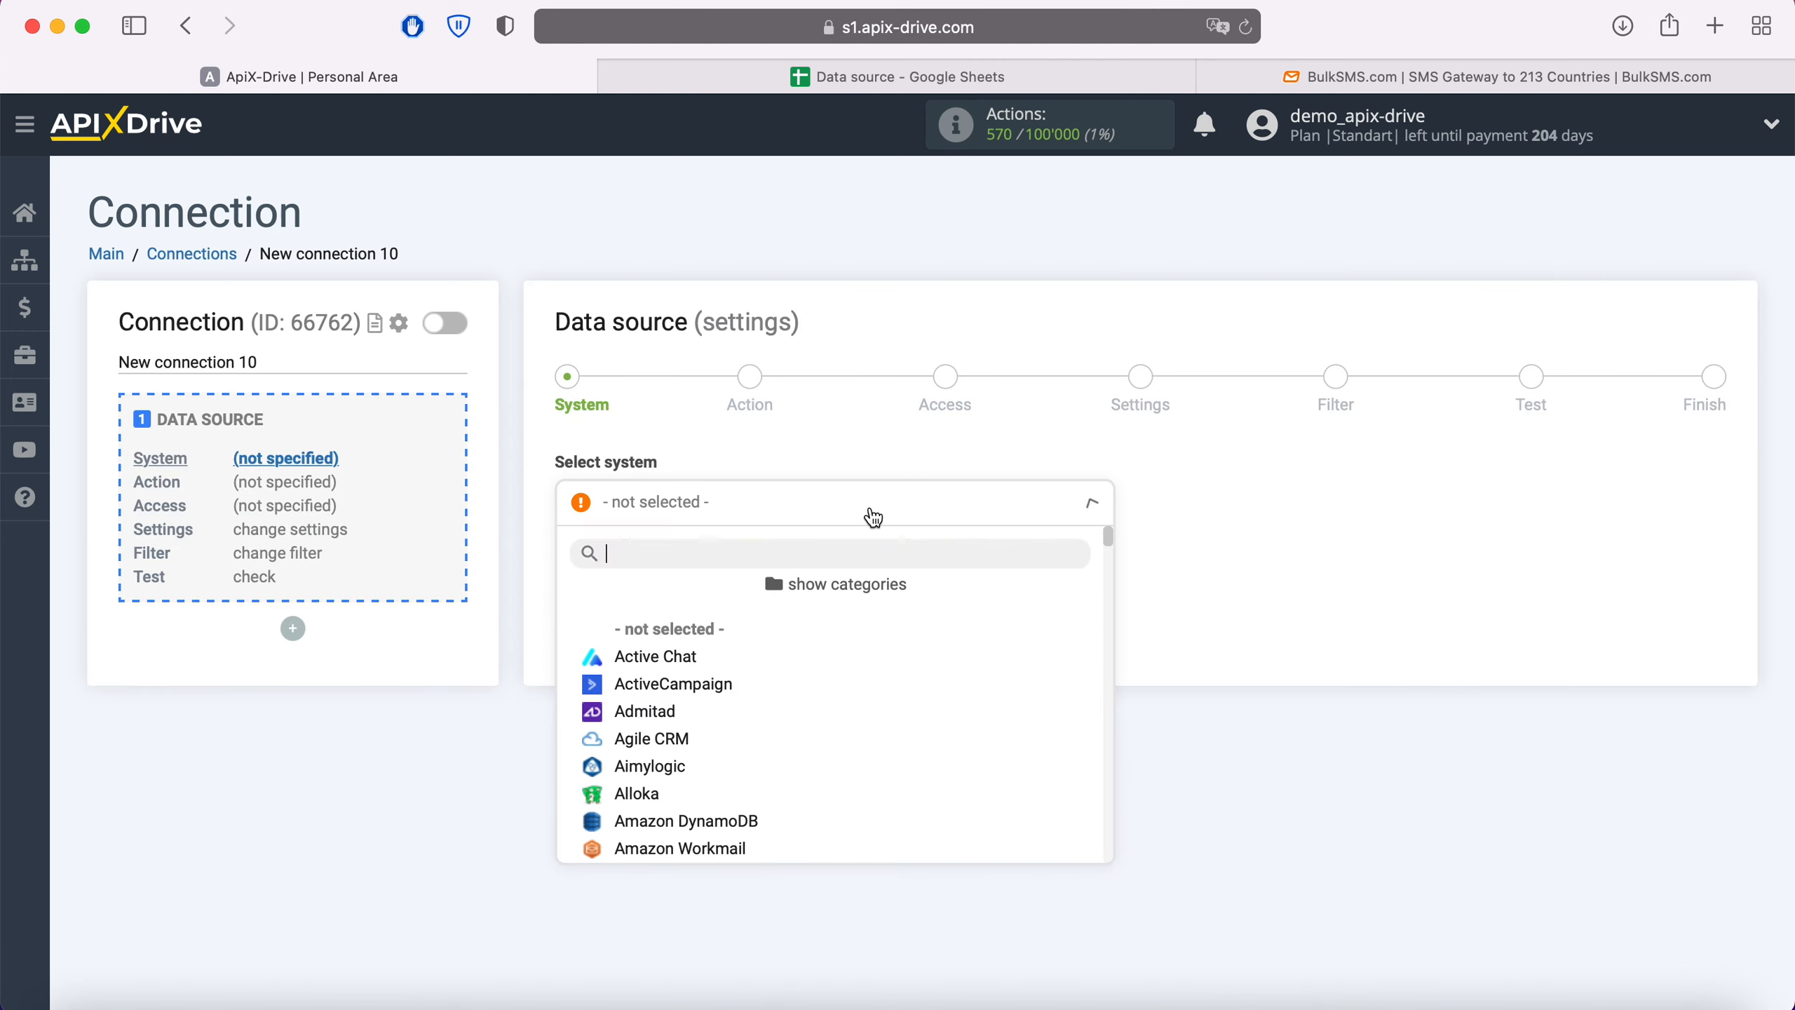
scroll(875, 679, "down", 3)
scroll(877, 684, "down", 20)
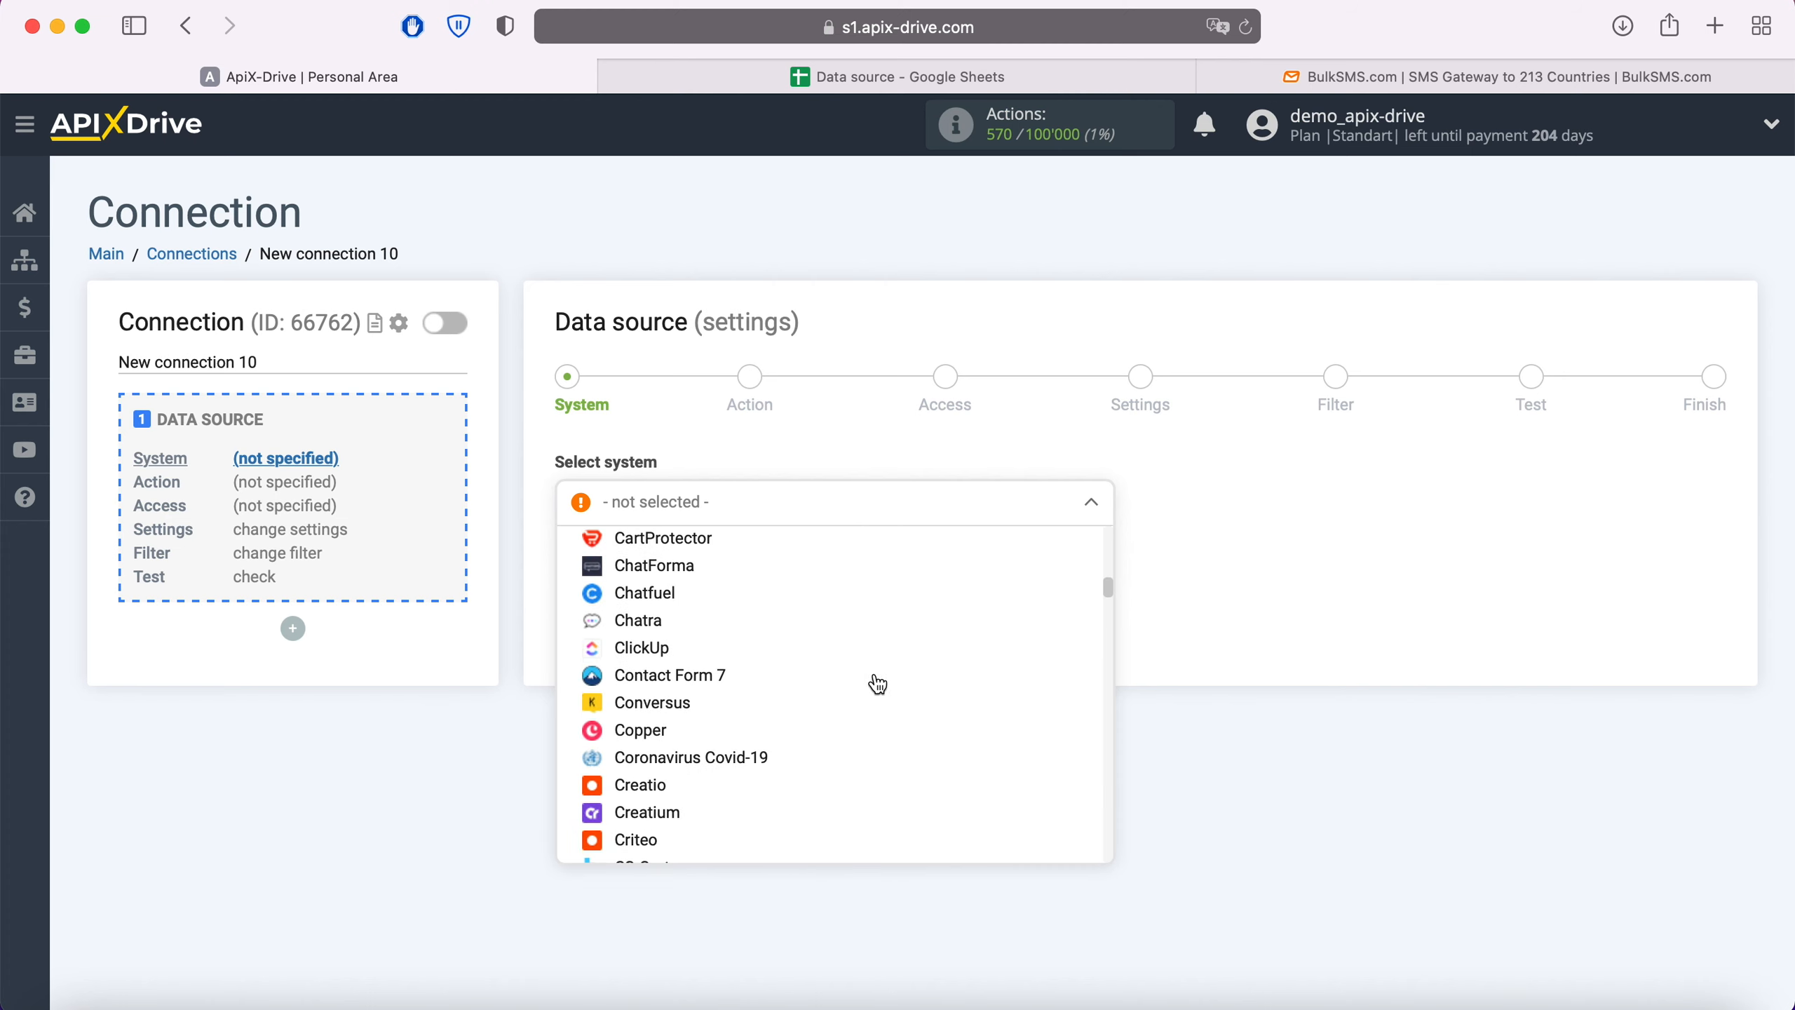
scroll(877, 683, "down", 2)
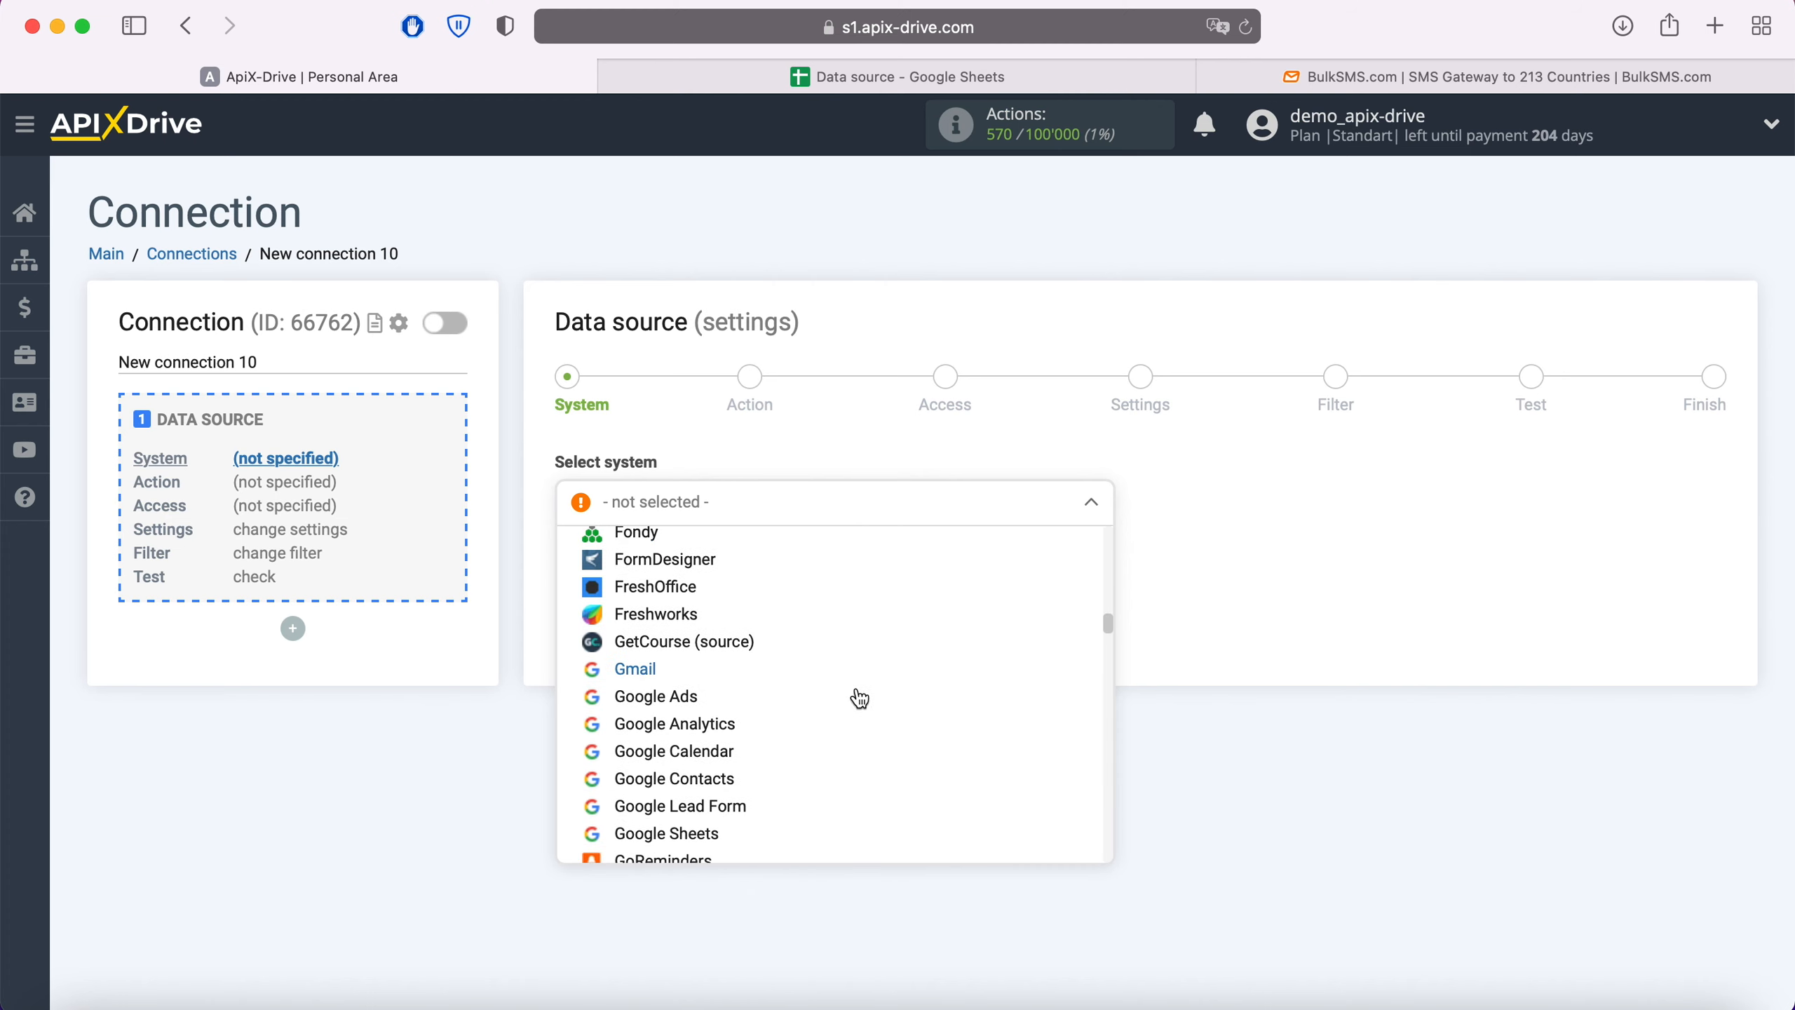
left_click(700, 836)
left_click(700, 567)
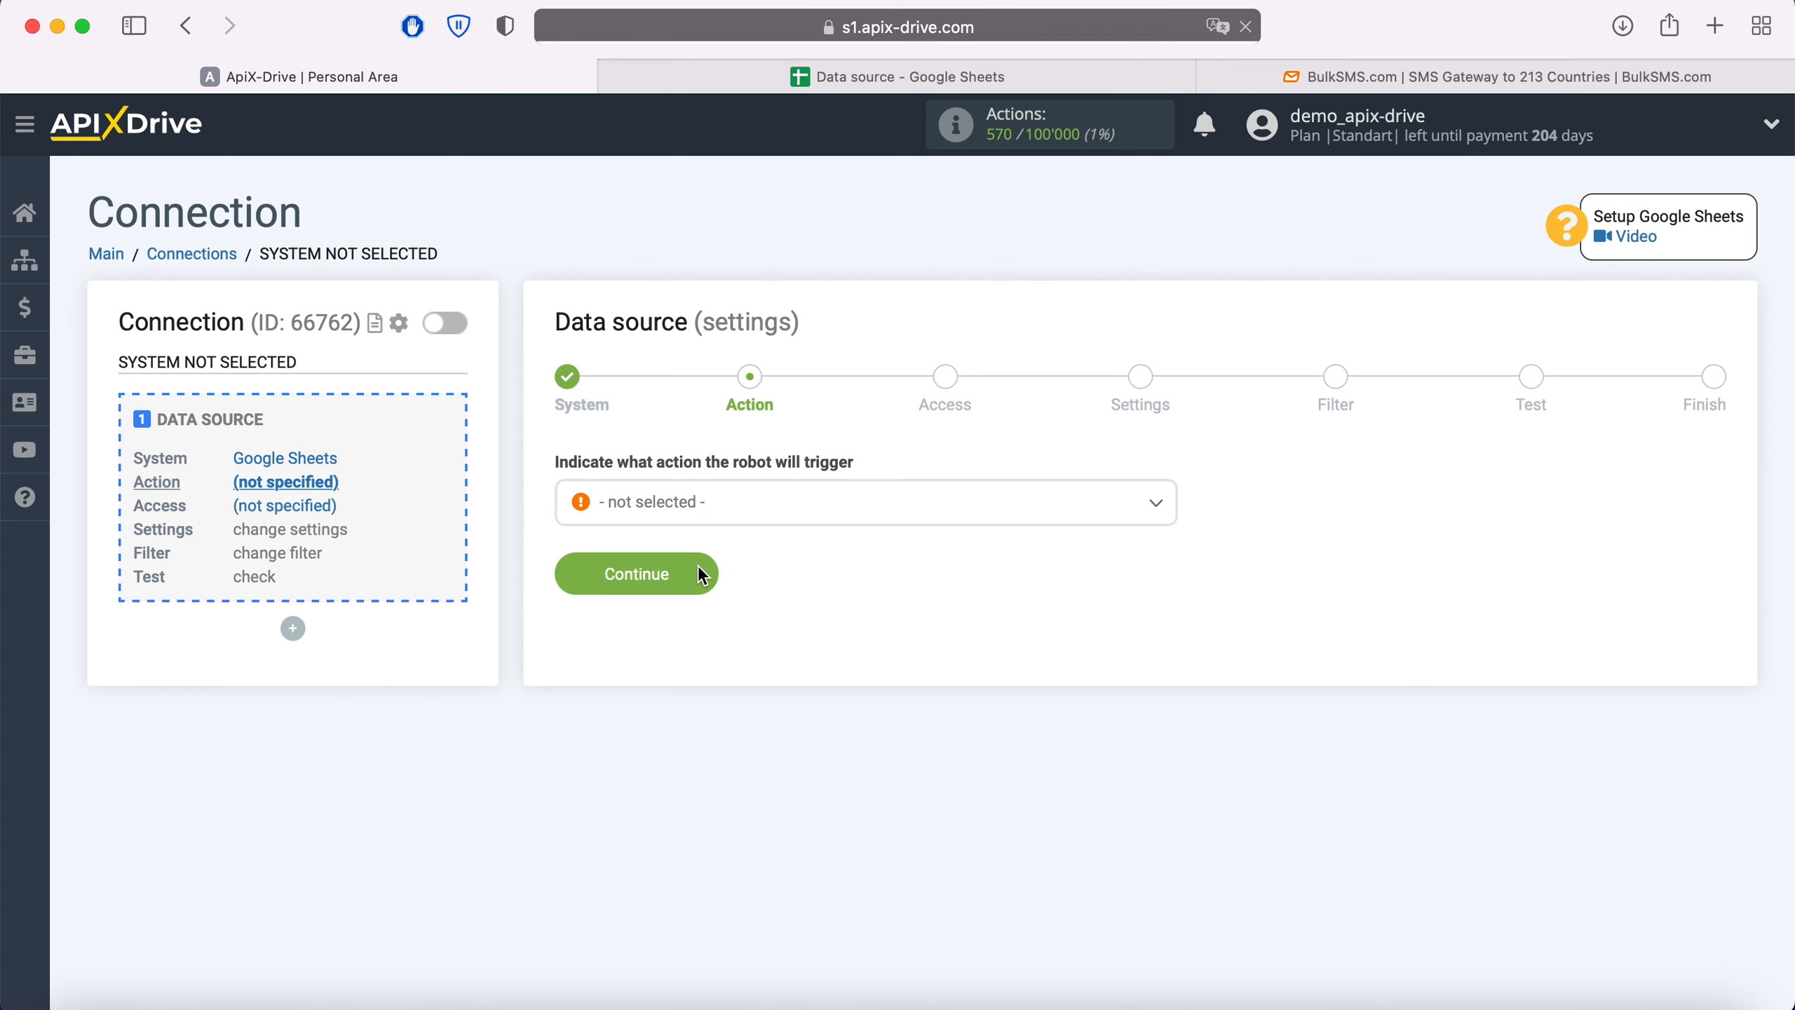
- Choose Get Rows (new) as the Google Sheets trigger action
left_click(743, 519)
left_click(707, 656)
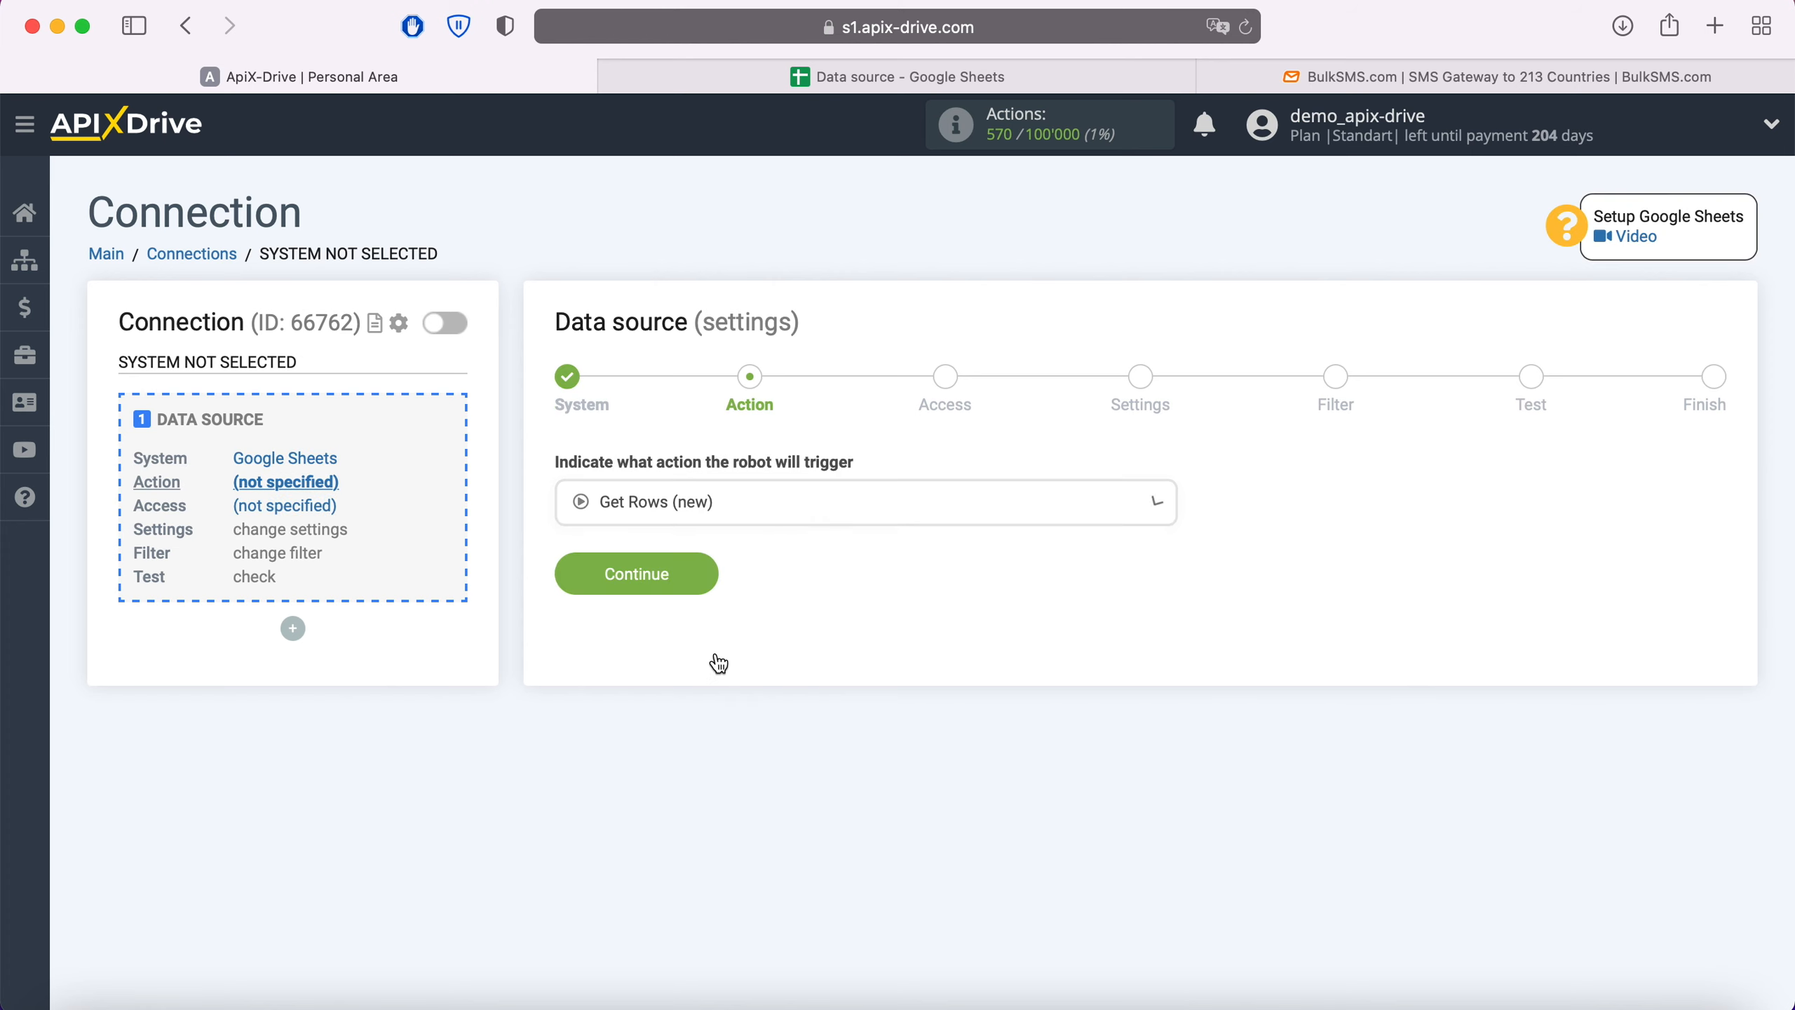
left_click(704, 572)
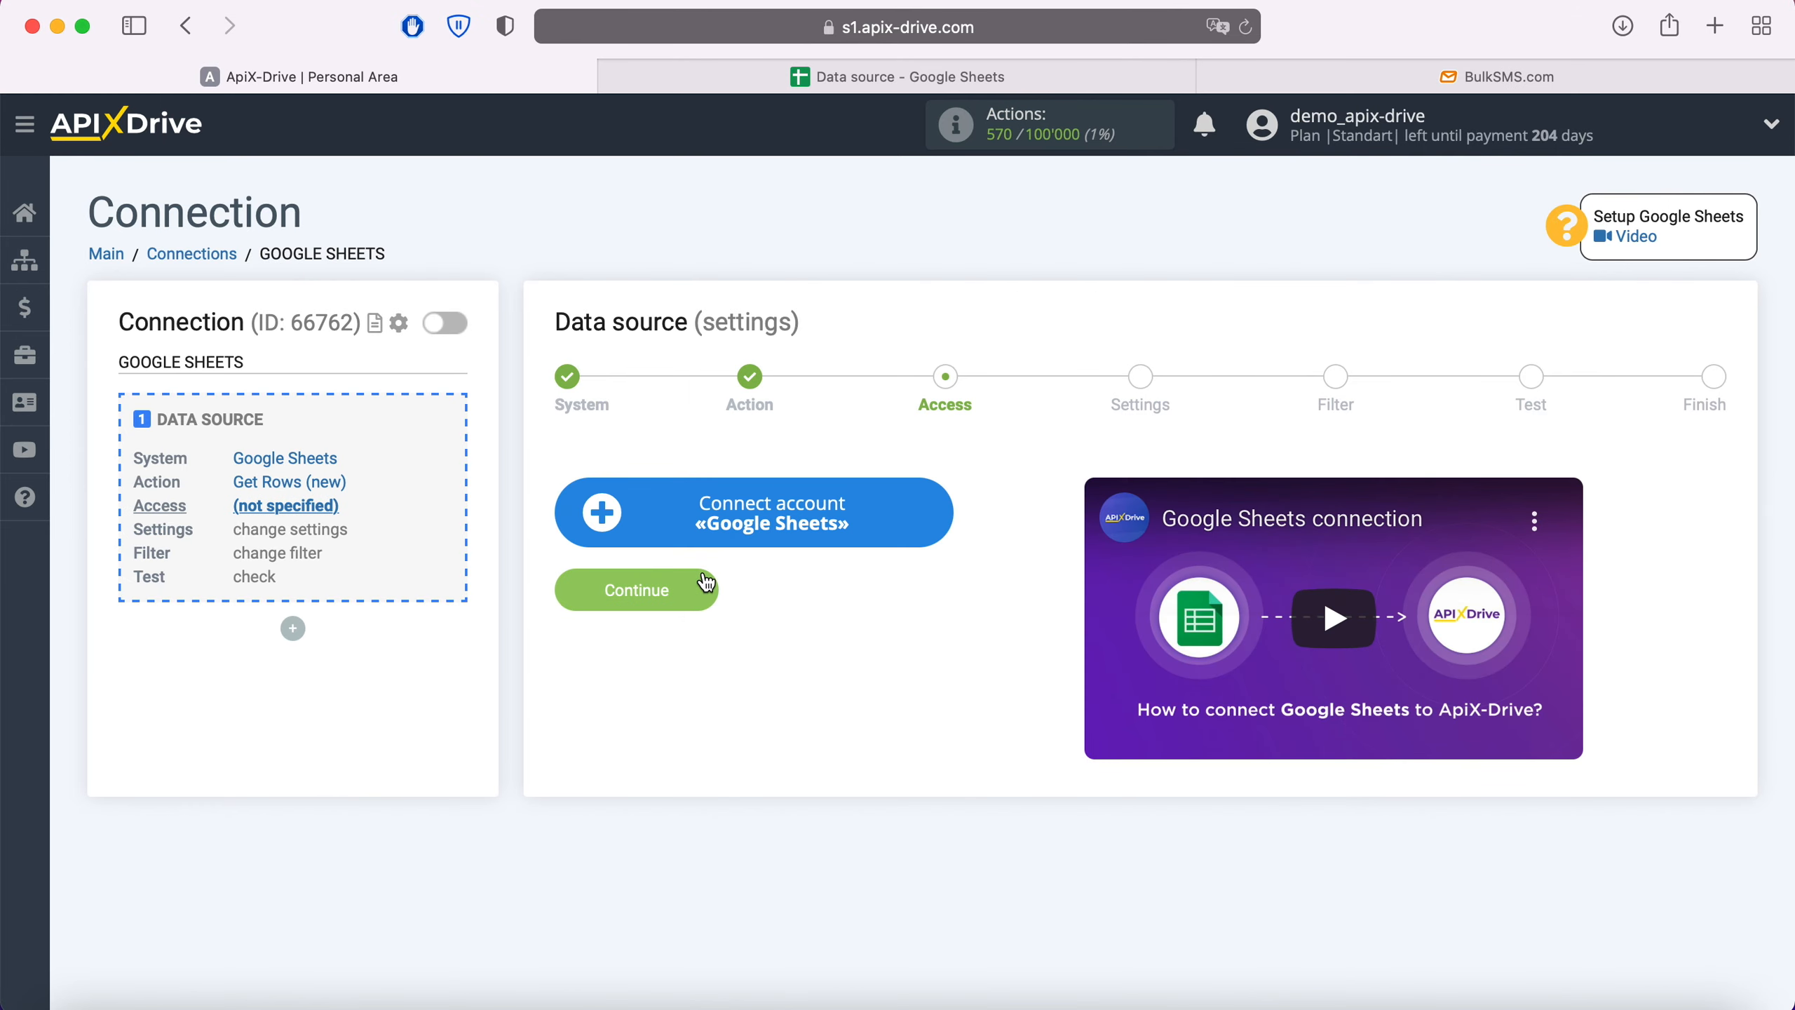
- Sign in to the Google account with the saved e-mail and password
left_click(938, 509)
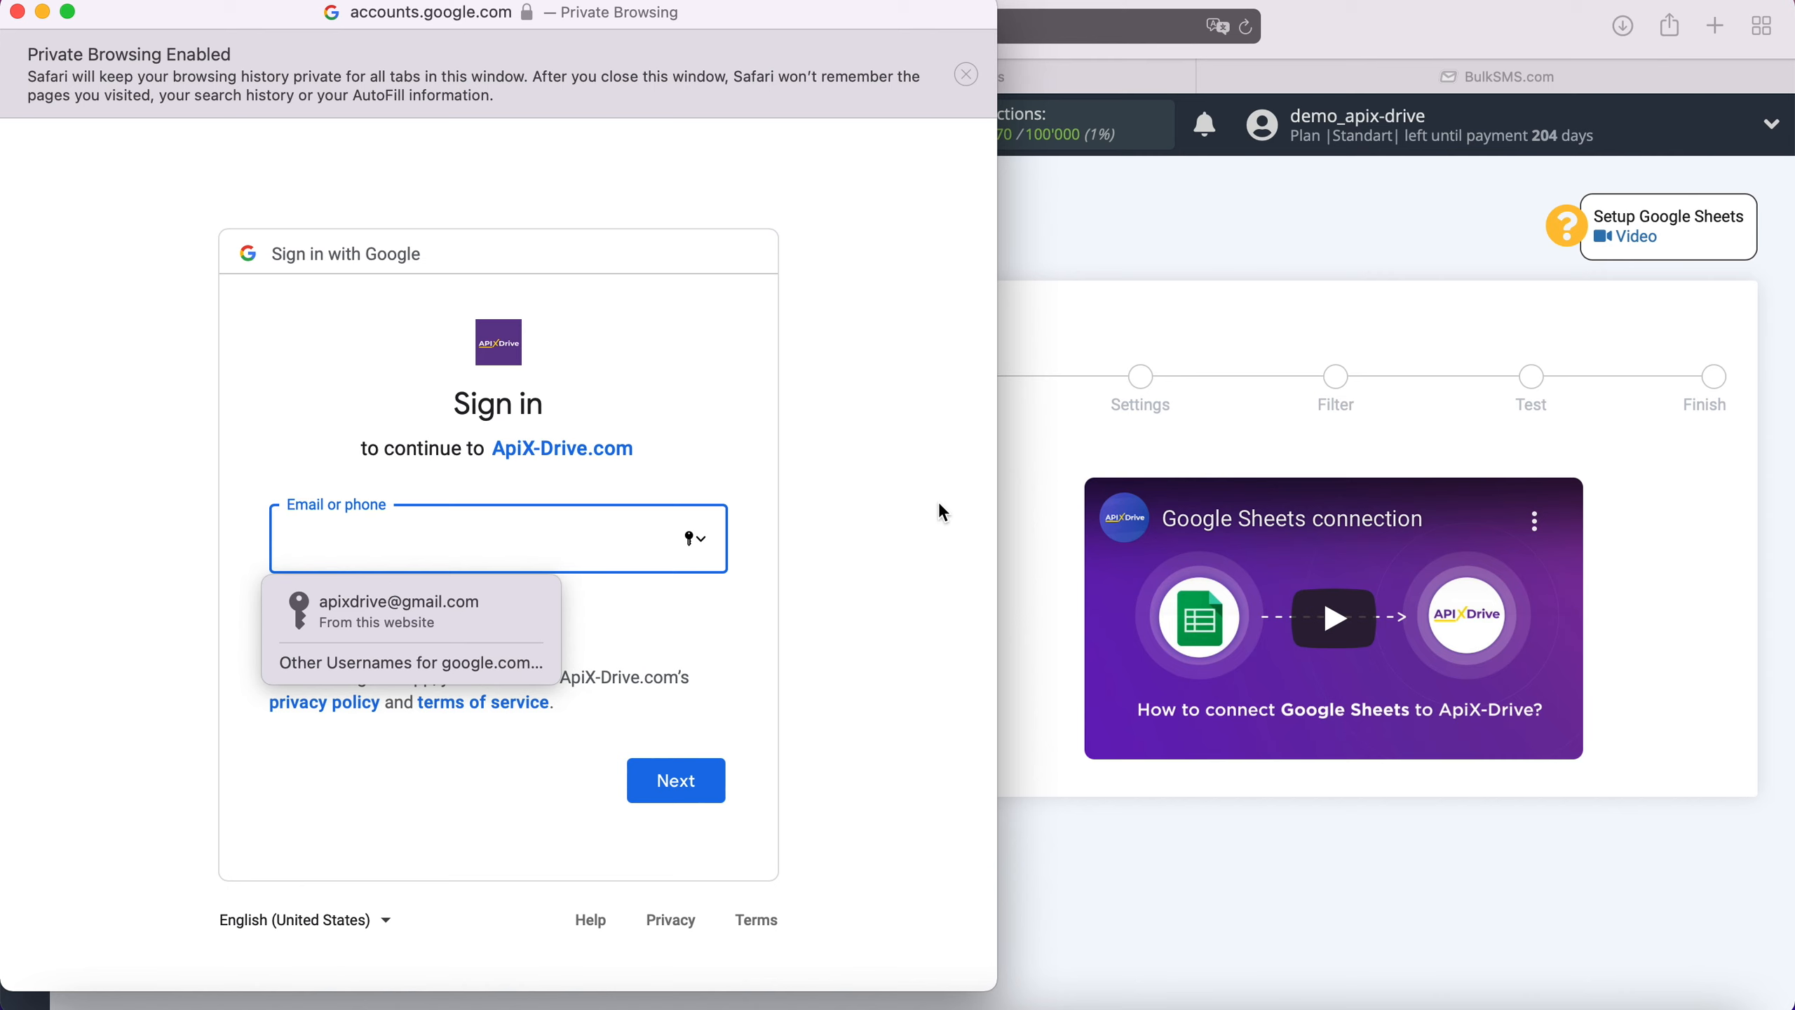
left_click(466, 618)
left_click(656, 777)
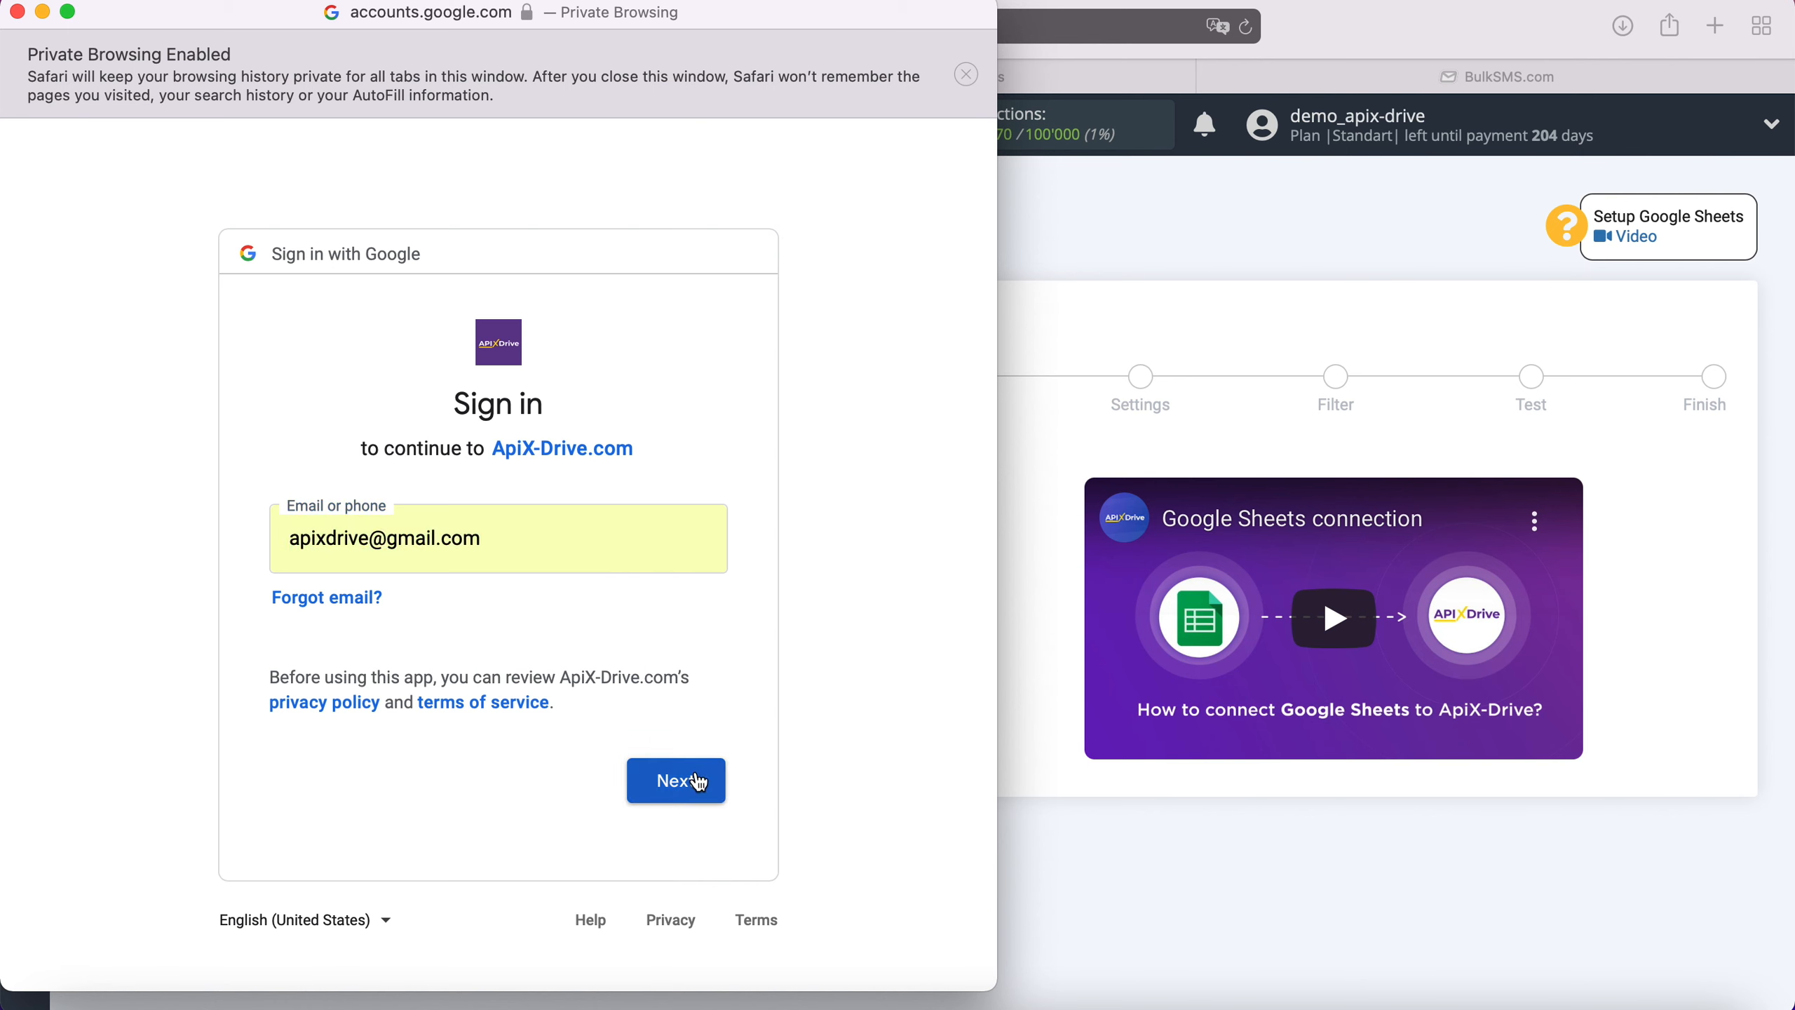
left_click(463, 626)
left_click(656, 800)
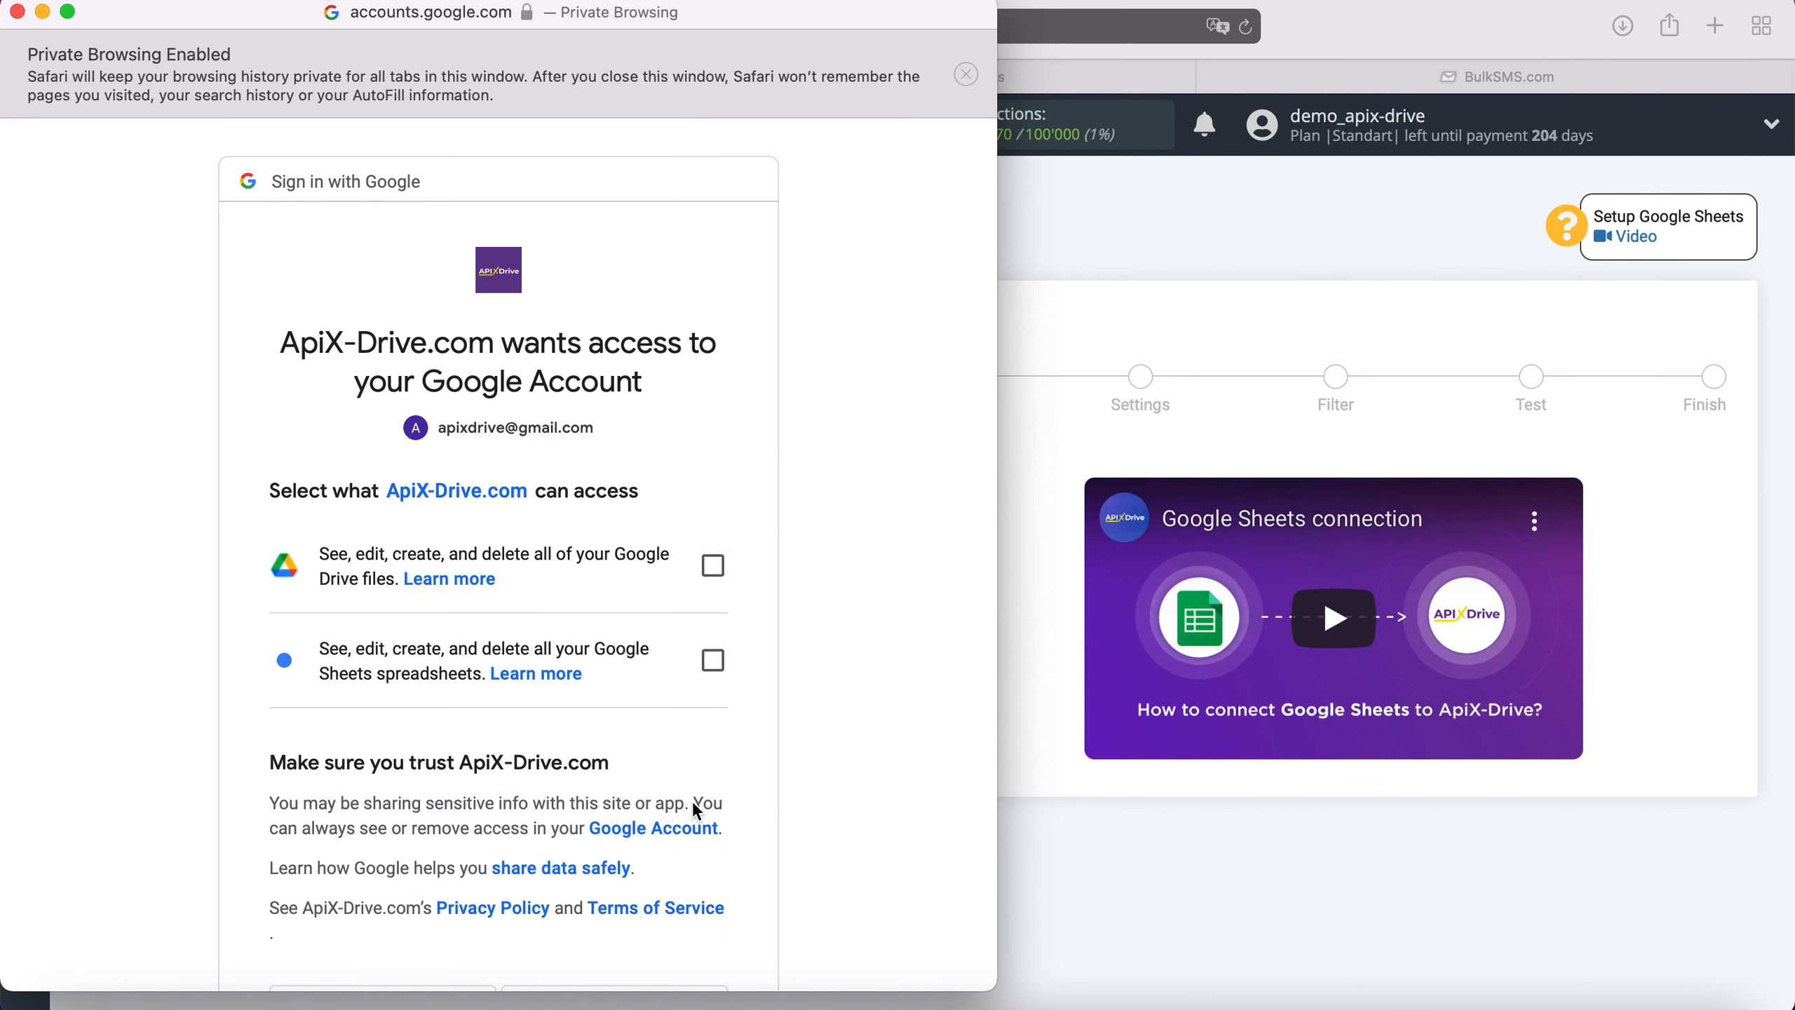
- Grant ApiX-Drive access to Google Drive files and Google Sheets spreadsheets
left_click(713, 566)
left_click(713, 660)
scroll(764, 664, "down", 5)
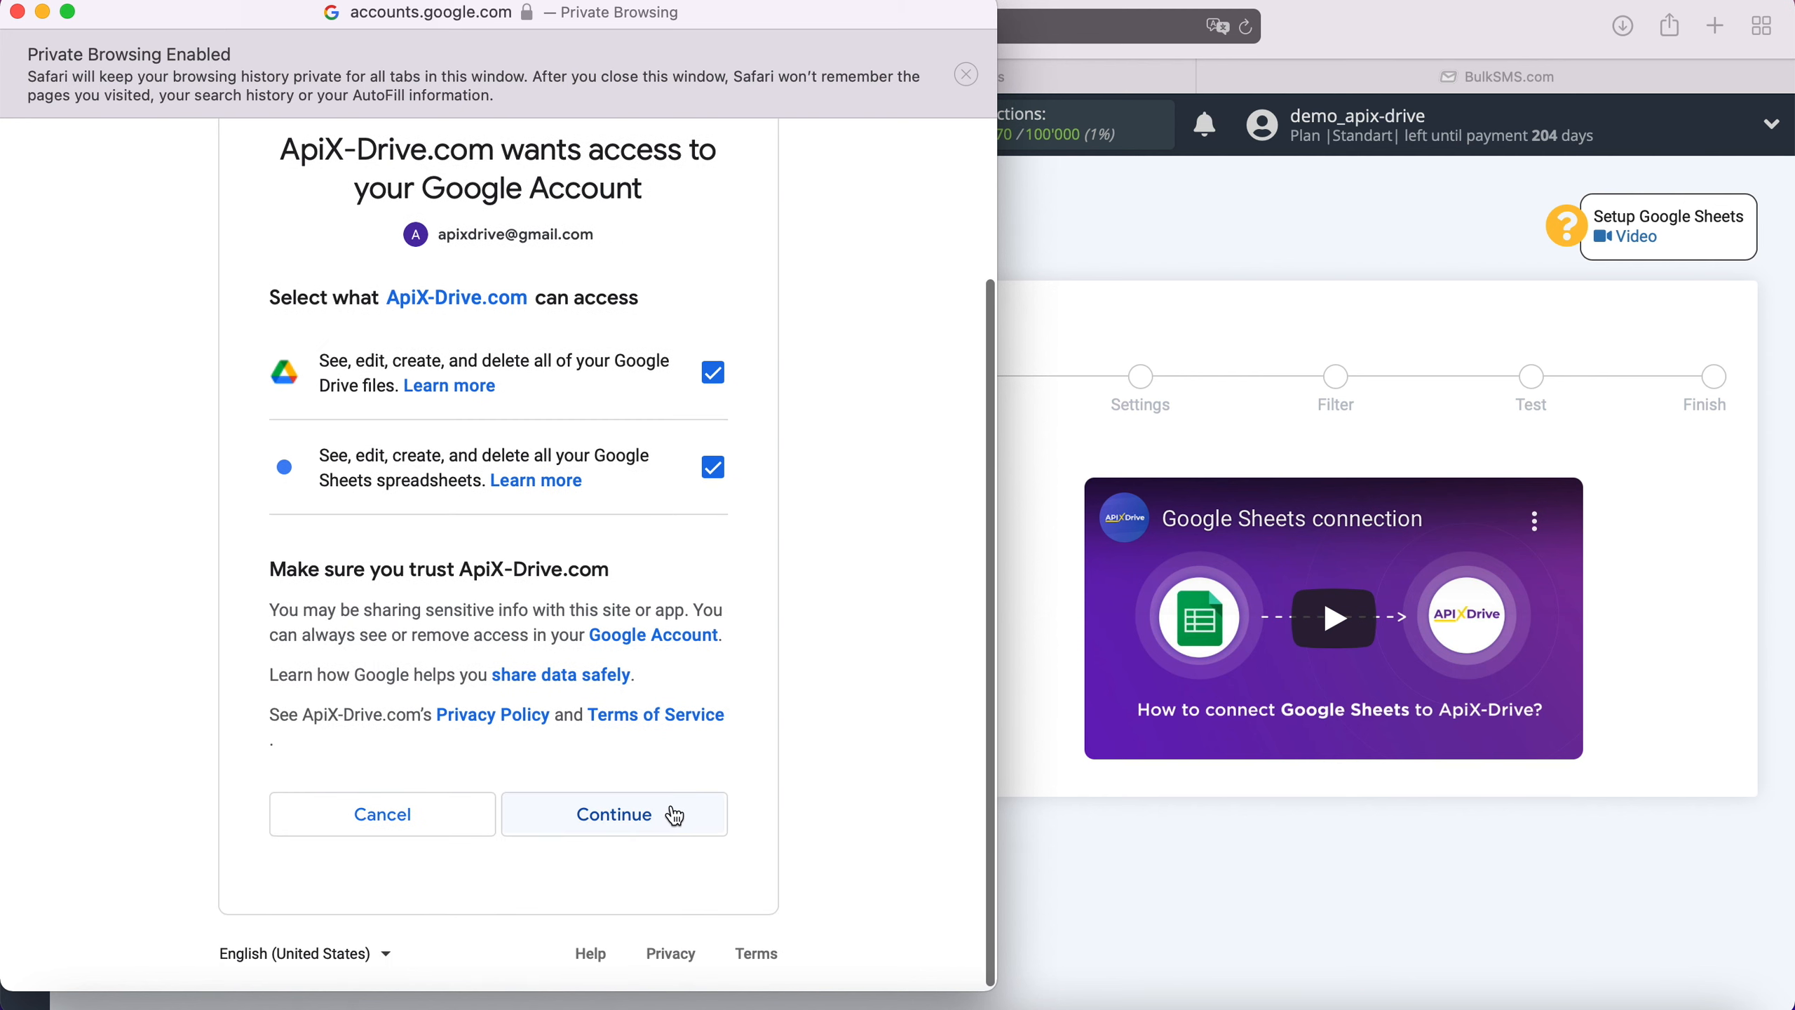
left_click(669, 815)
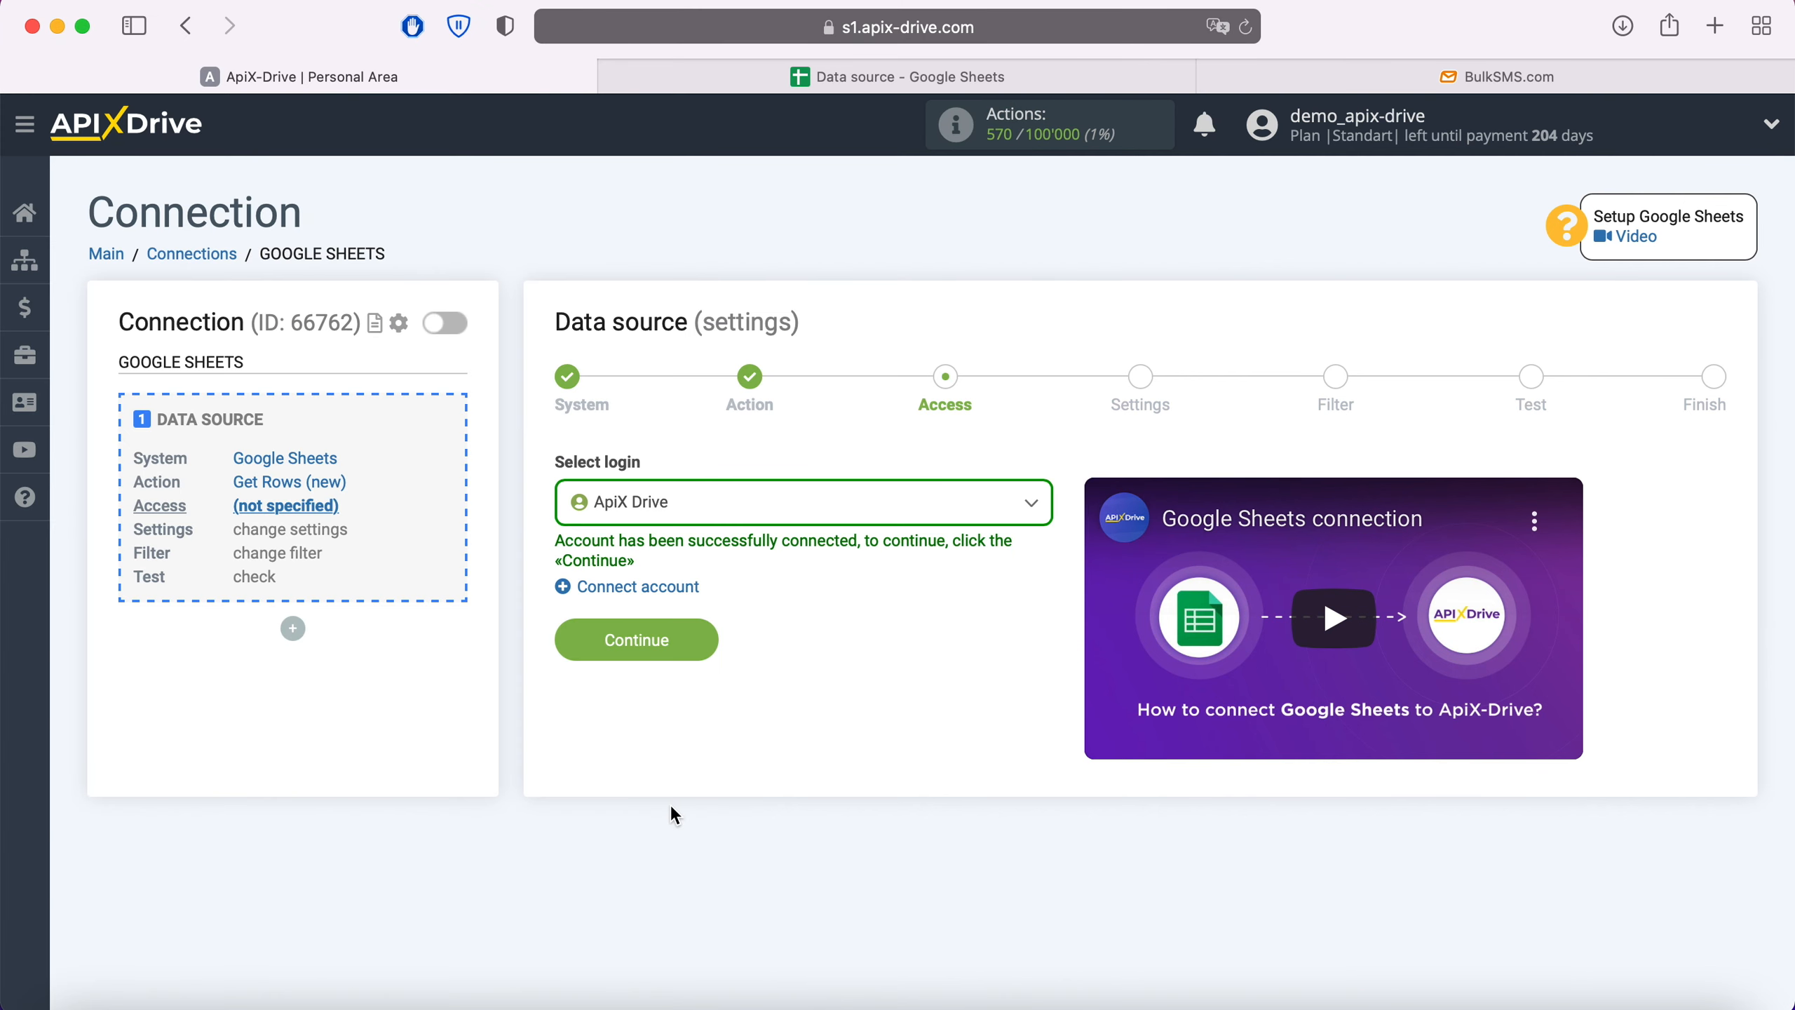
- Use the ApiX Drive login, set File and Sheet to 'Data source', and review the sheet's rows
left_click(733, 518)
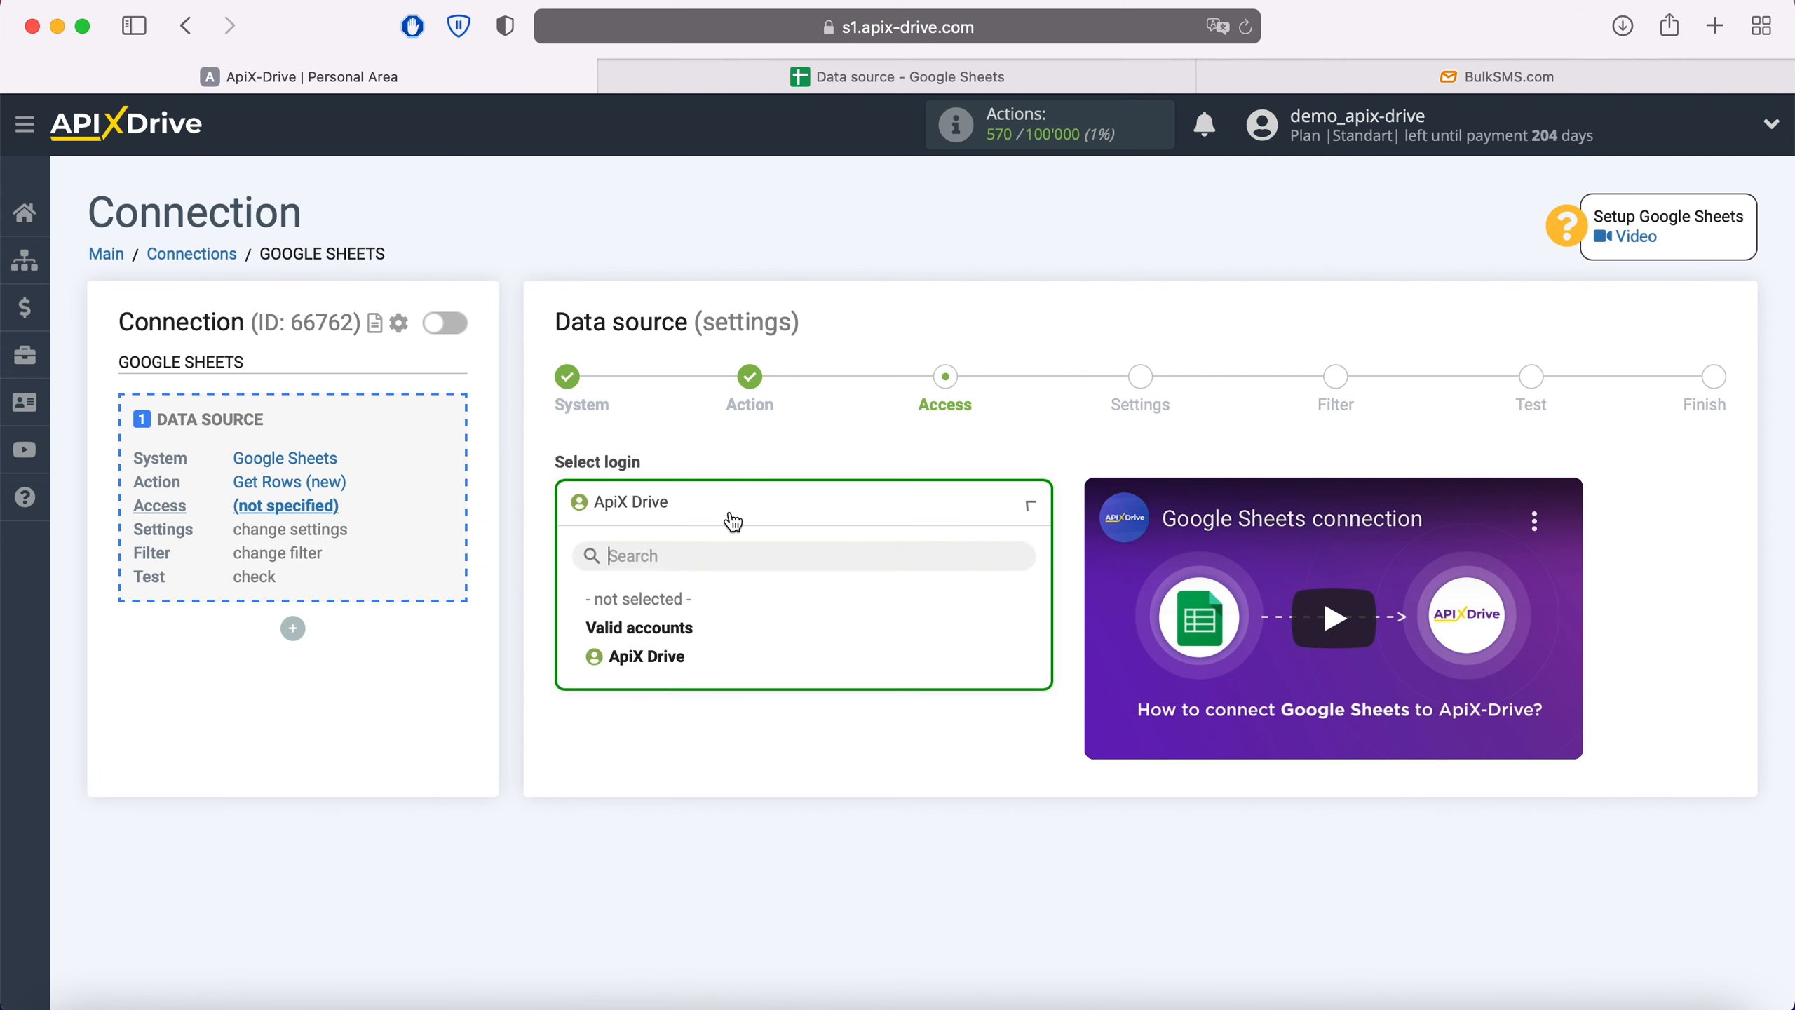
left_click(683, 652)
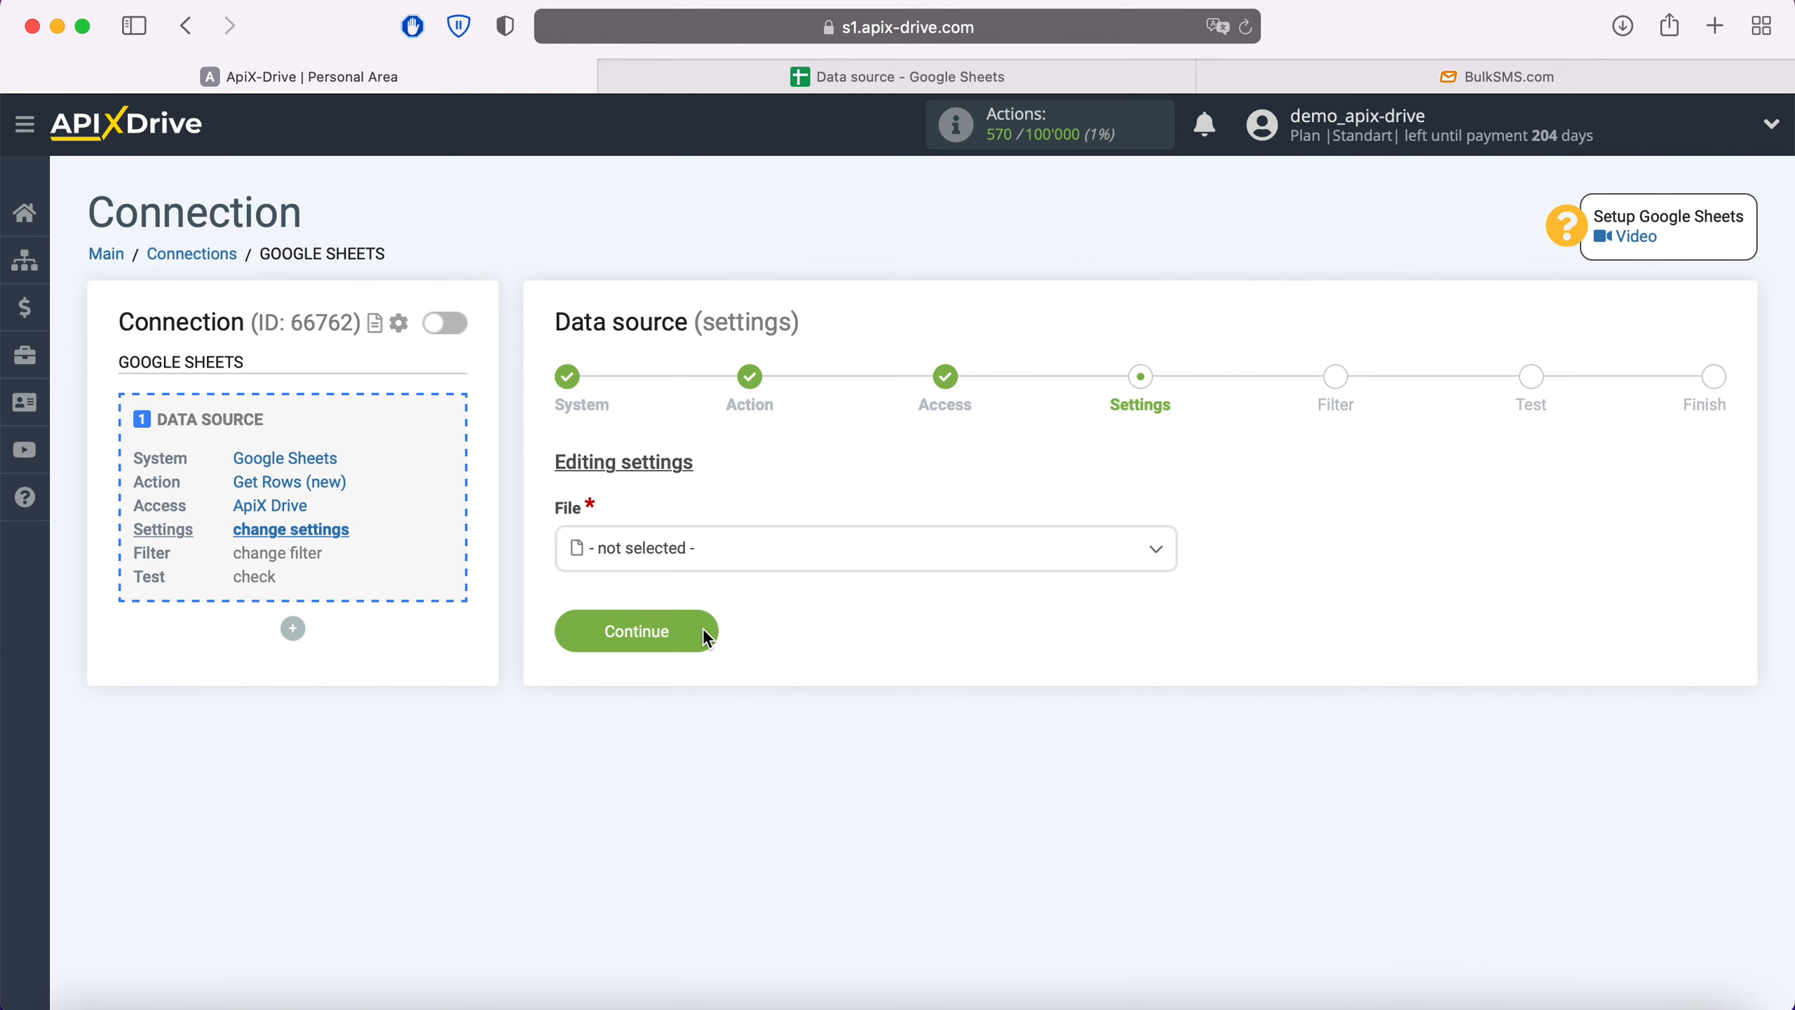
left_click(705, 558)
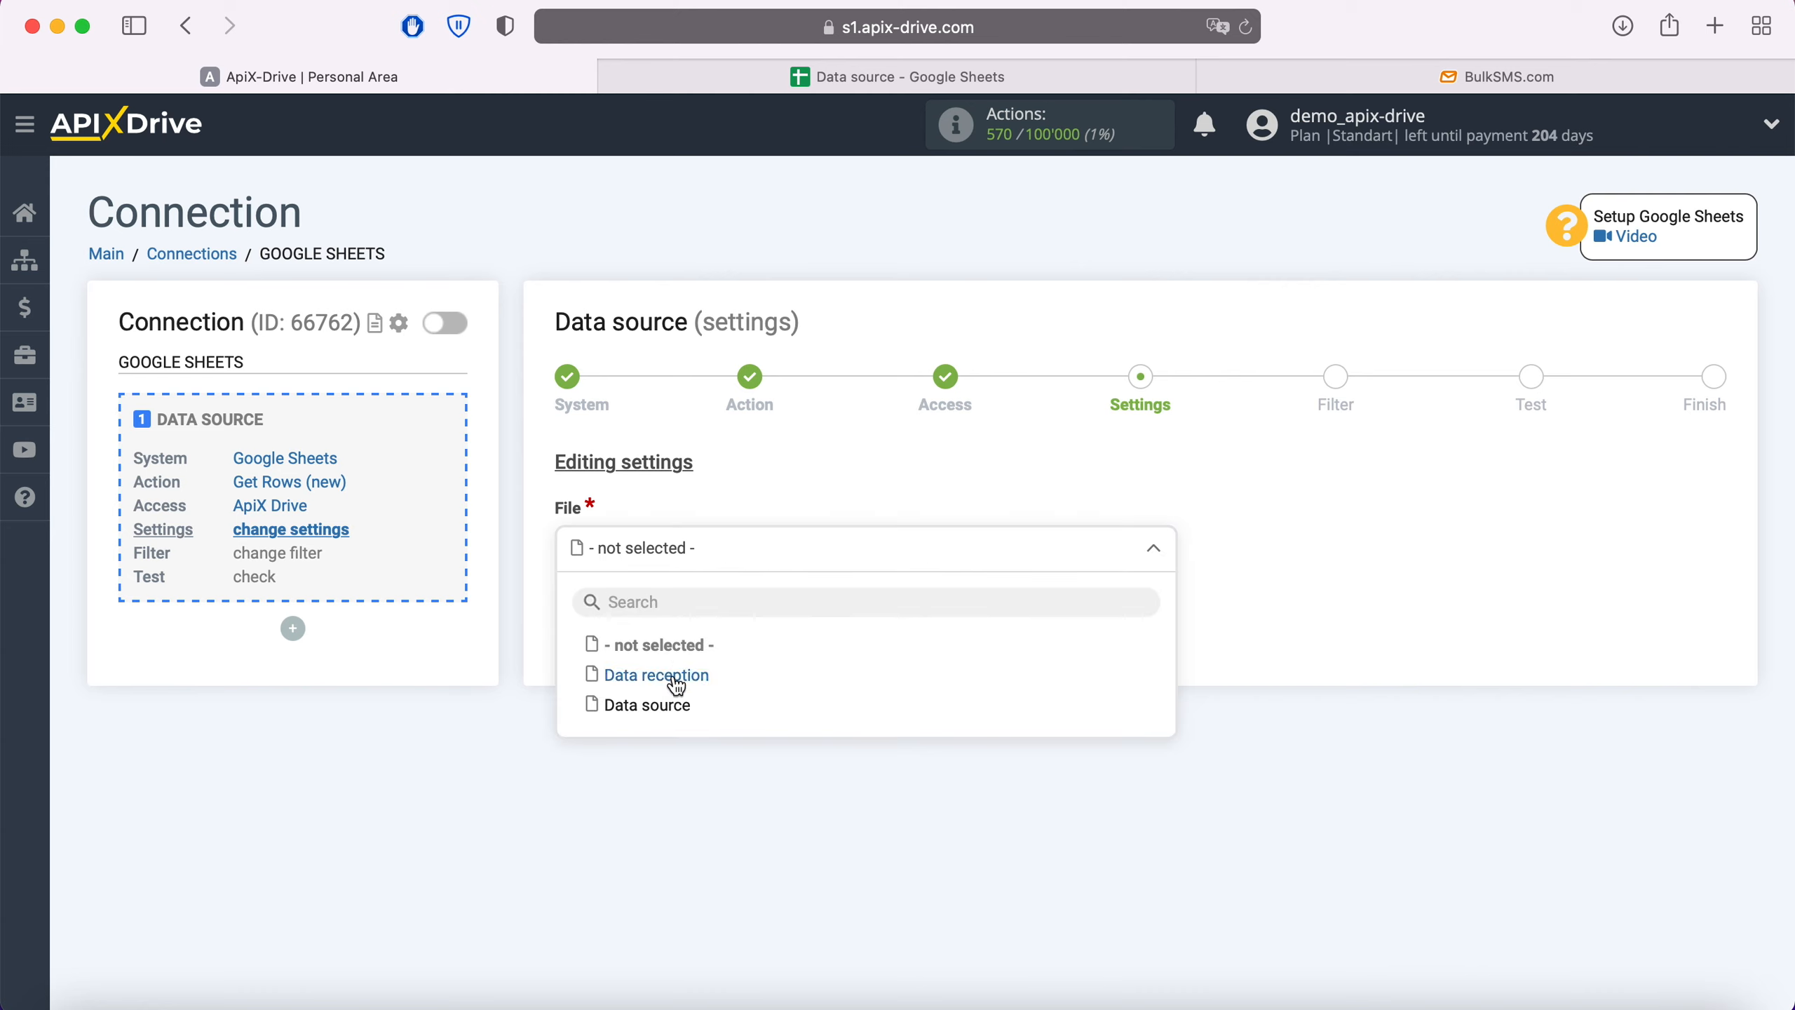
left_click(672, 703)
left_click(669, 668)
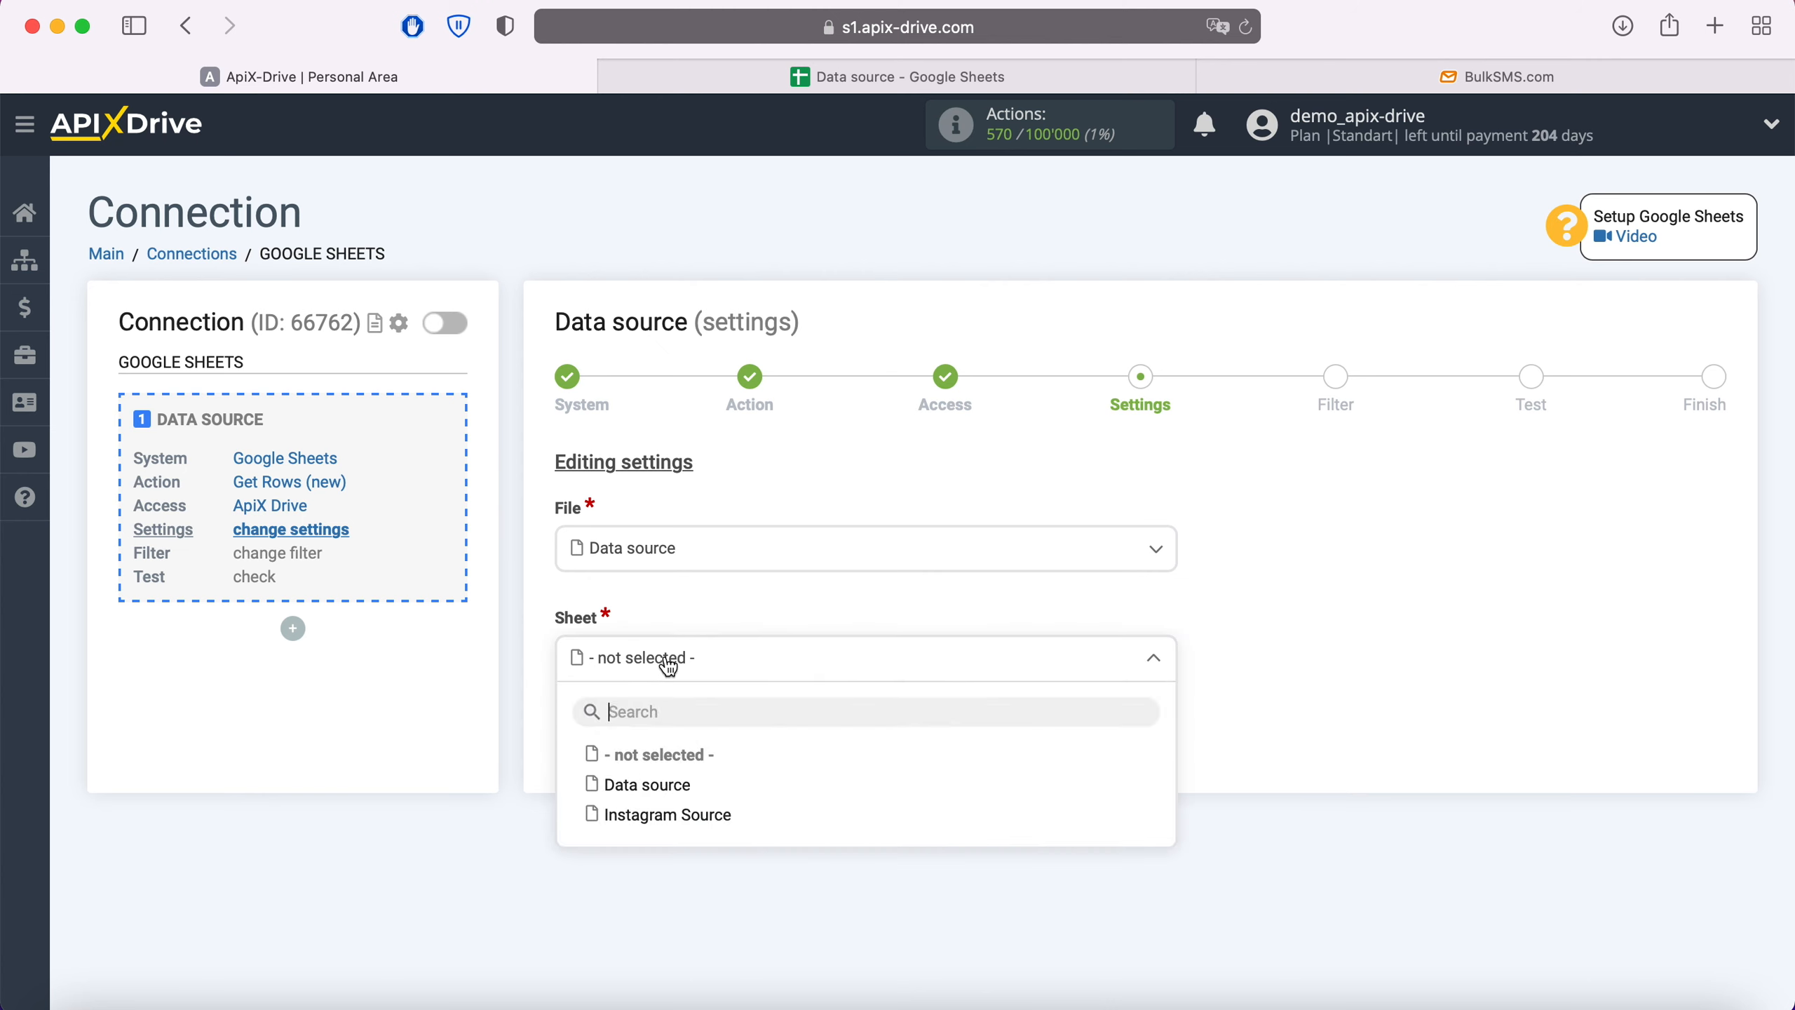
left_click(668, 791)
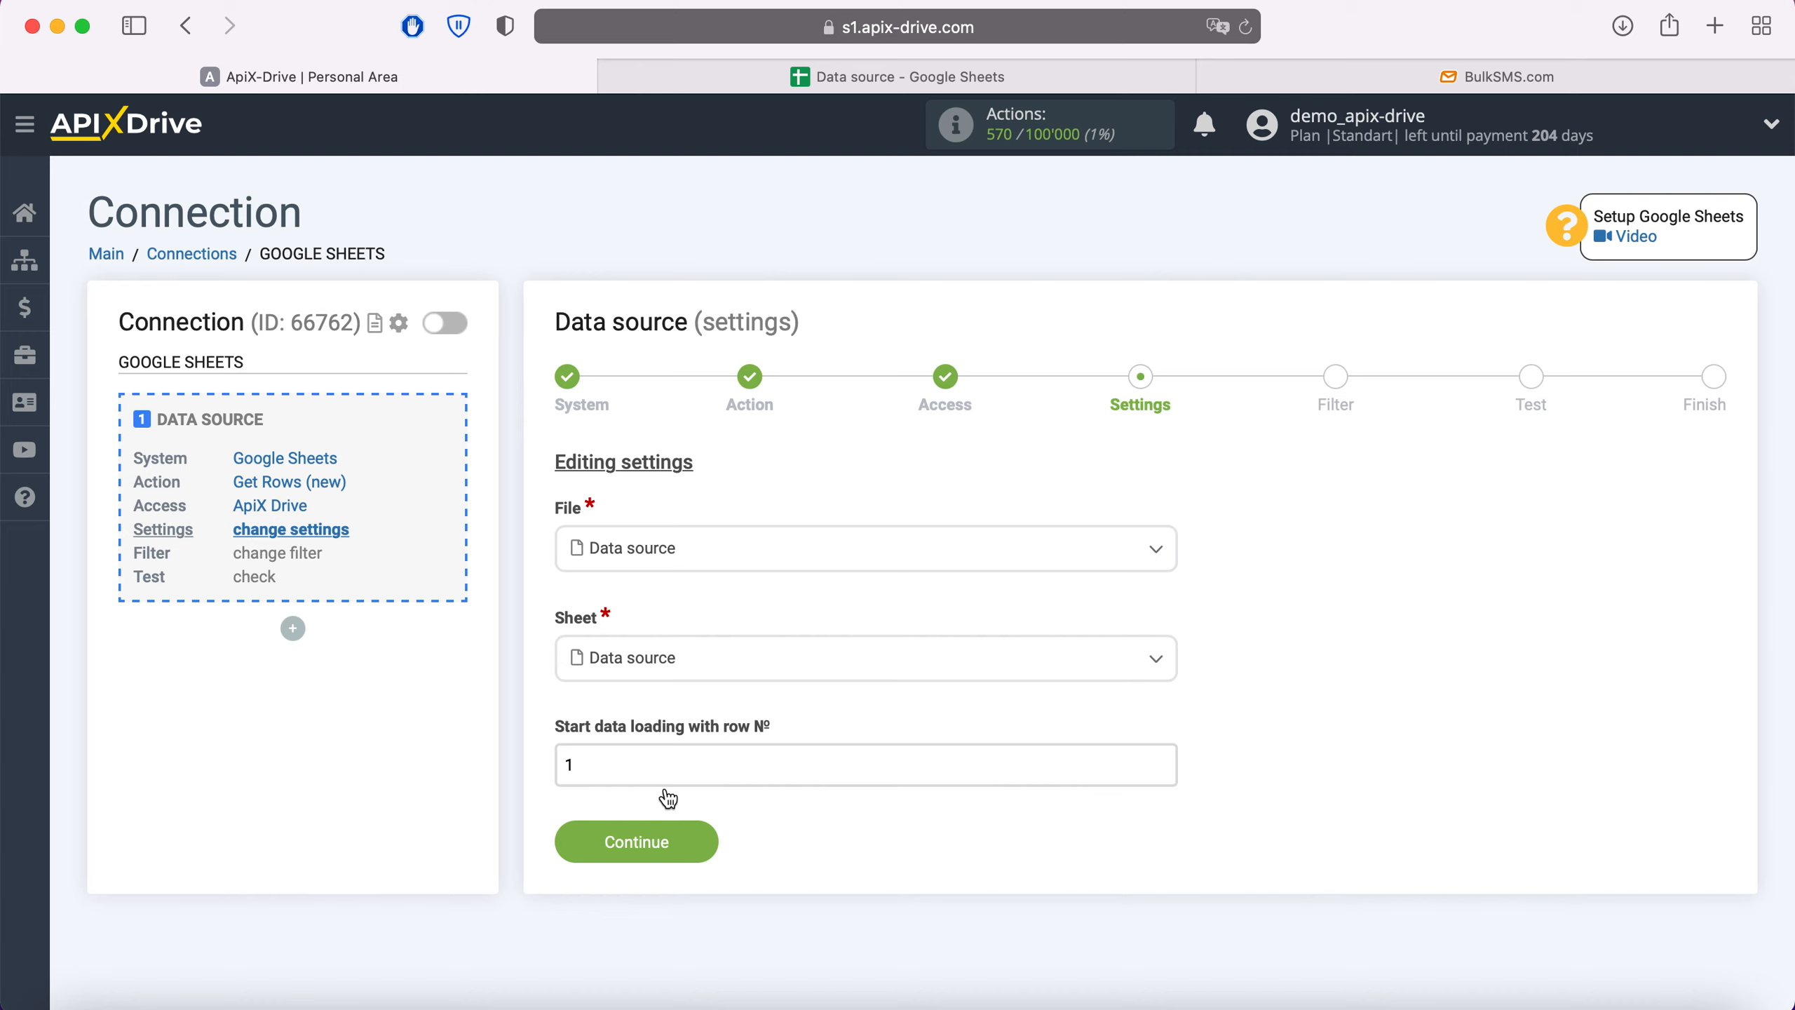
left_click(871, 78)
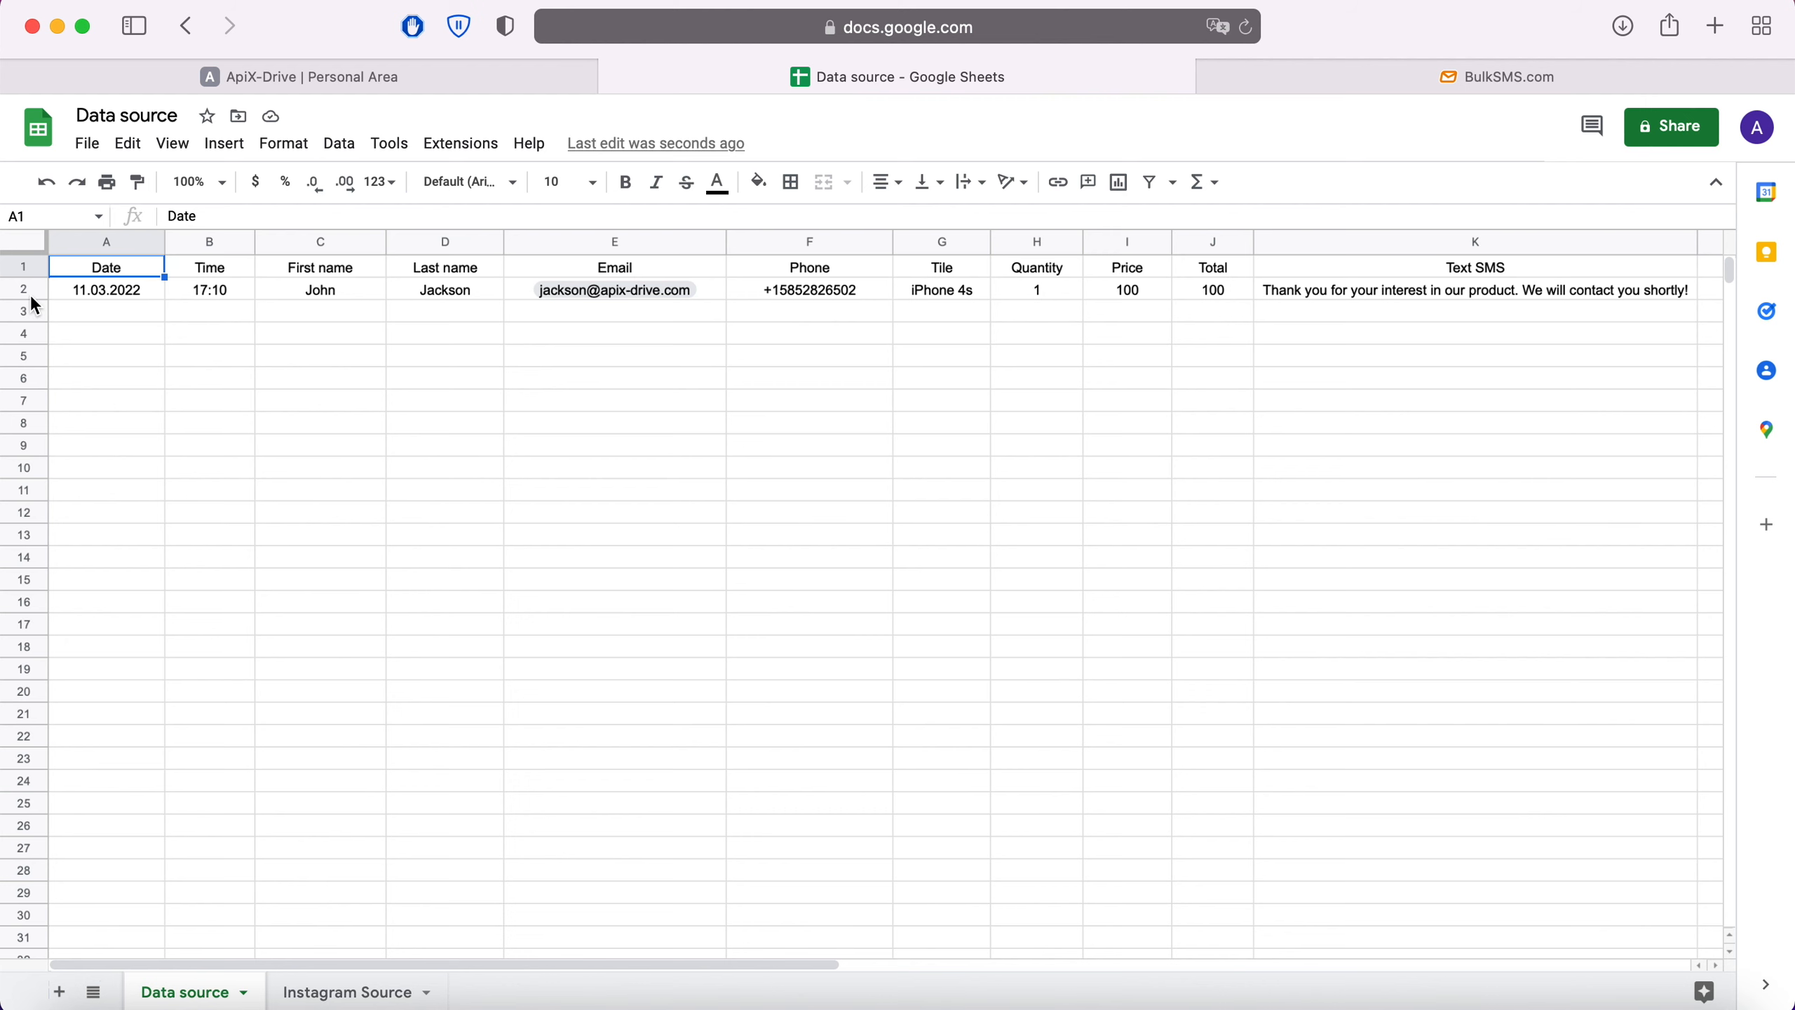
left_click(381, 77)
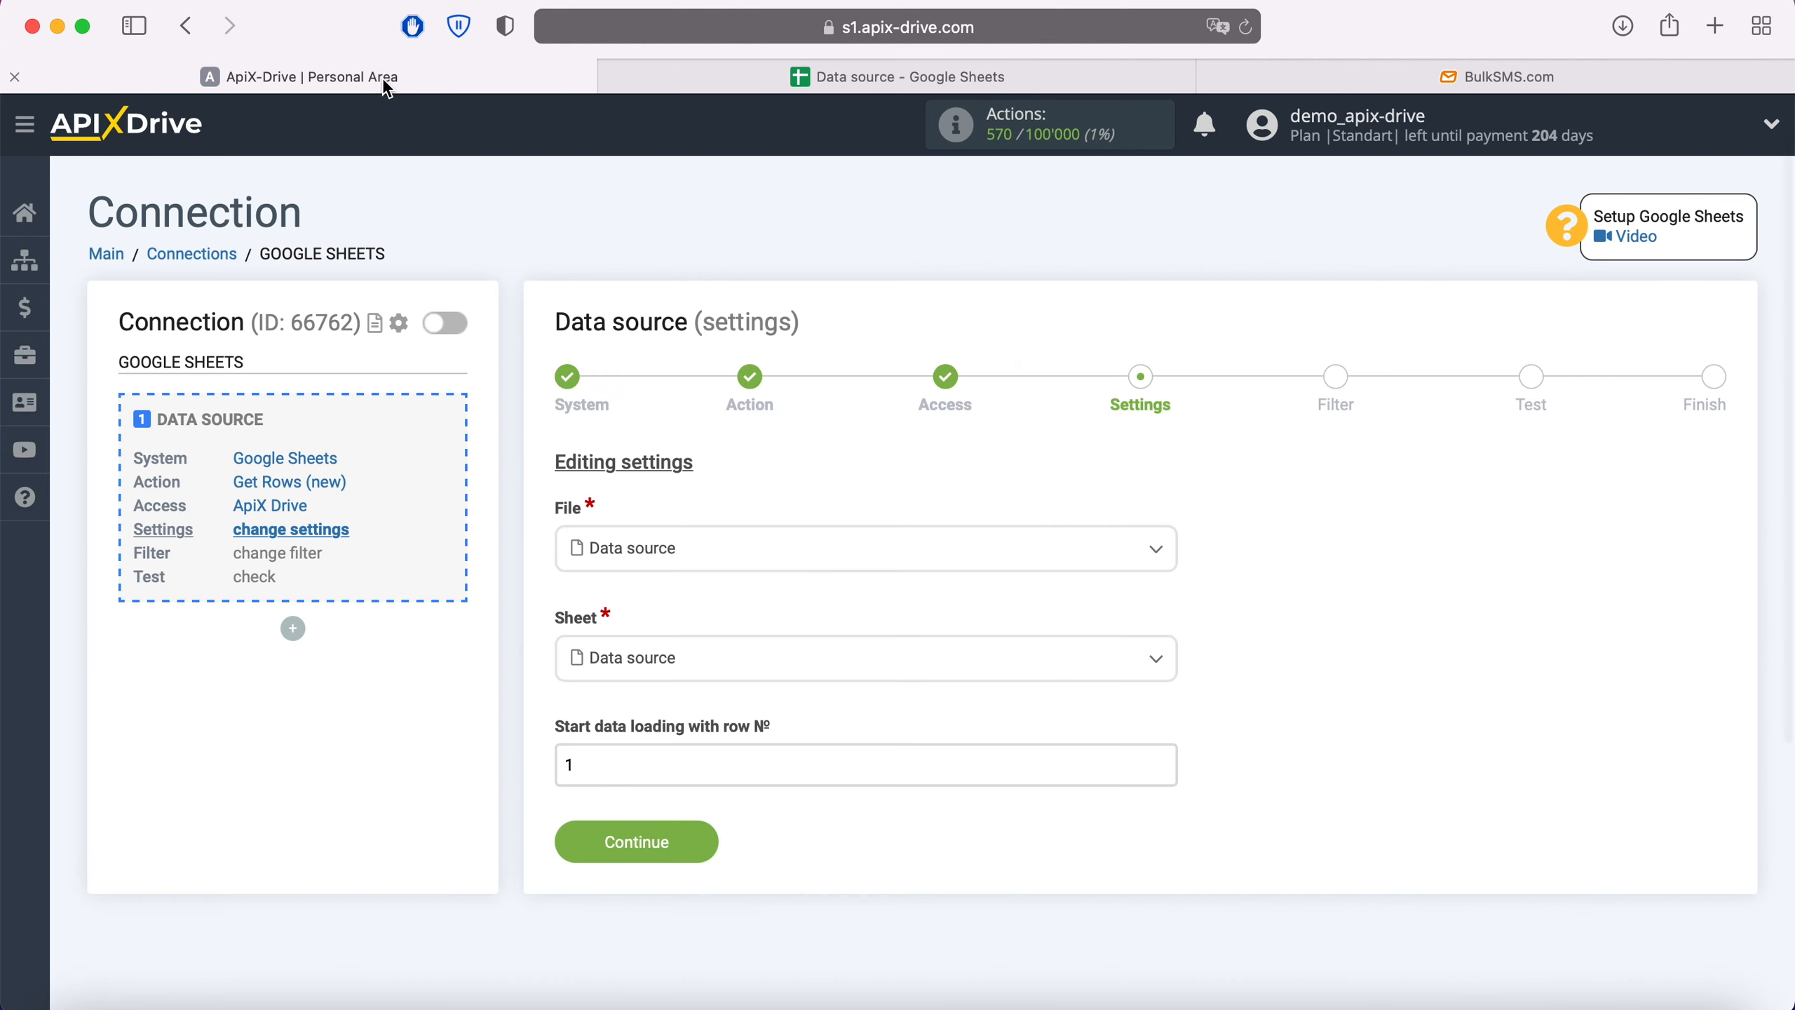
- Set the start row to 2, skip filtering, and accept the loaded test data
double_click(571, 765)
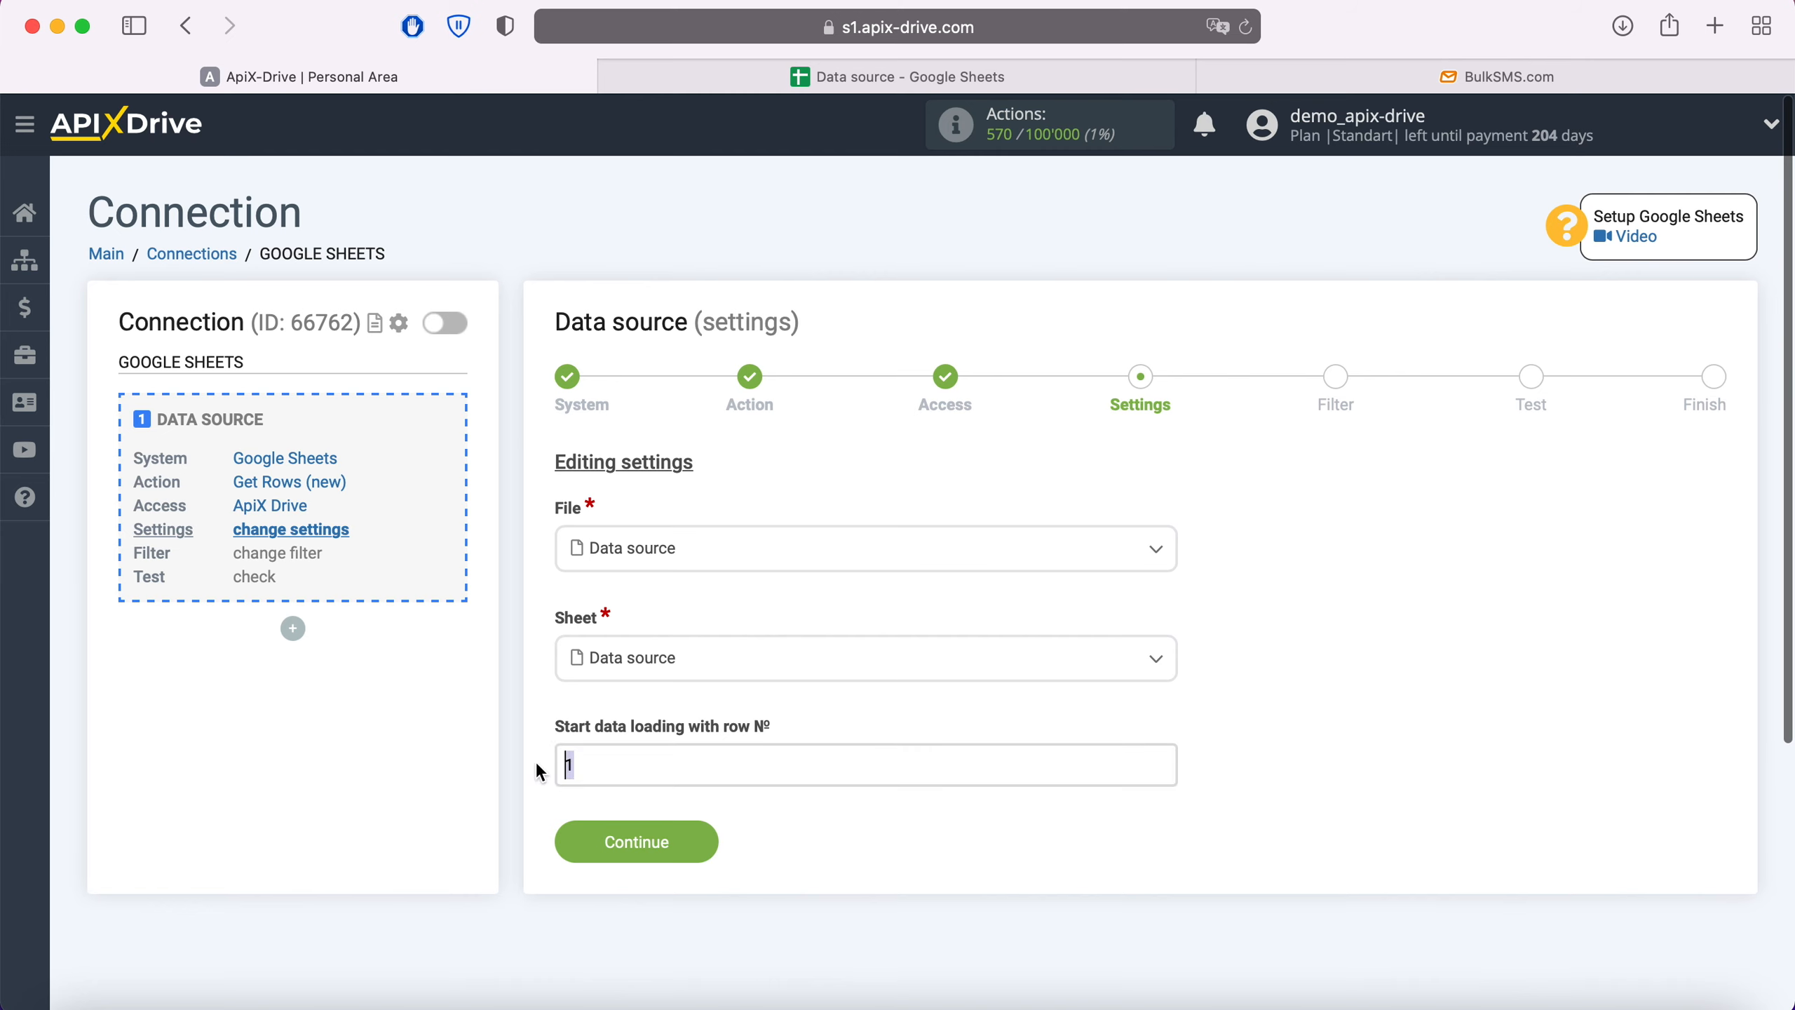
type("2")
left_click(679, 840)
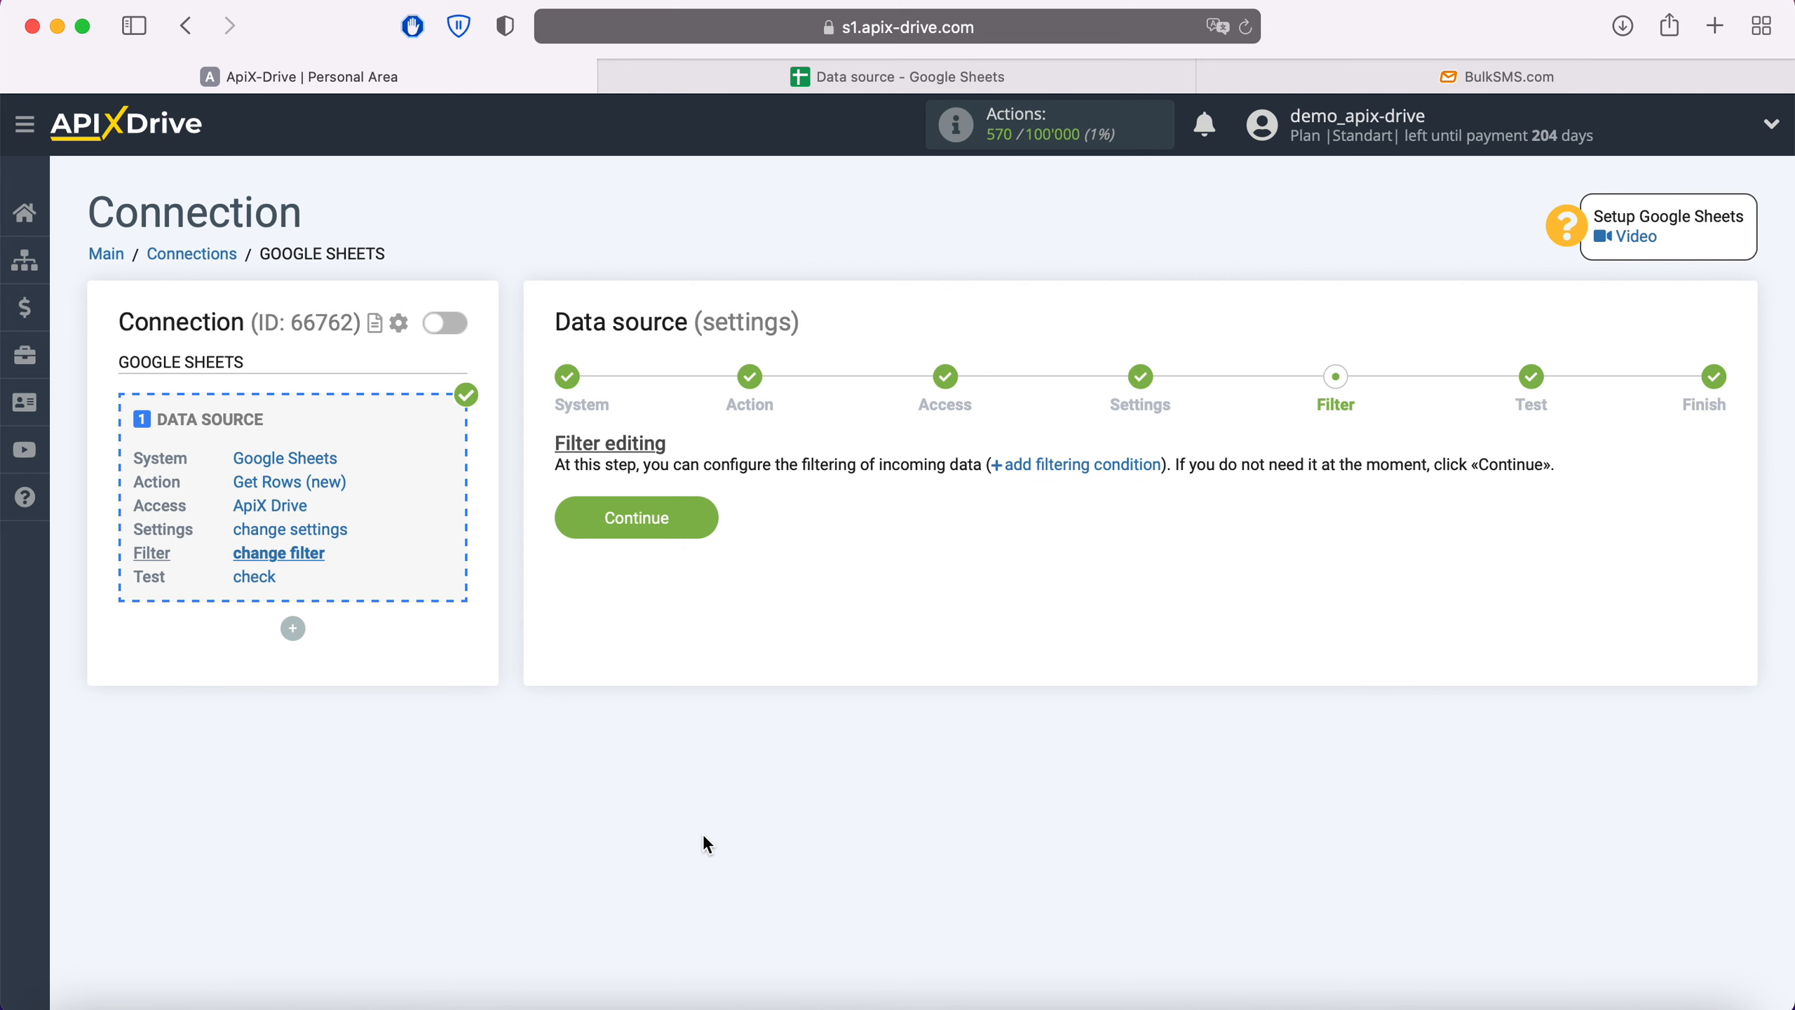
left_click(706, 532)
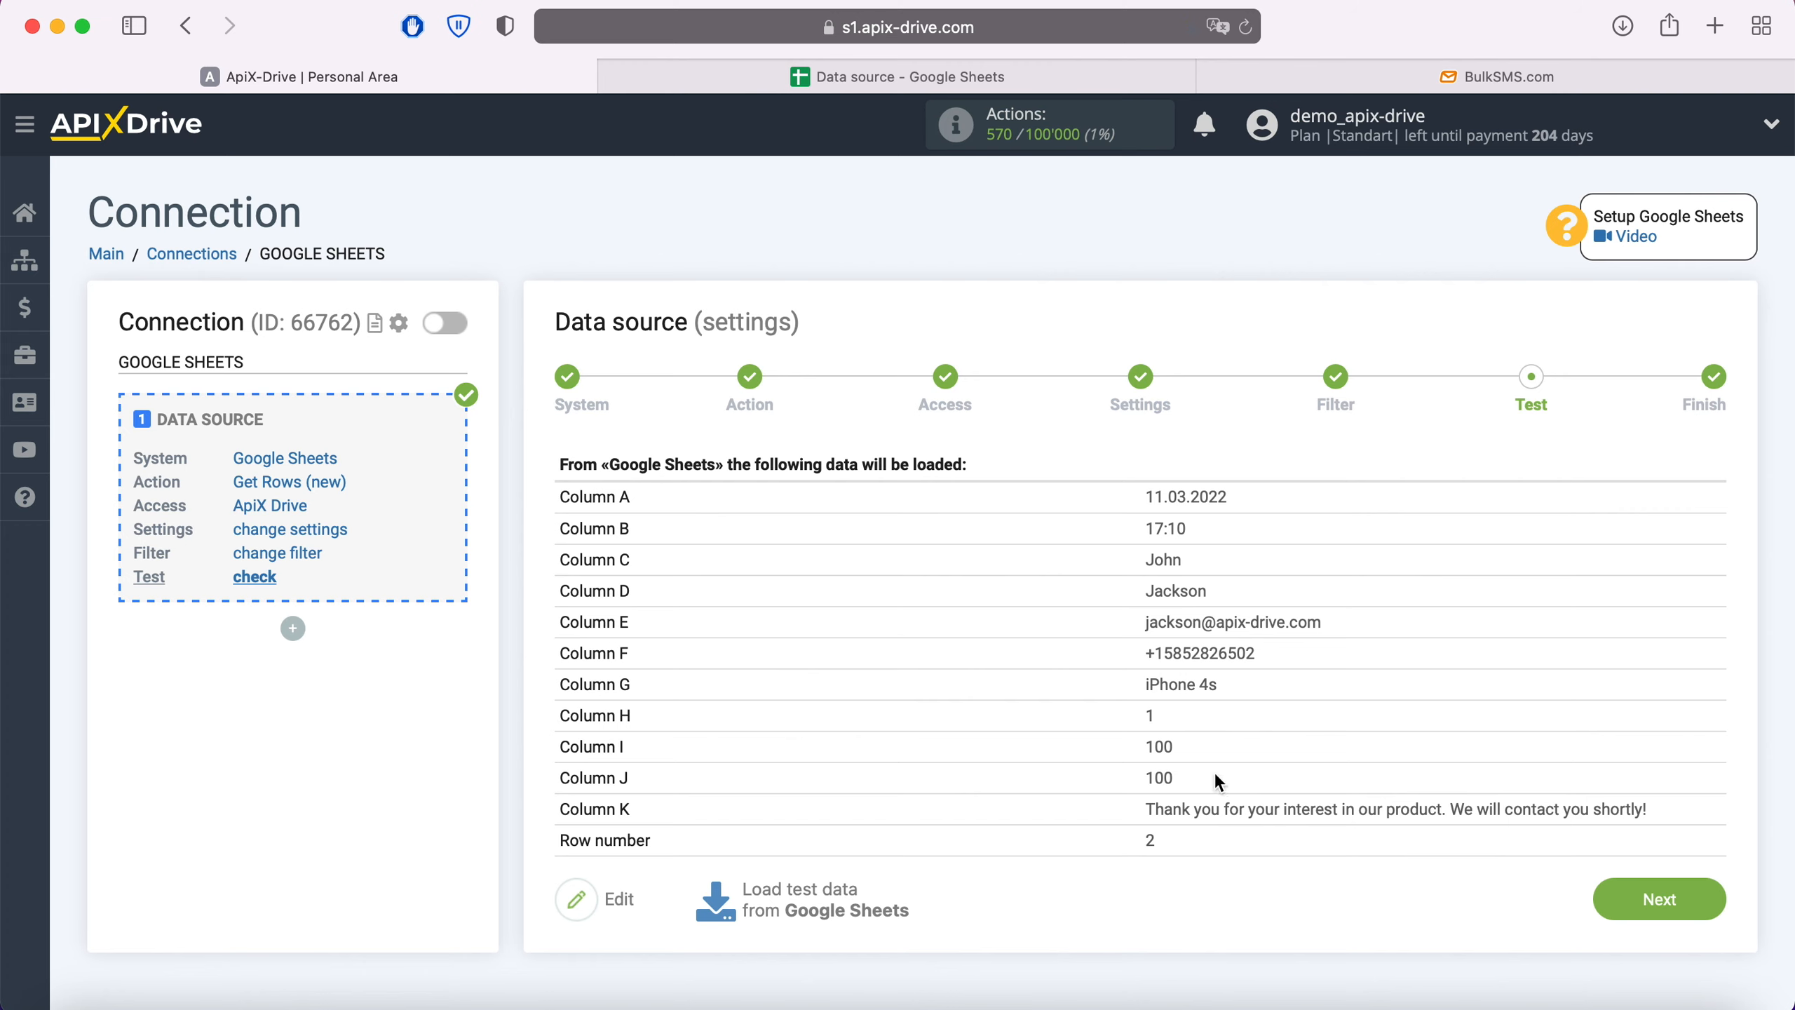
left_click(1707, 898)
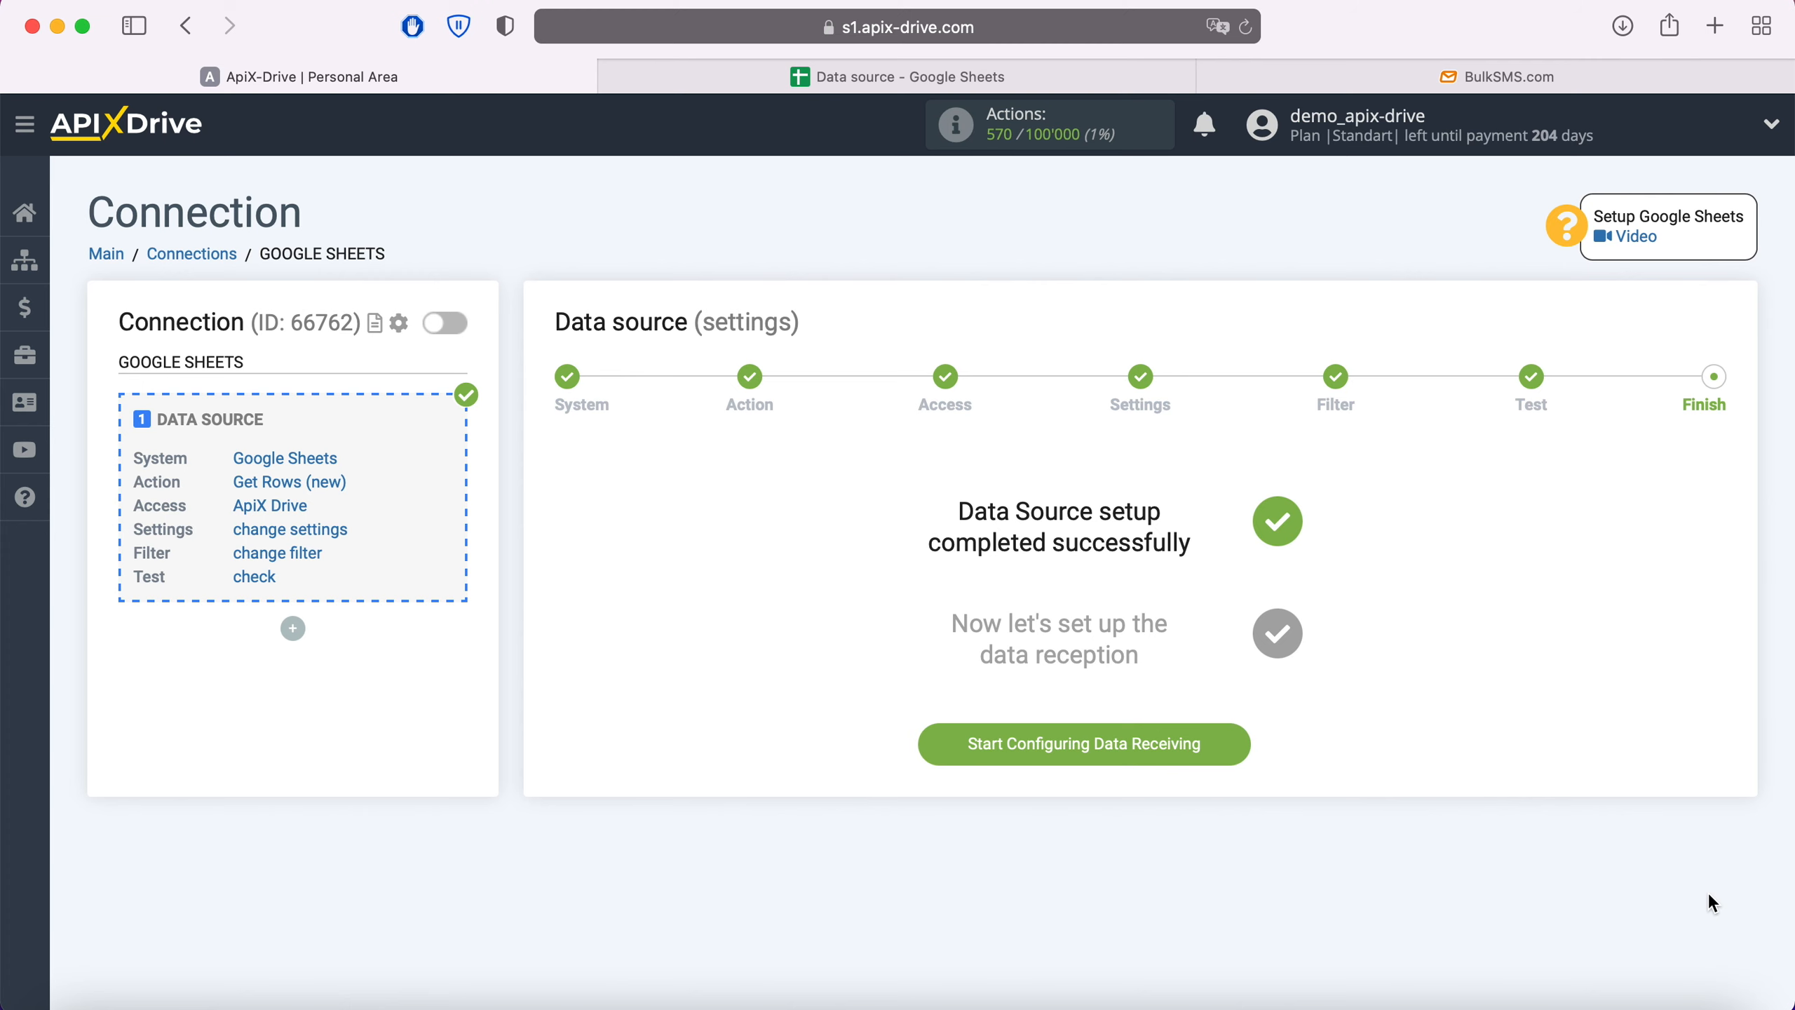
- Set up the data destination with BulkSMS as the system
left_click(1232, 743)
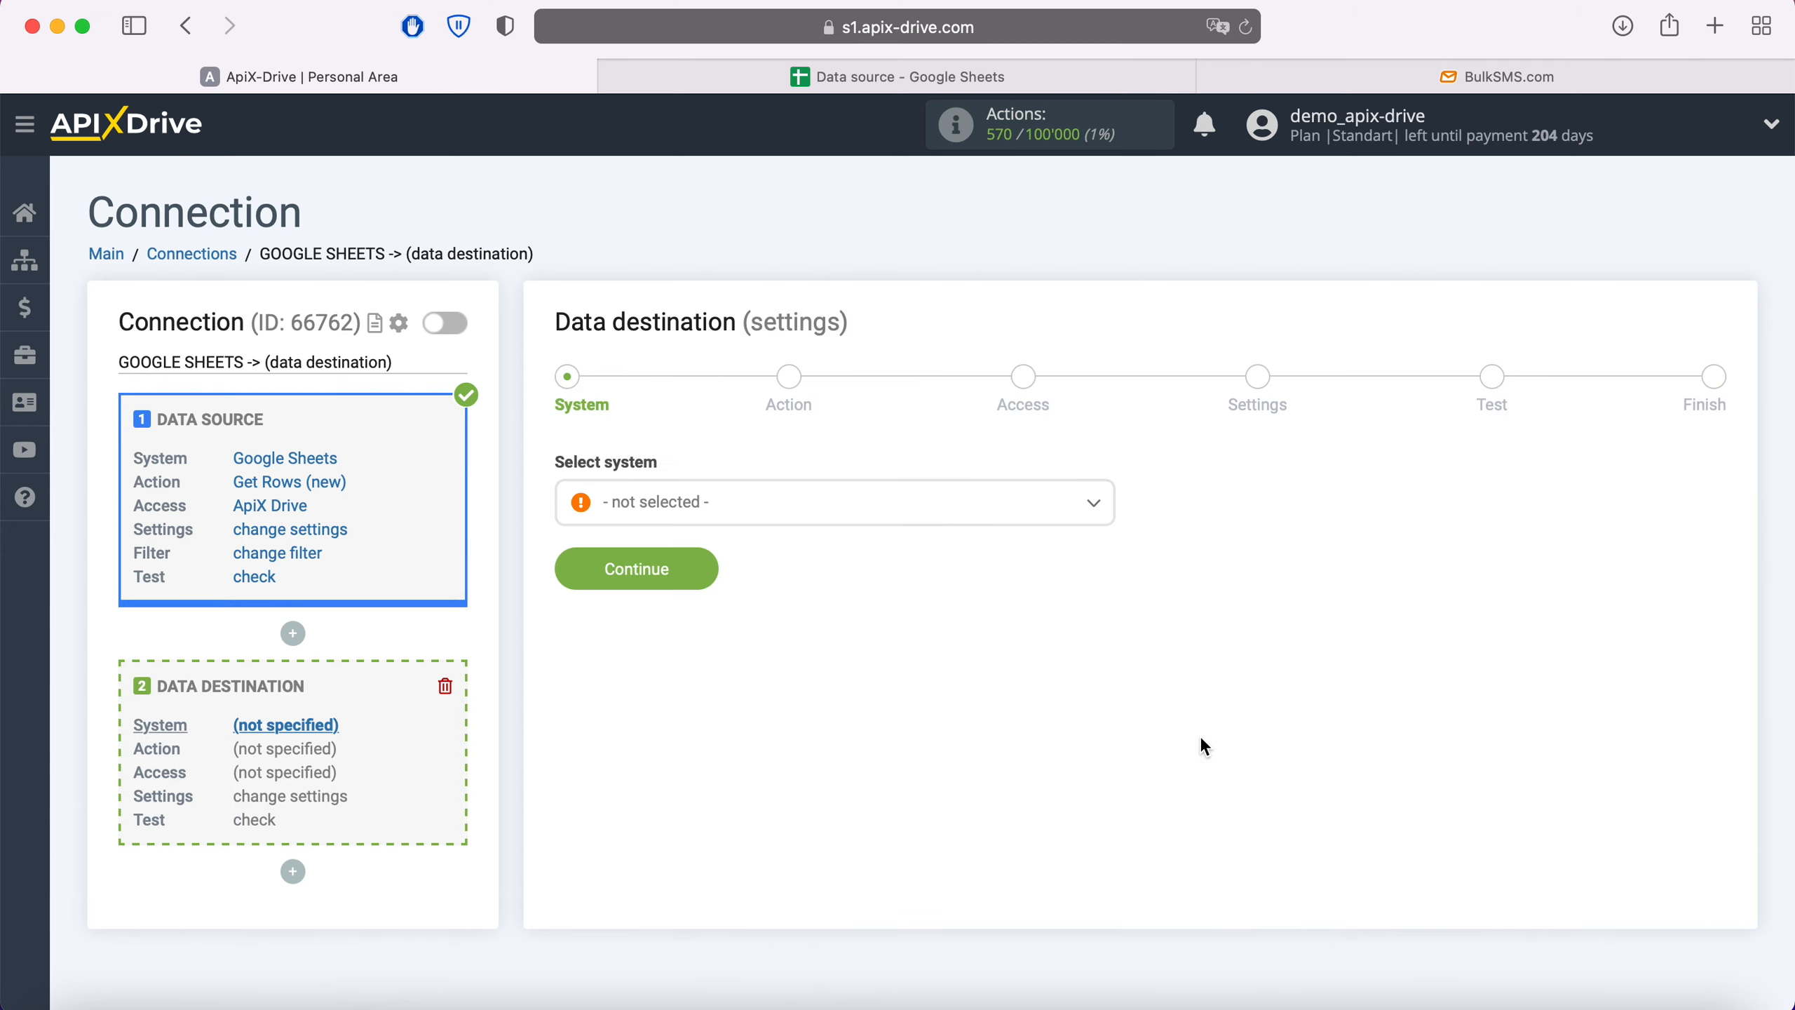
left_click(837, 516)
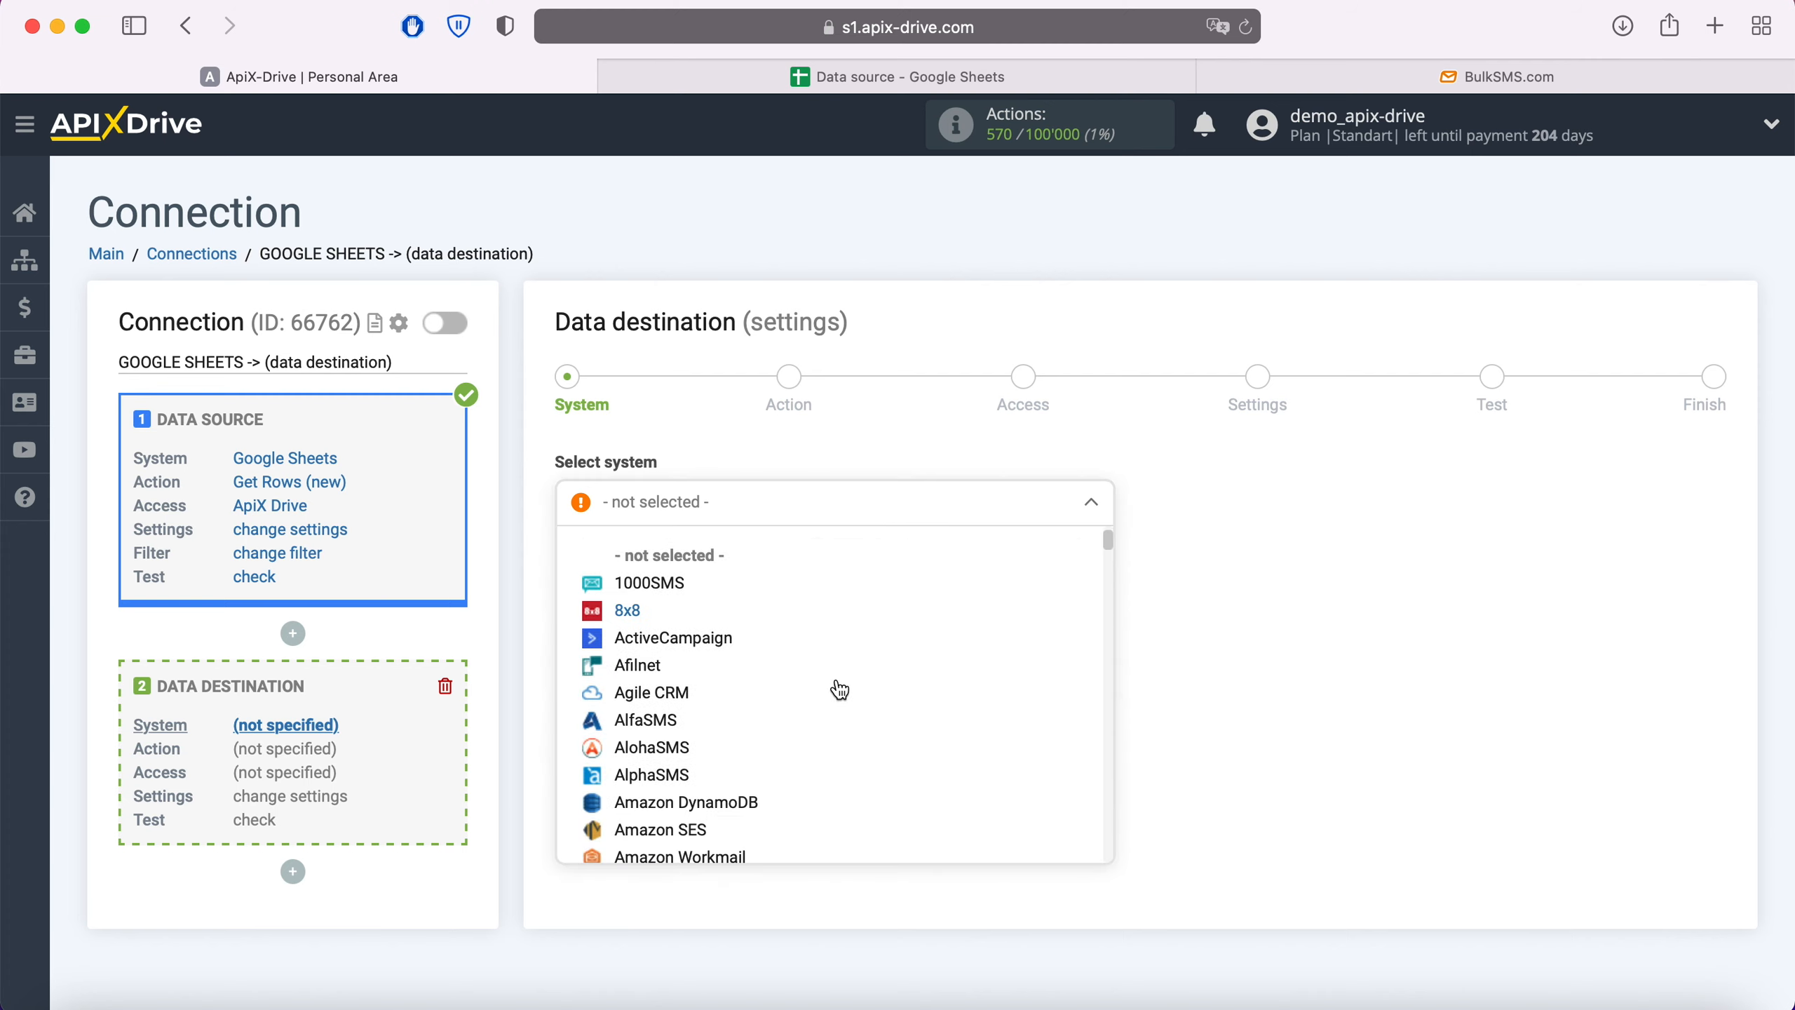
scroll(840, 689, "down", 10)
left_click(678, 723)
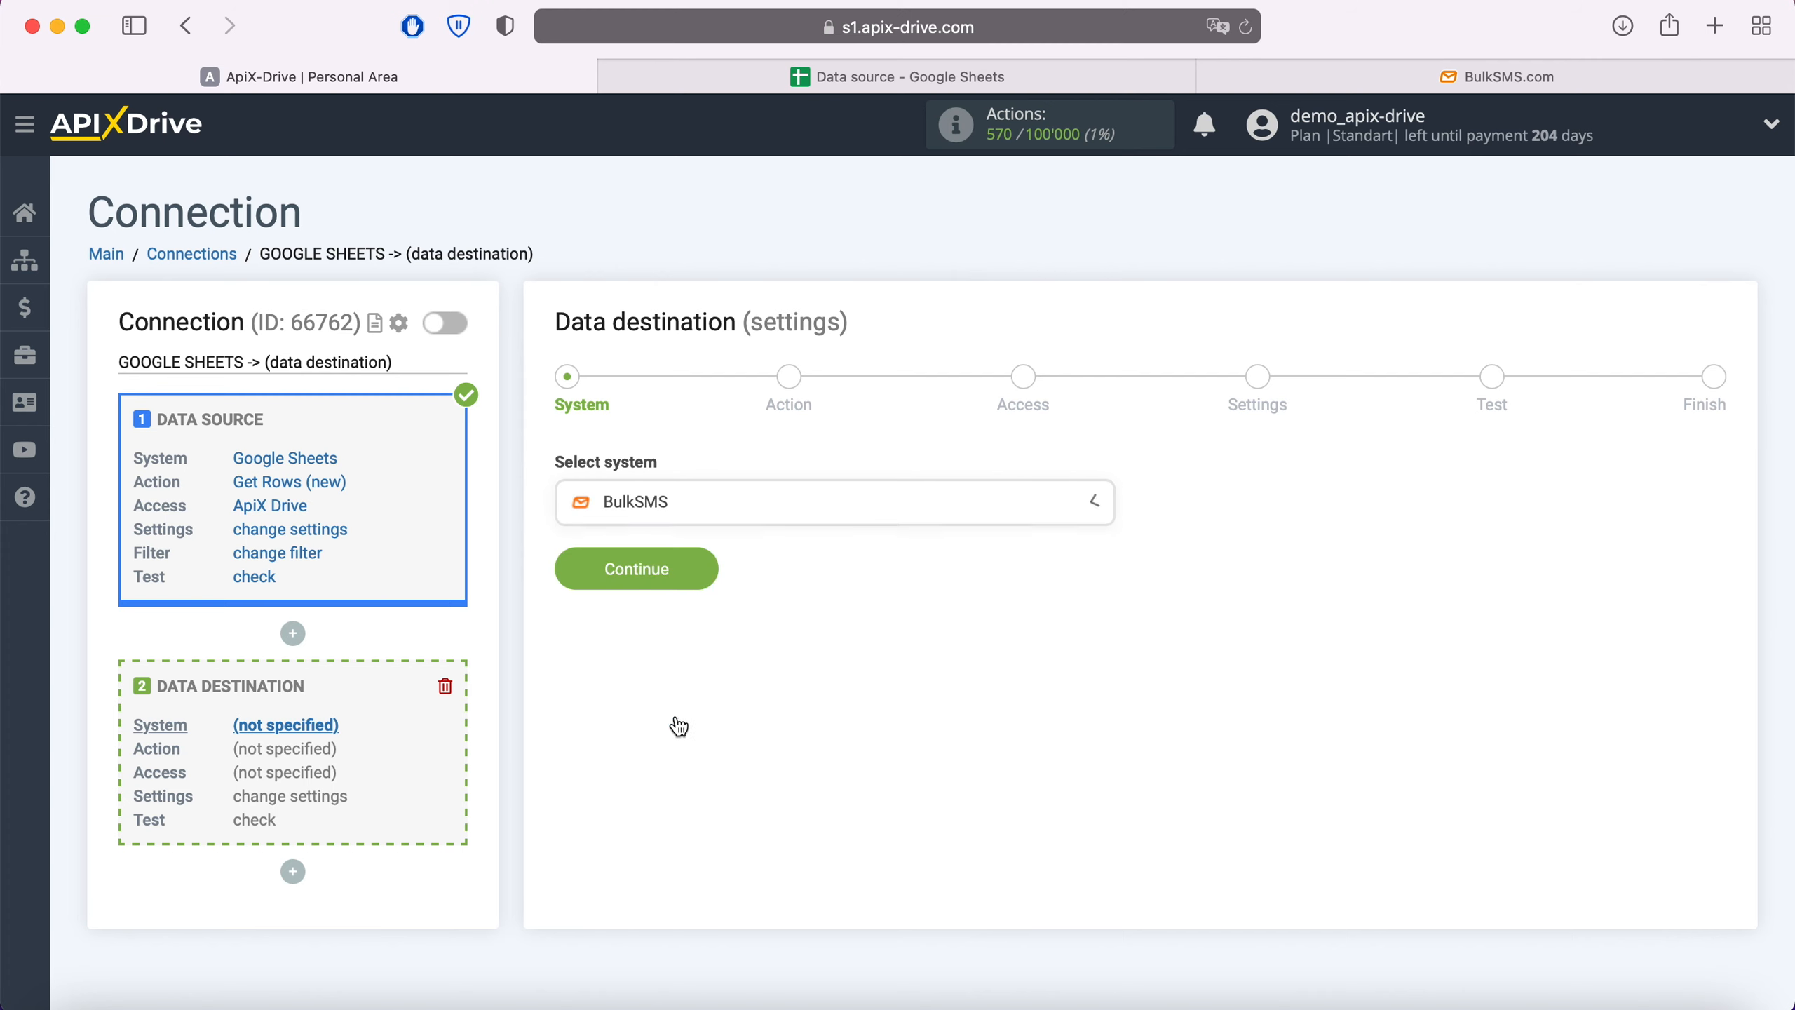
left_click(704, 568)
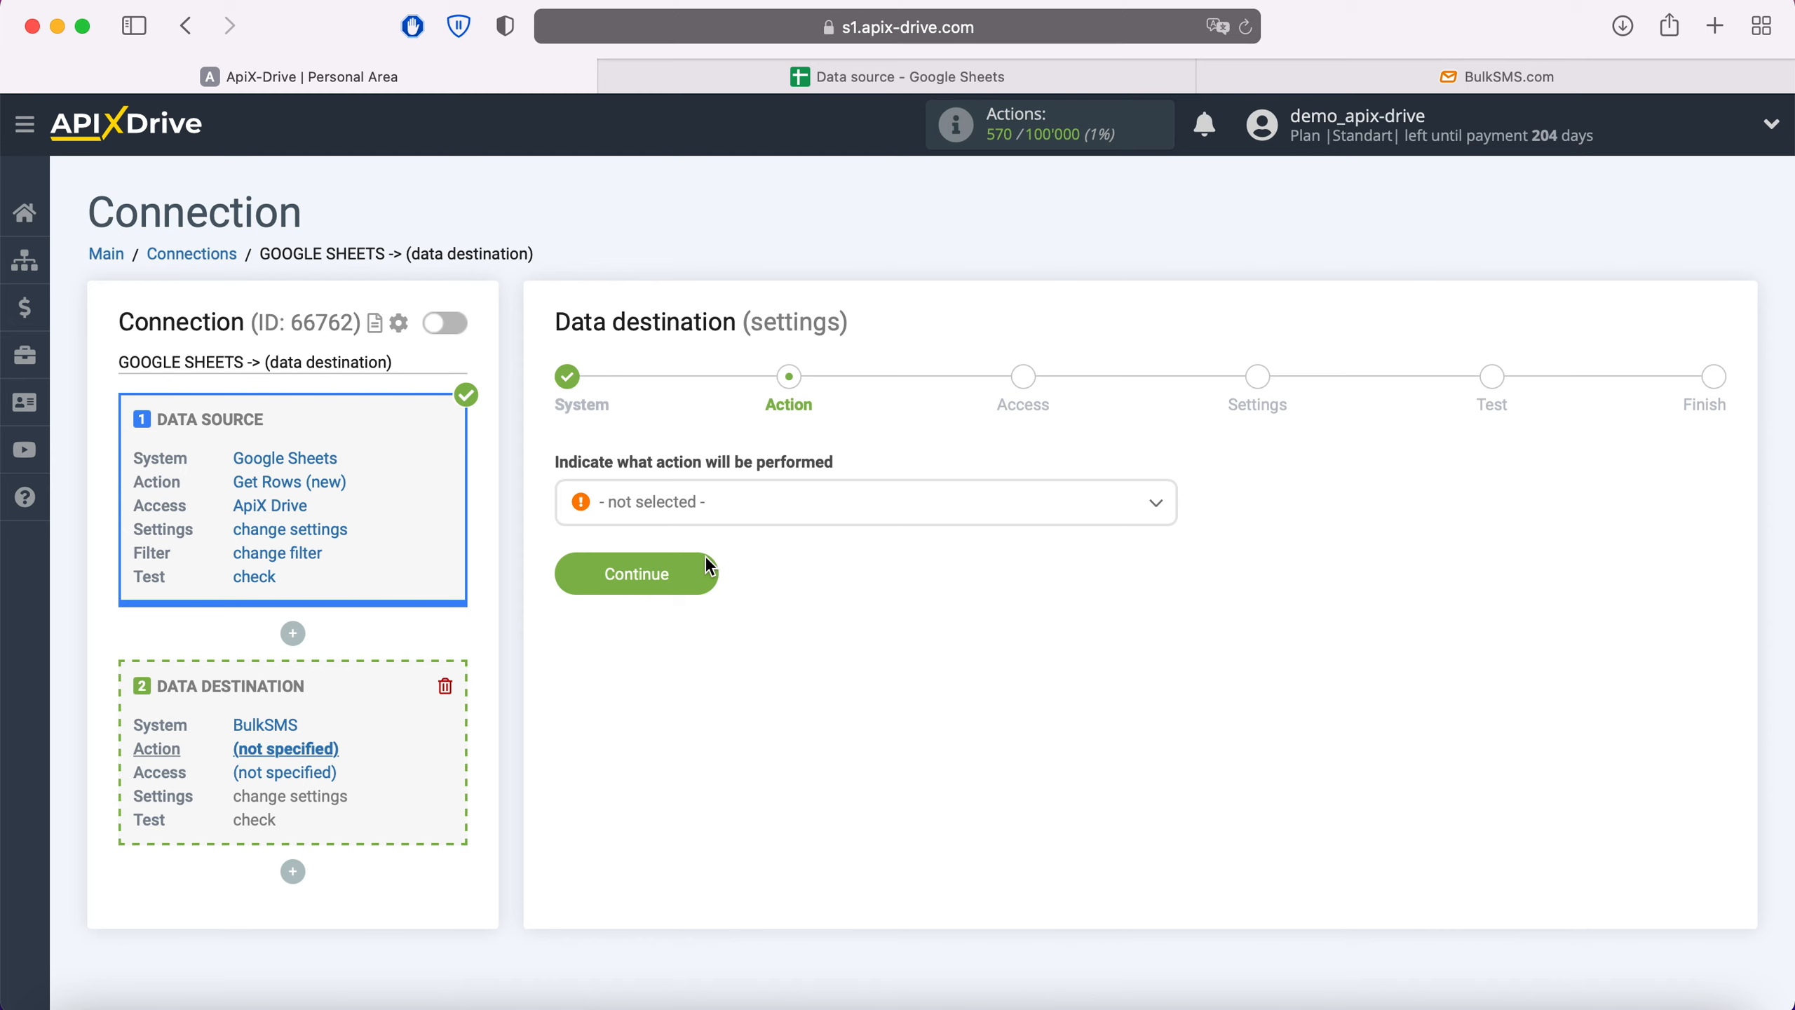
- Choose Send SMS as the BulkSMS destination action
left_click(740, 513)
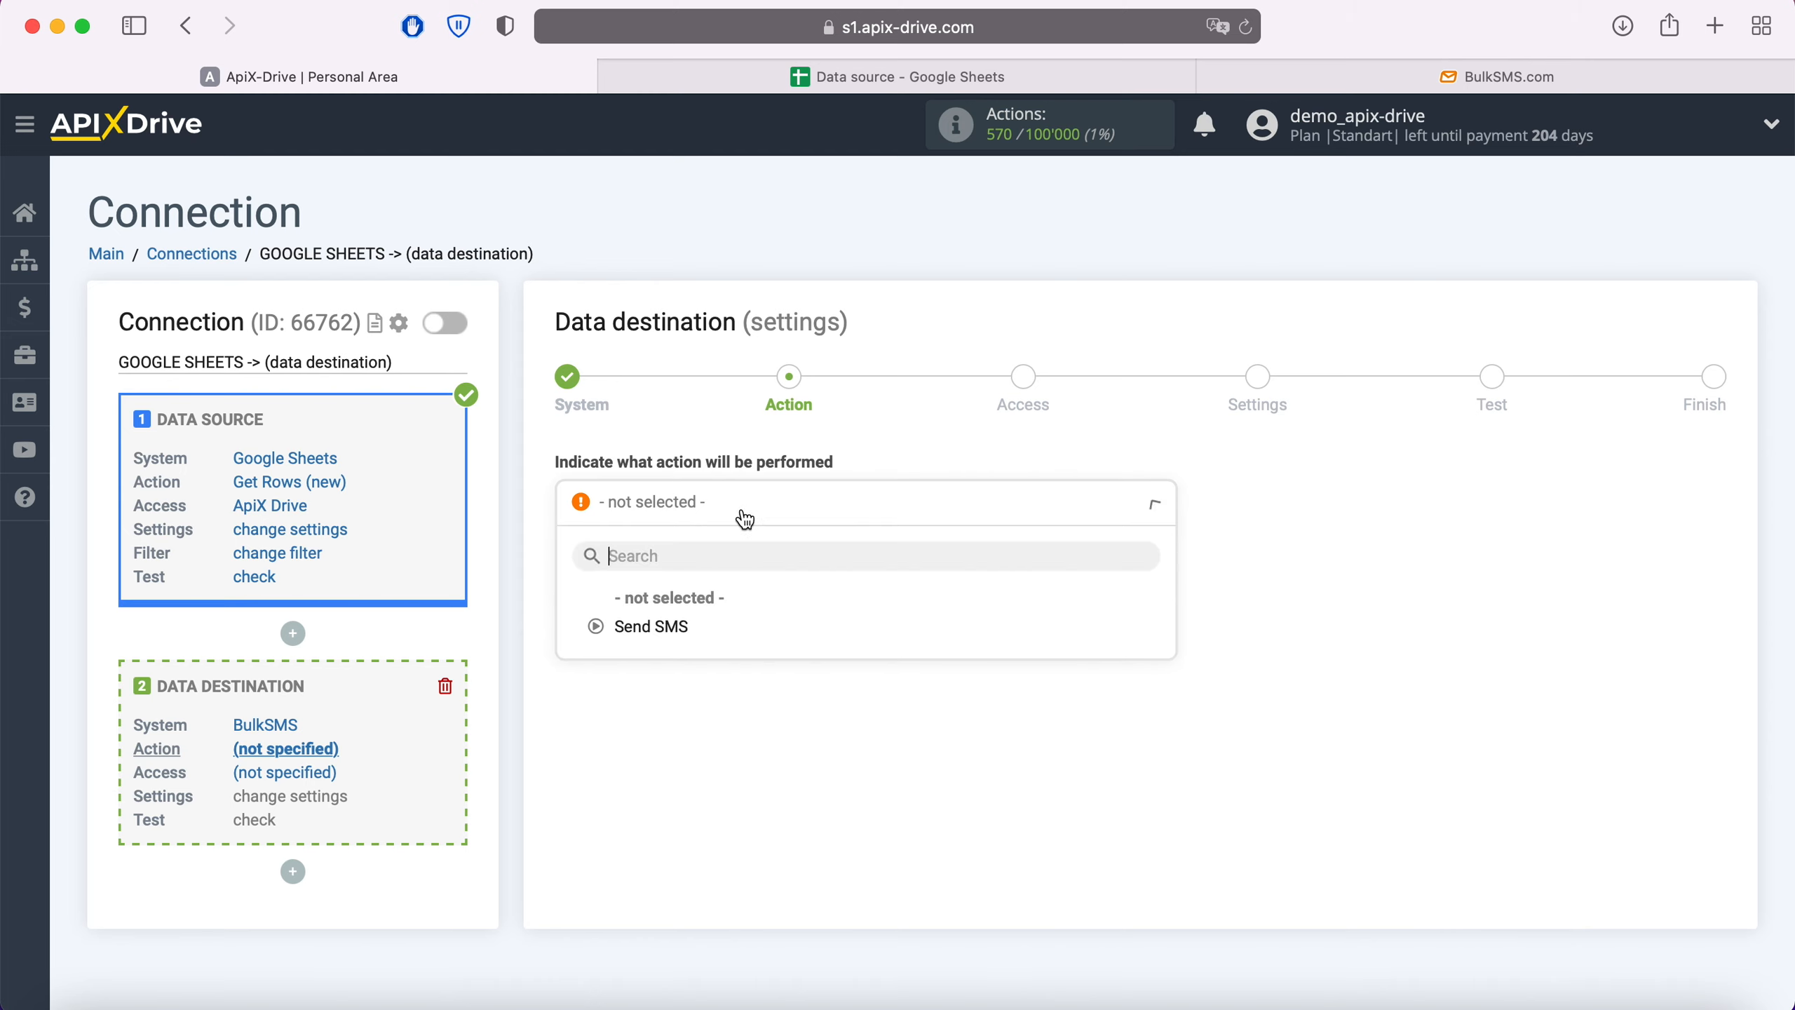
left_click(680, 625)
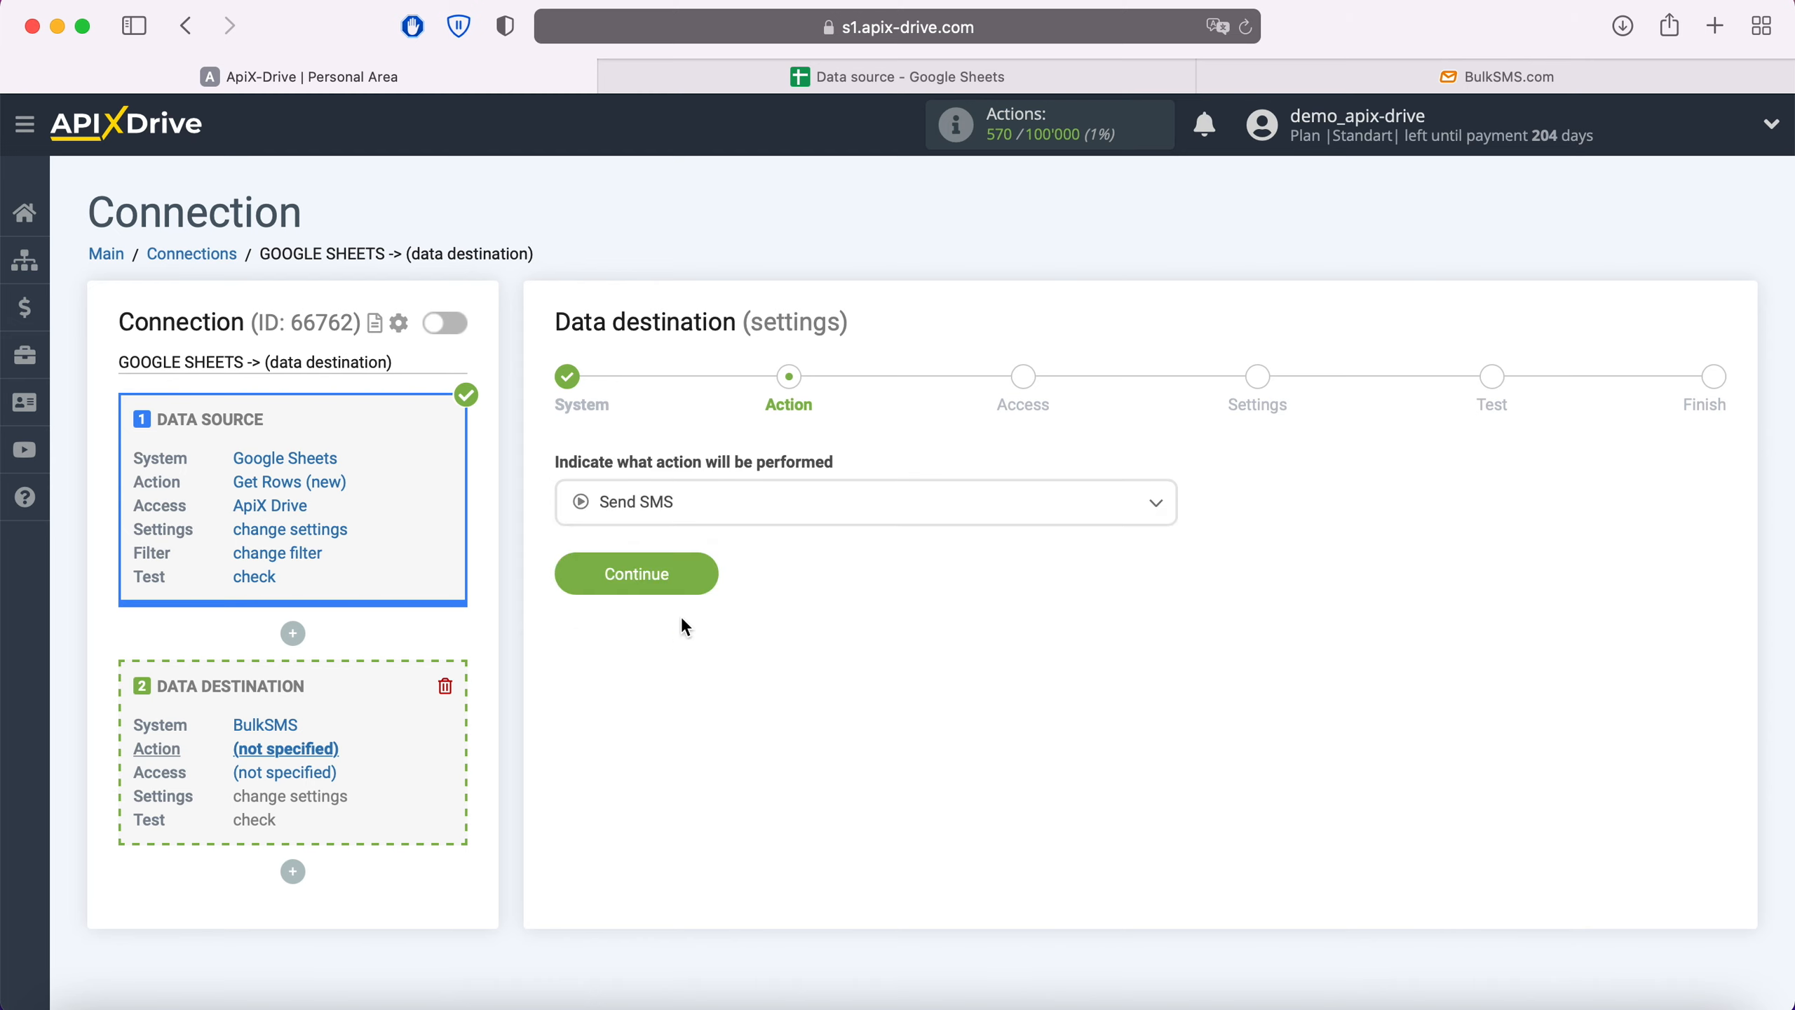
left_click(707, 570)
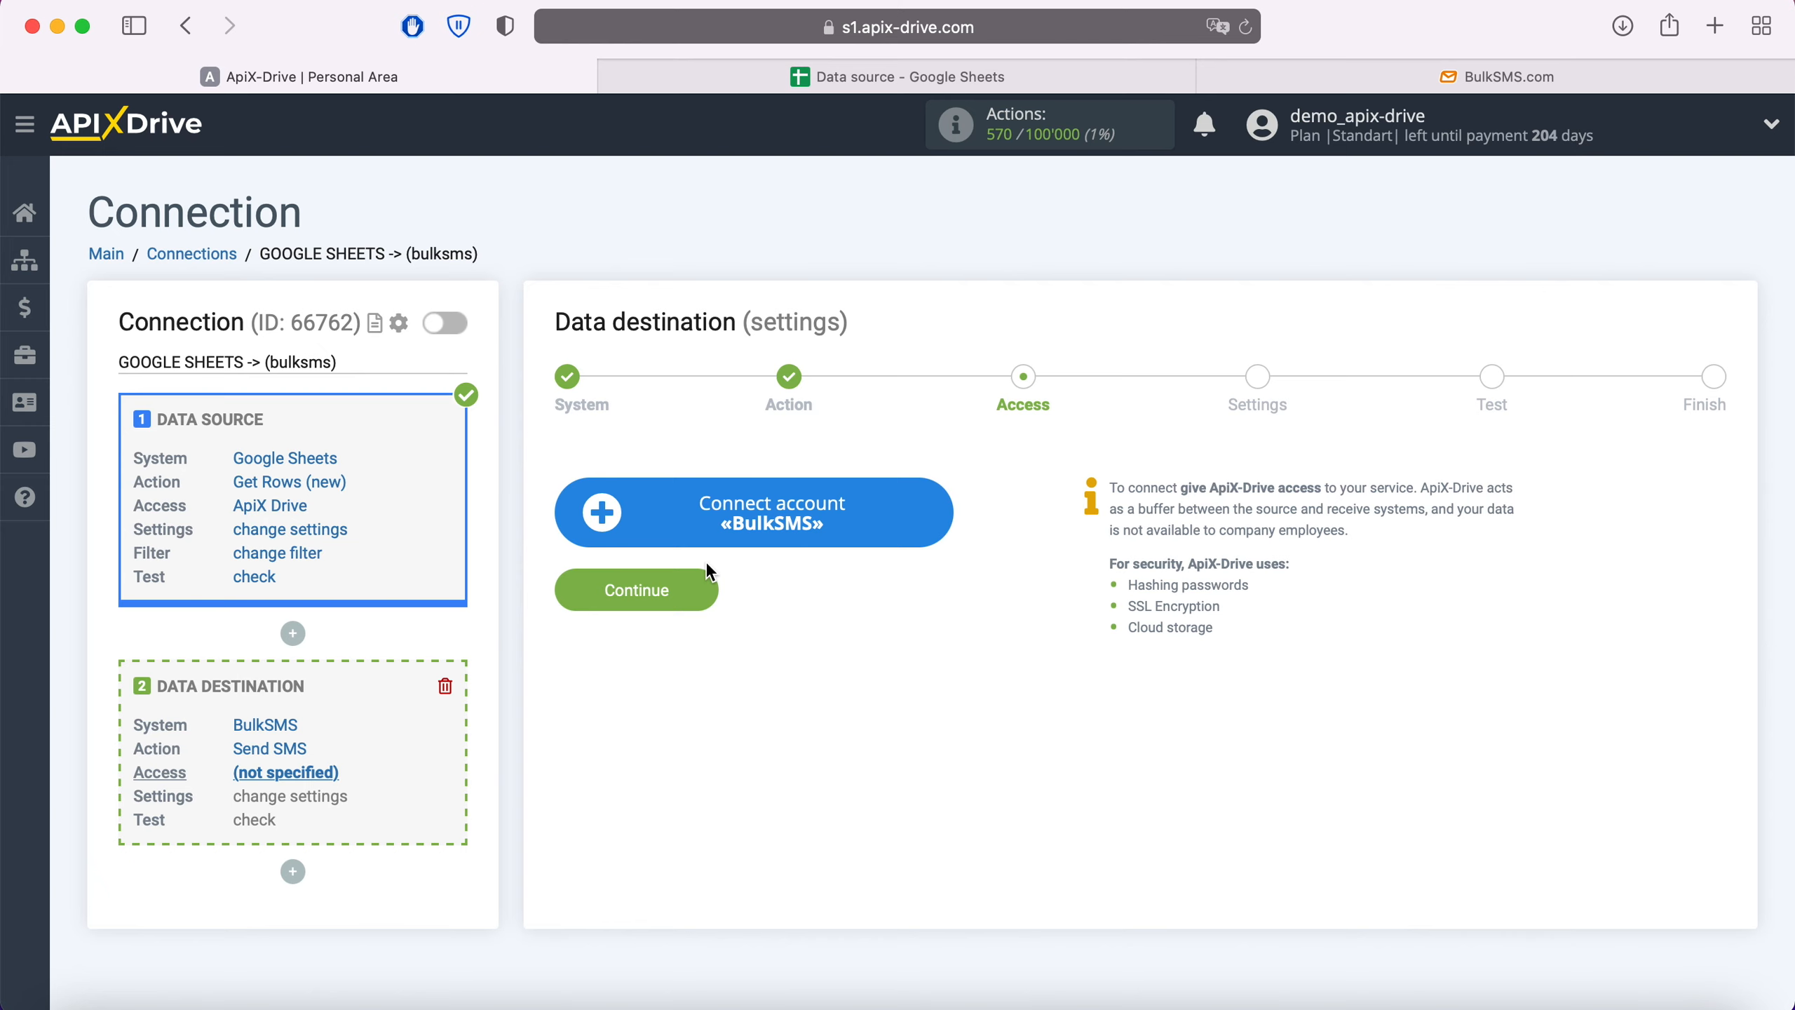
- Connect a BulkSMS account by entering its login and password and saving
left_click(948, 512)
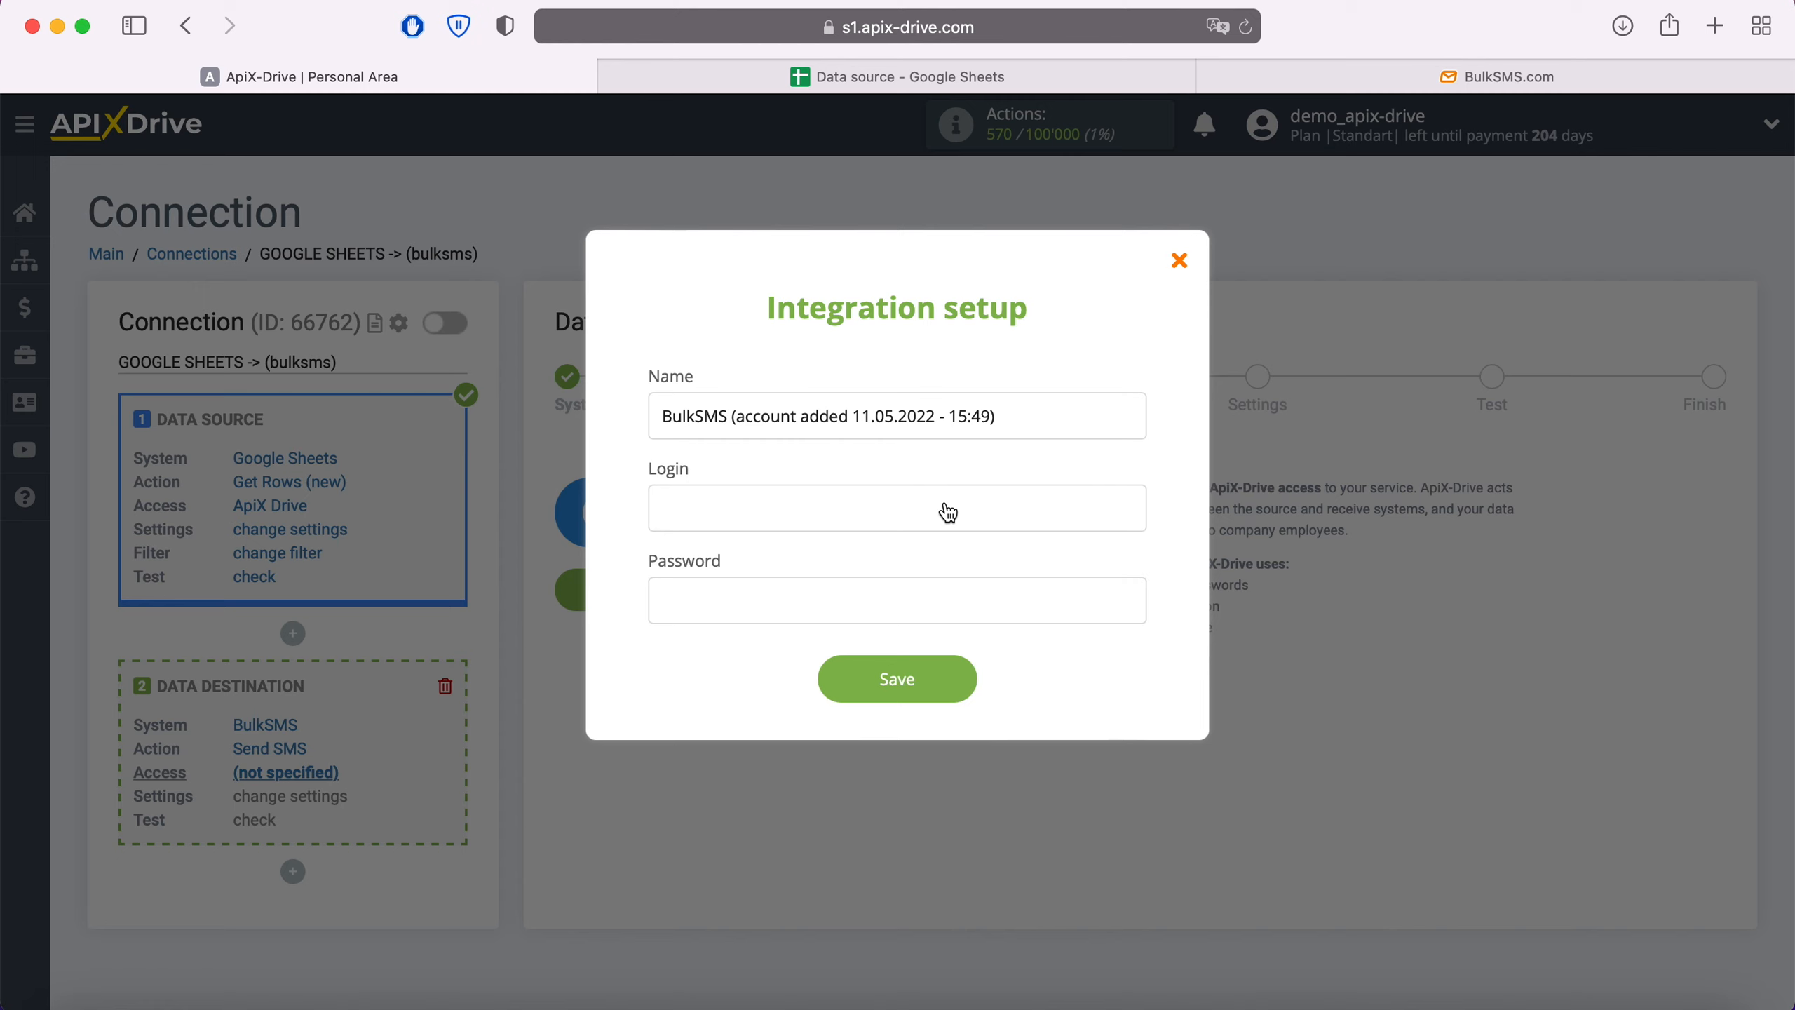
left_click(910, 506)
type("savemyleads")
left_click(802, 597)
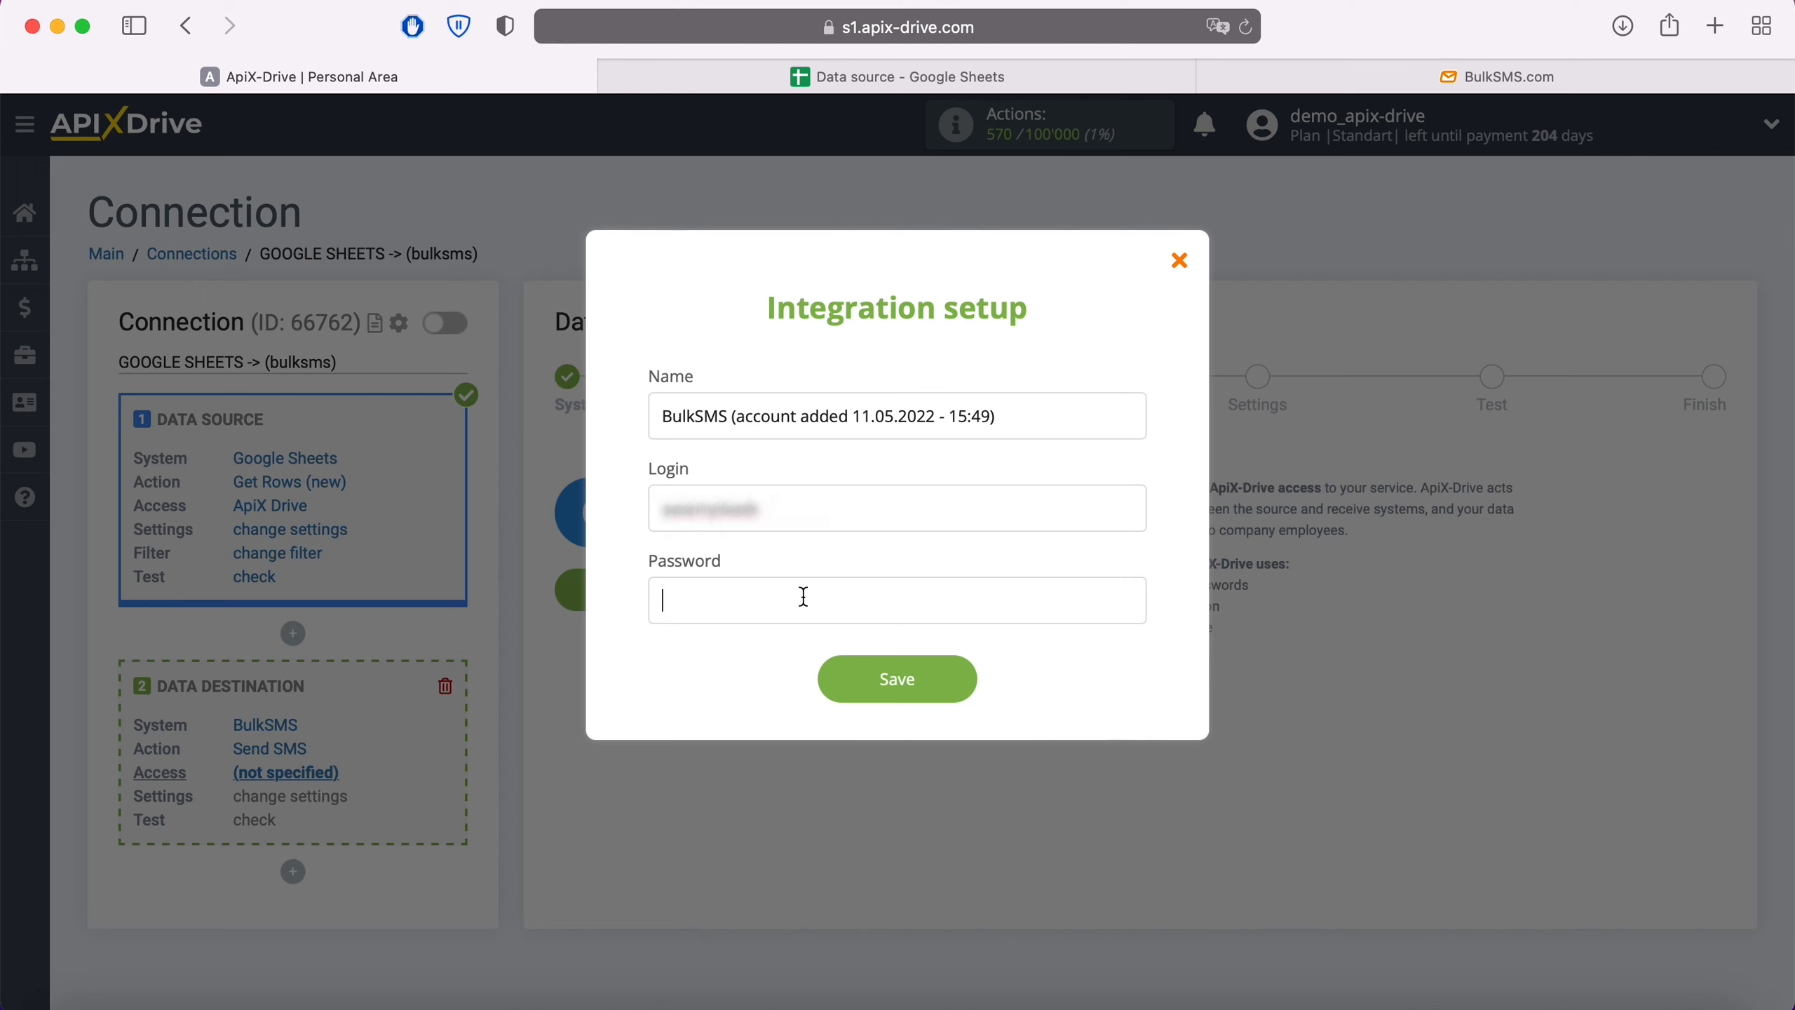
type("*******12345")
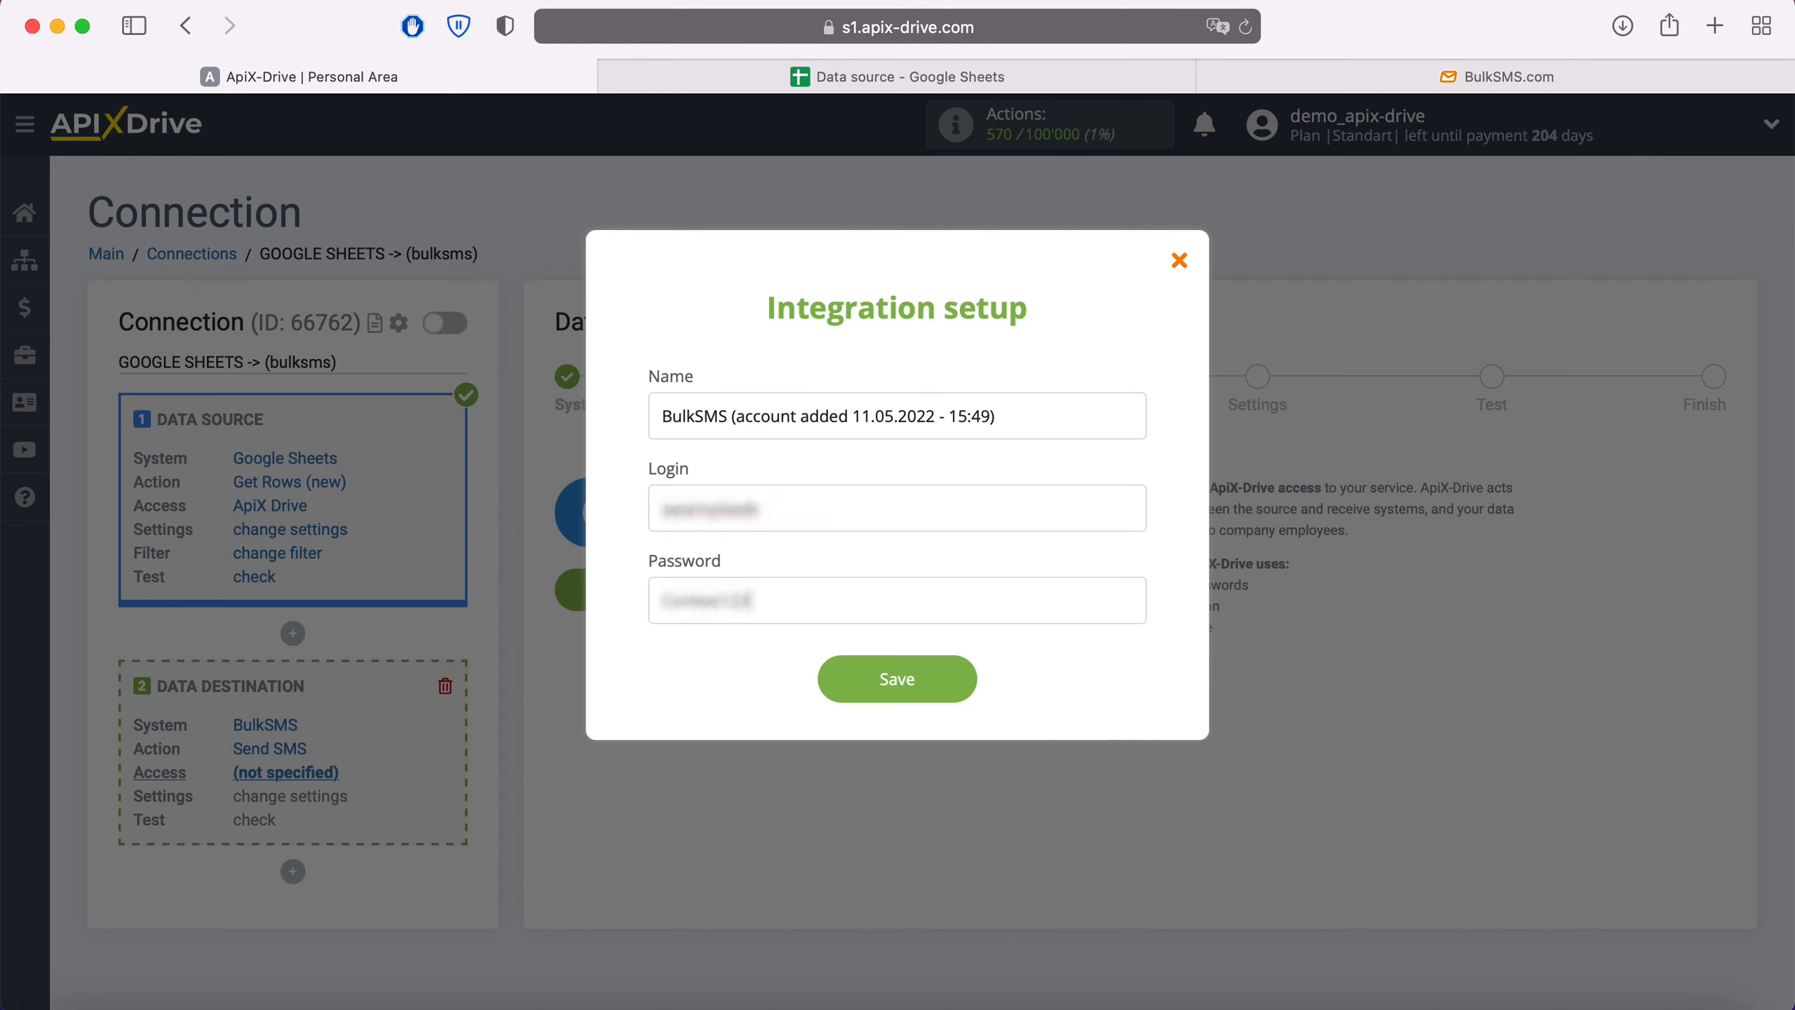
left_click(970, 676)
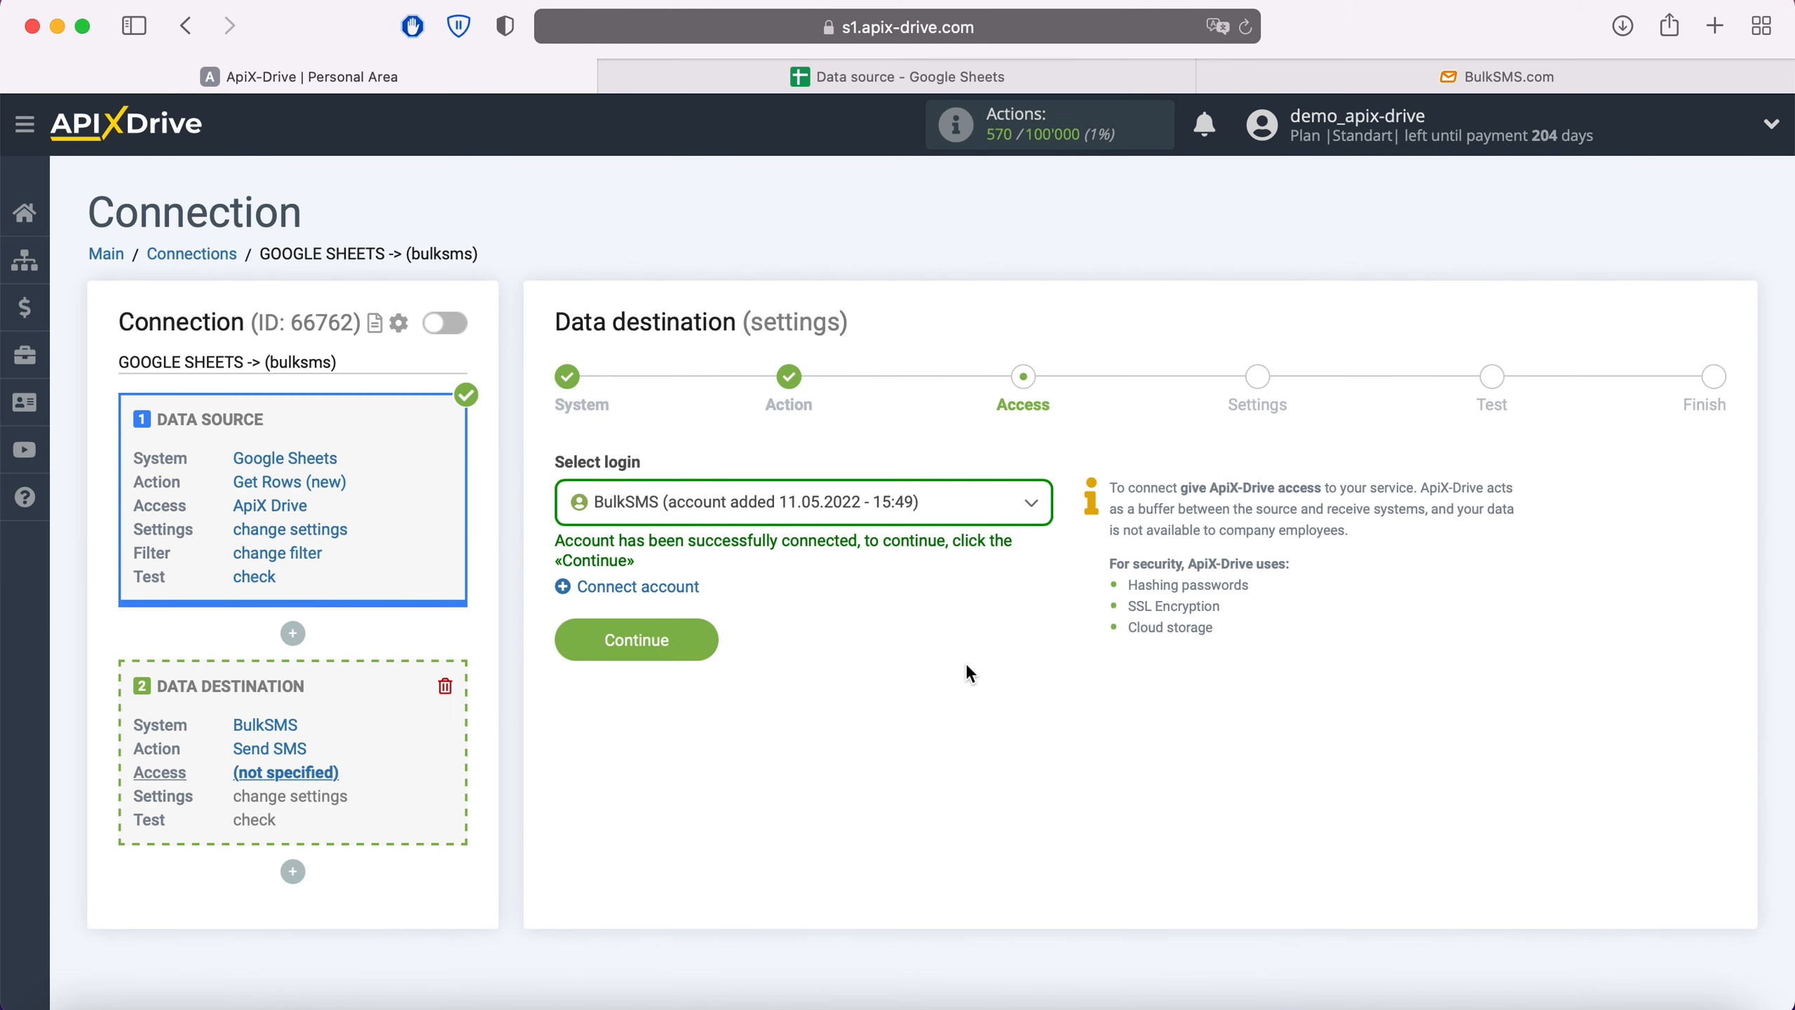
- Select the newly connected BulkSMS account as the destination login
left_click(927, 524)
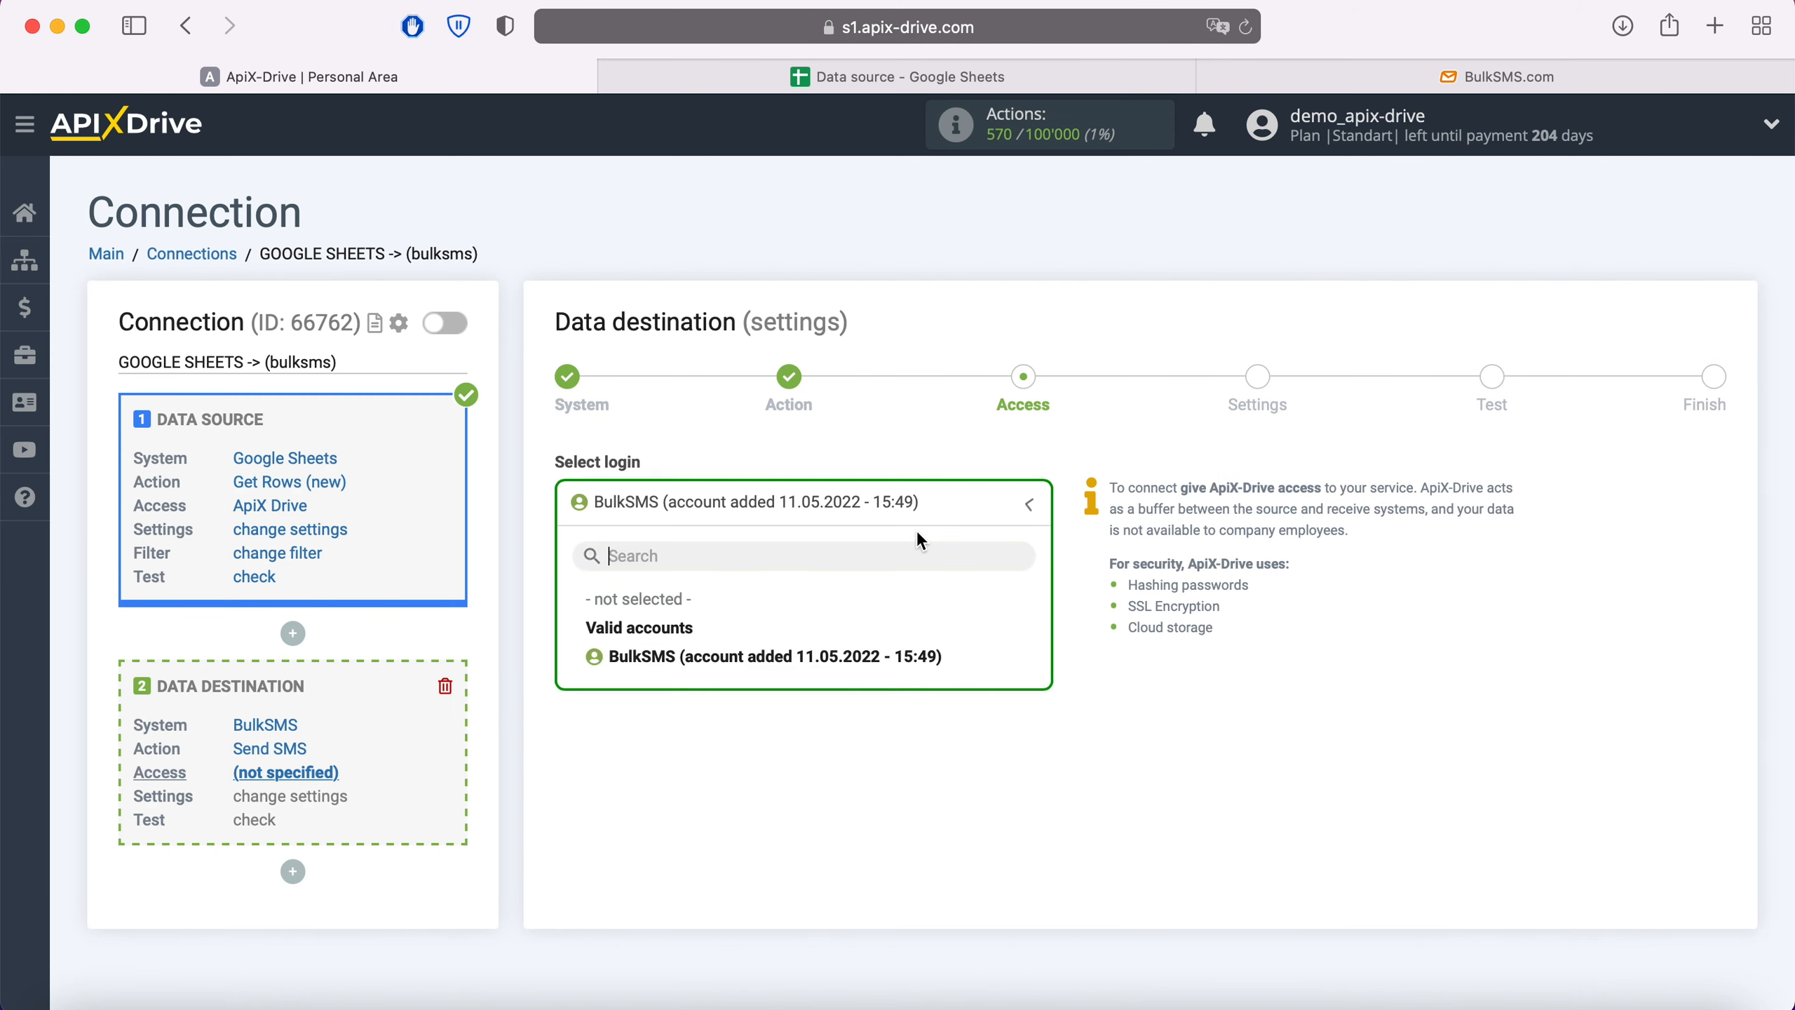
left_click(867, 656)
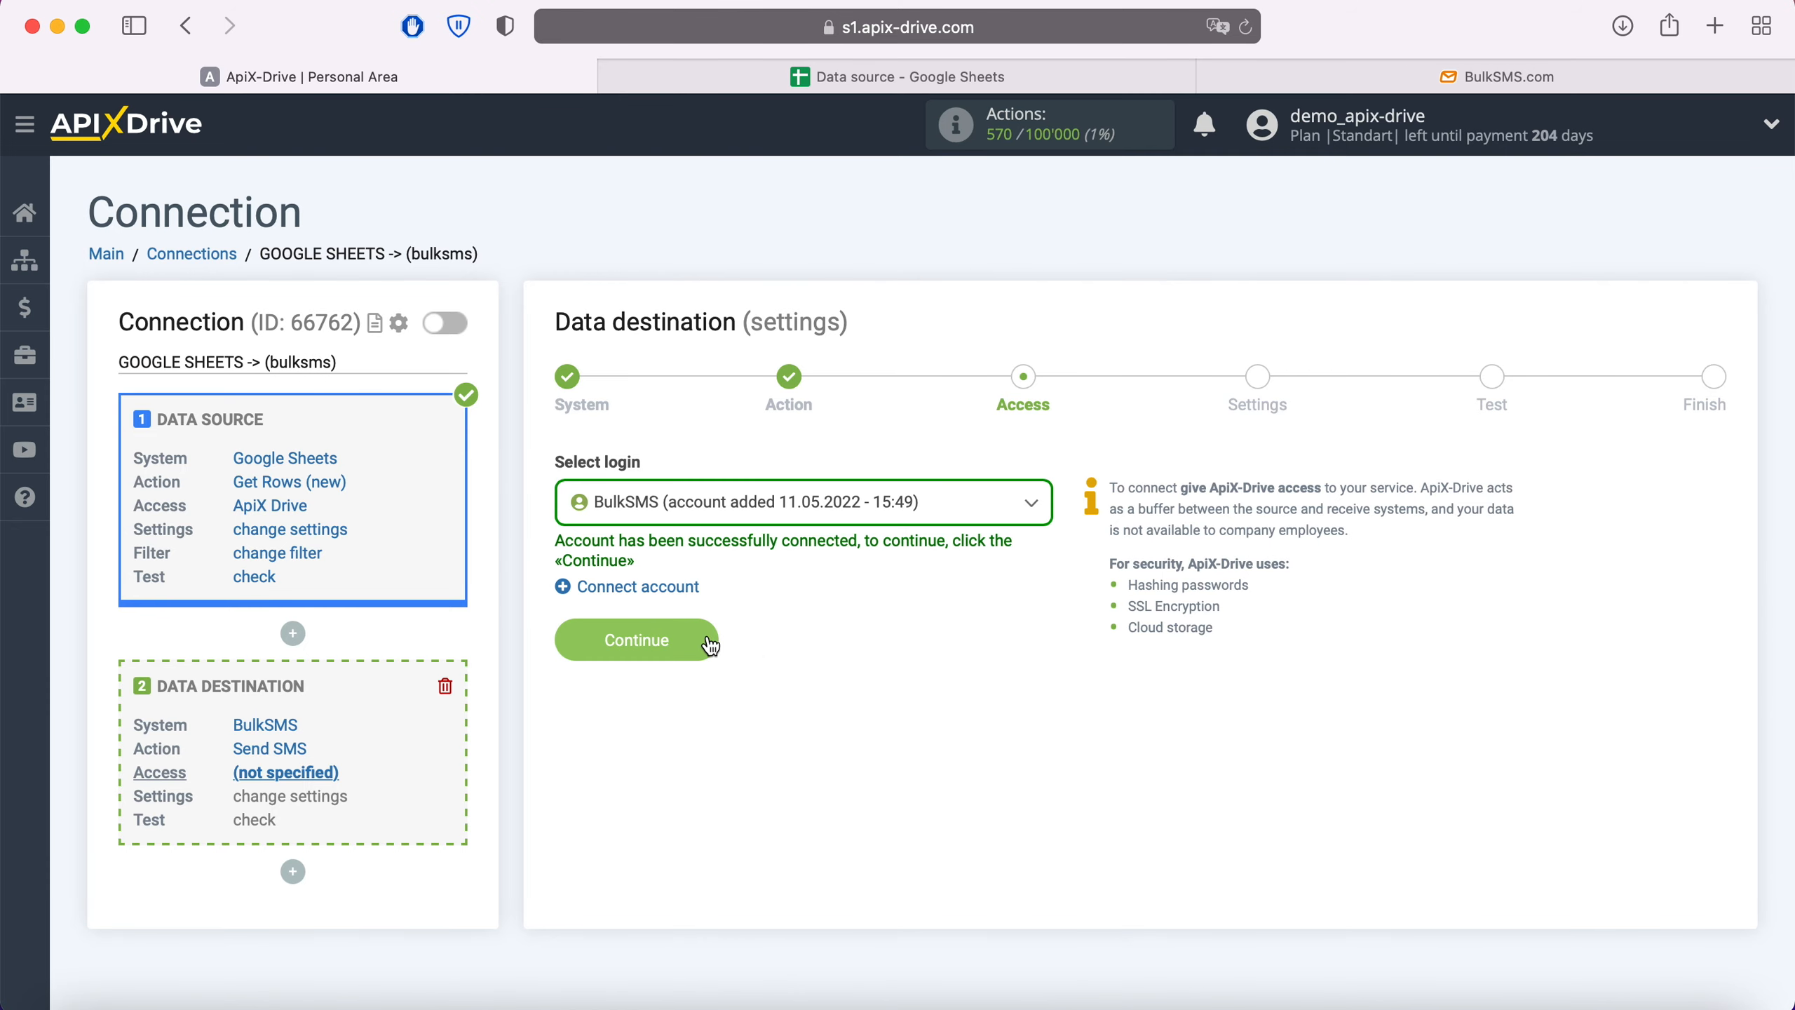
left_click(705, 640)
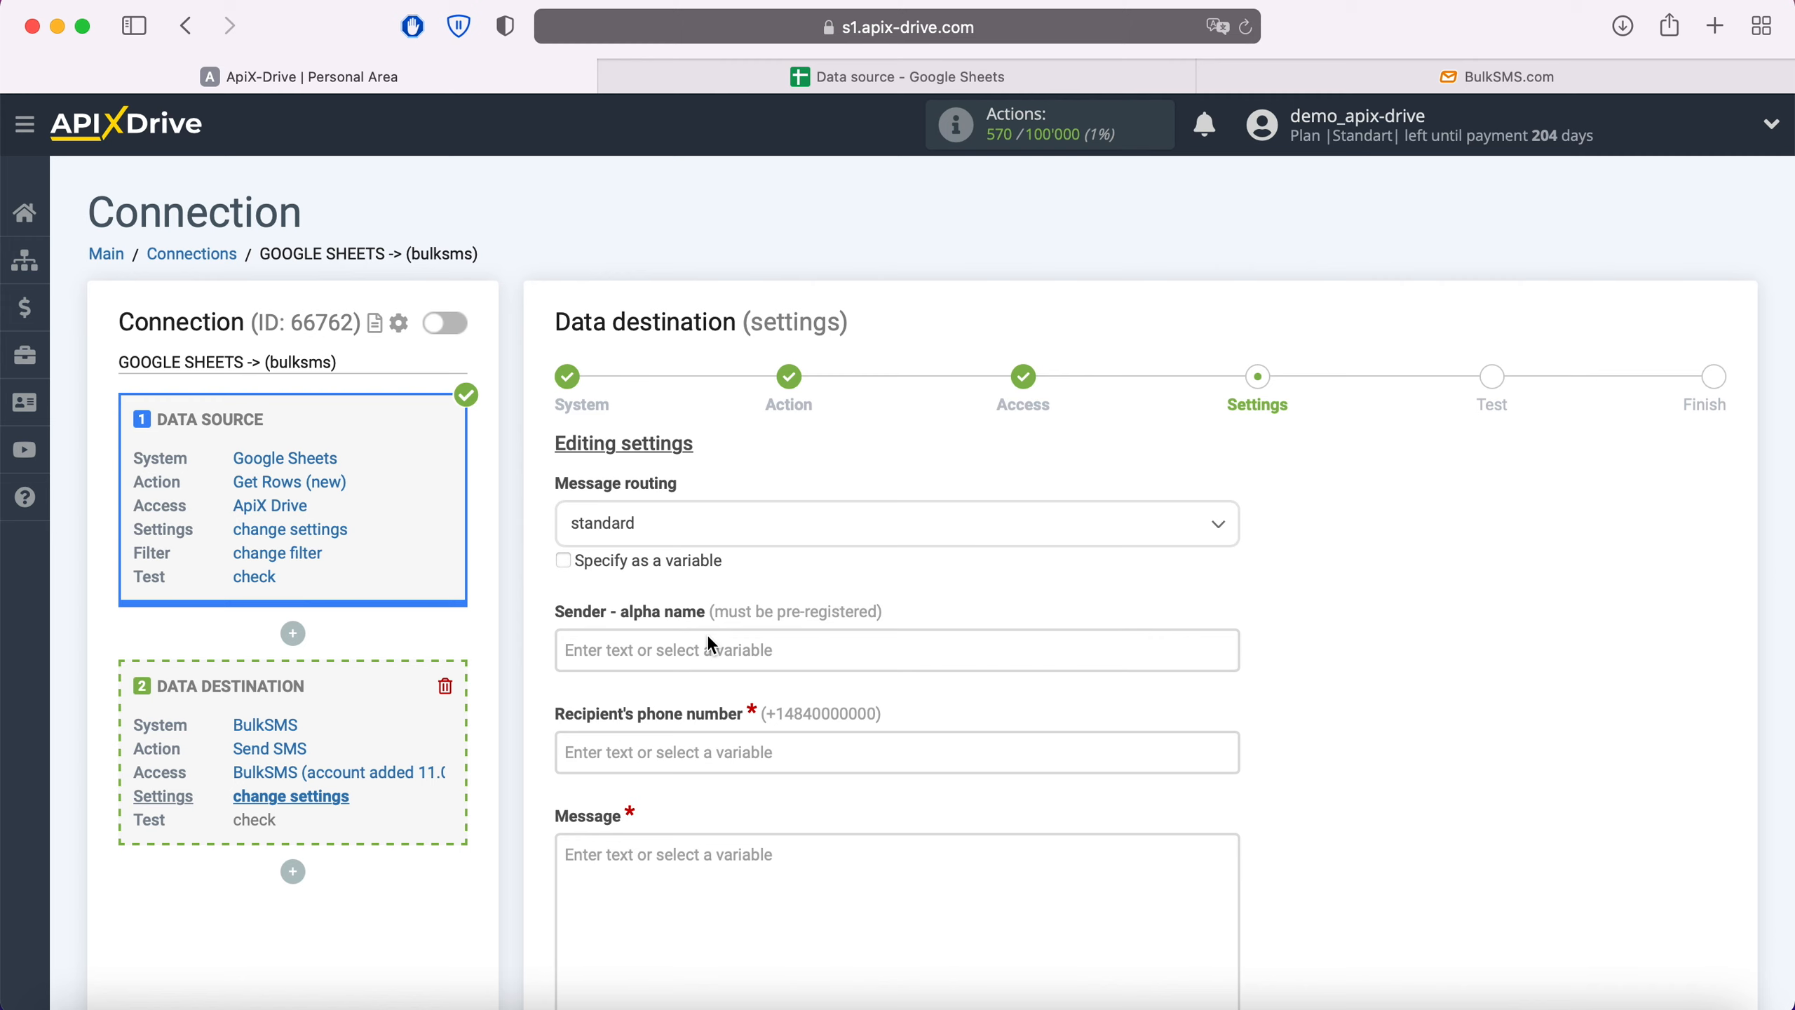
- Set the sender alpha name to 'BulkSMS'
left_click(614, 634)
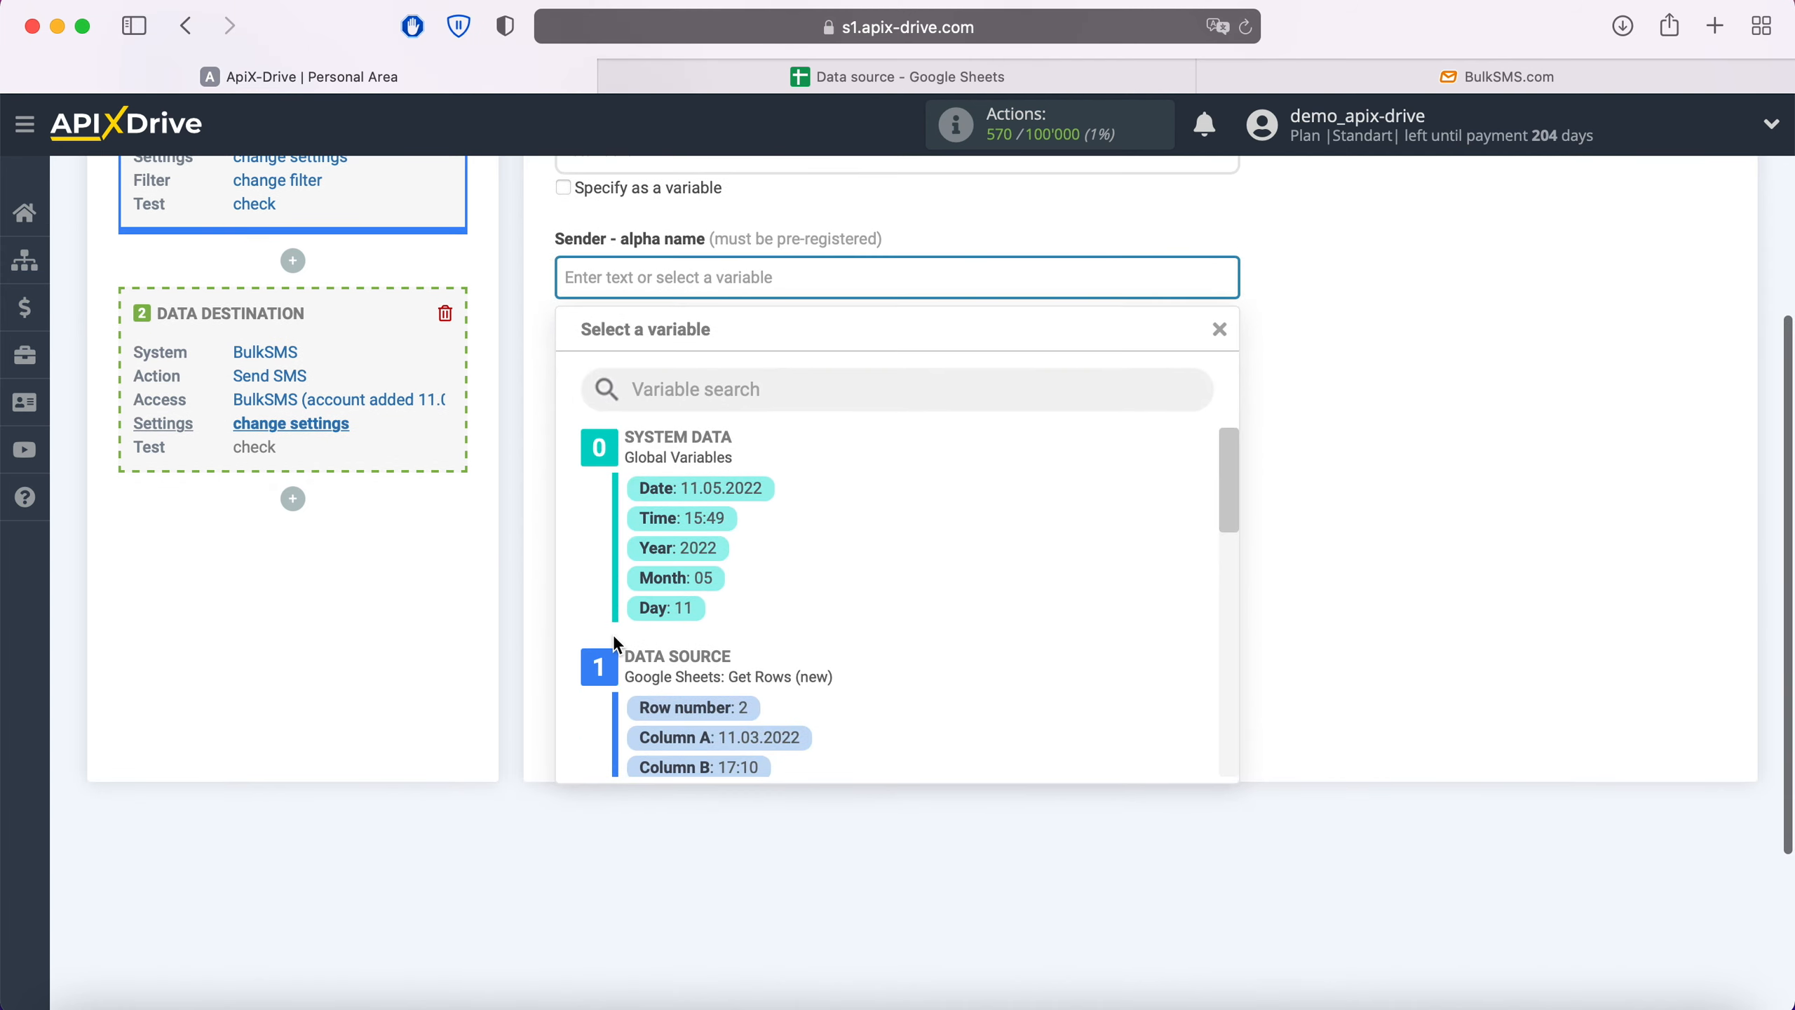
type("BulkSMS")
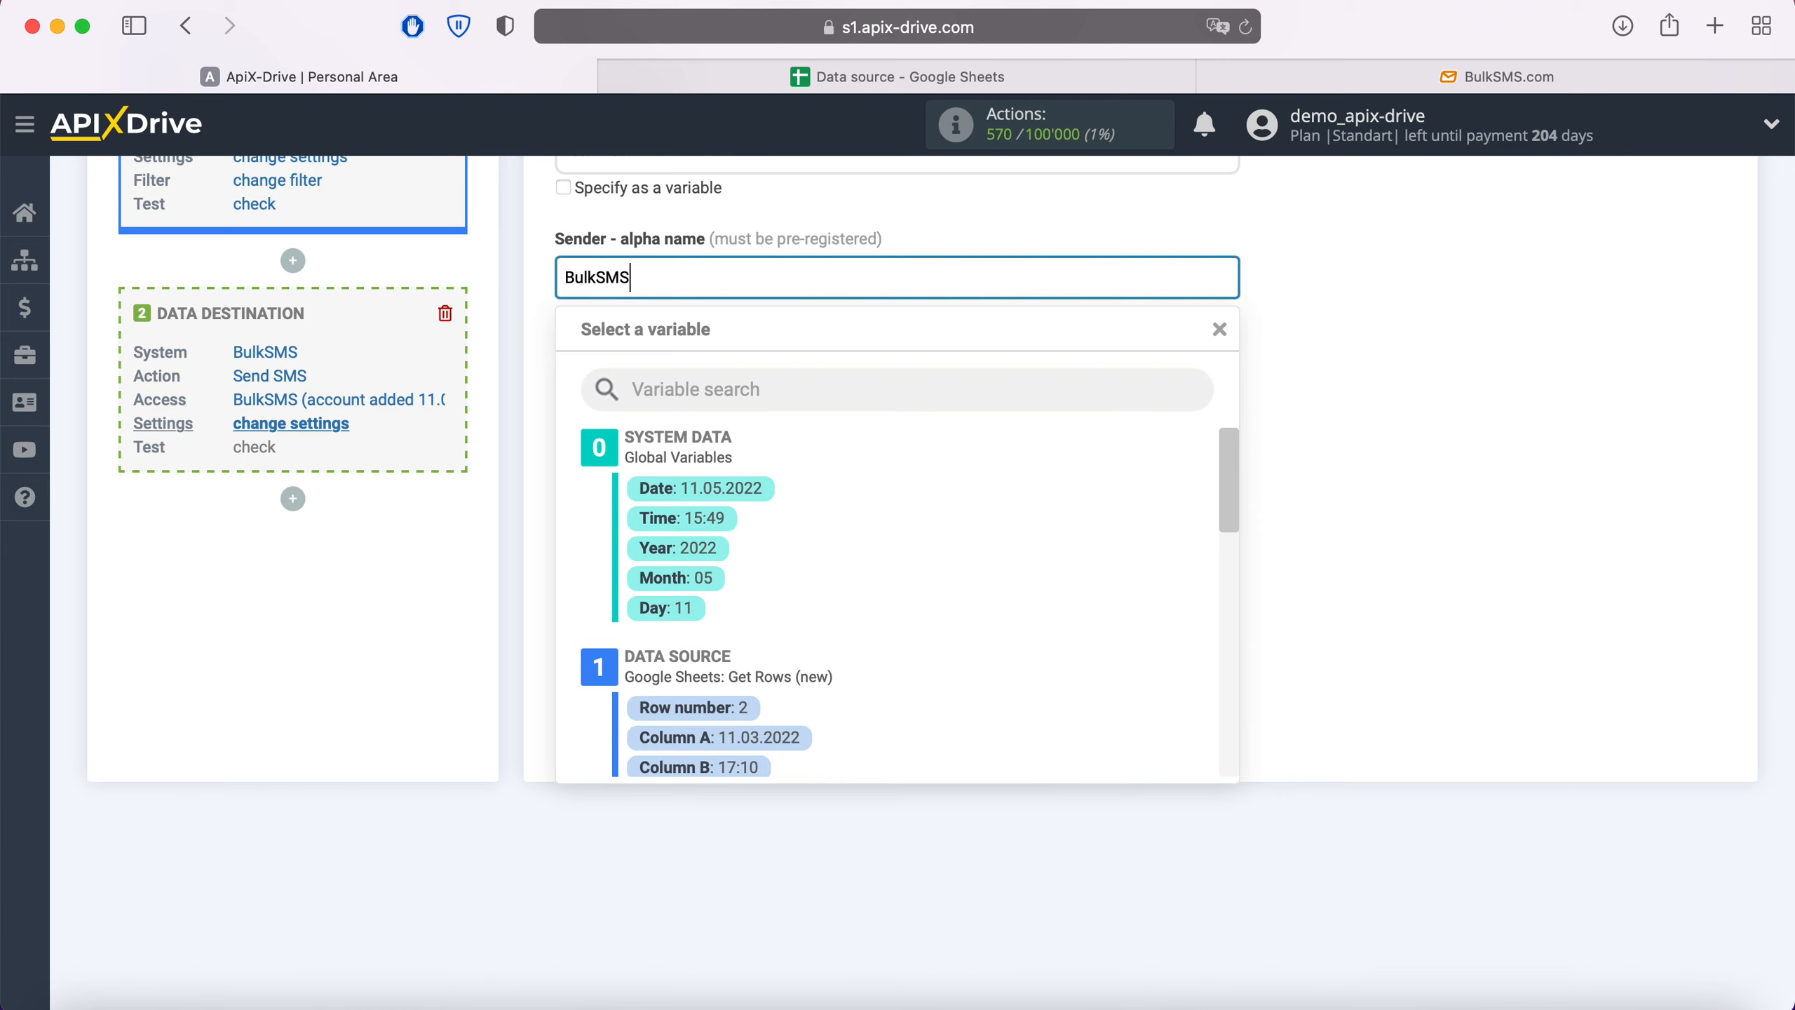
left_click(517, 594)
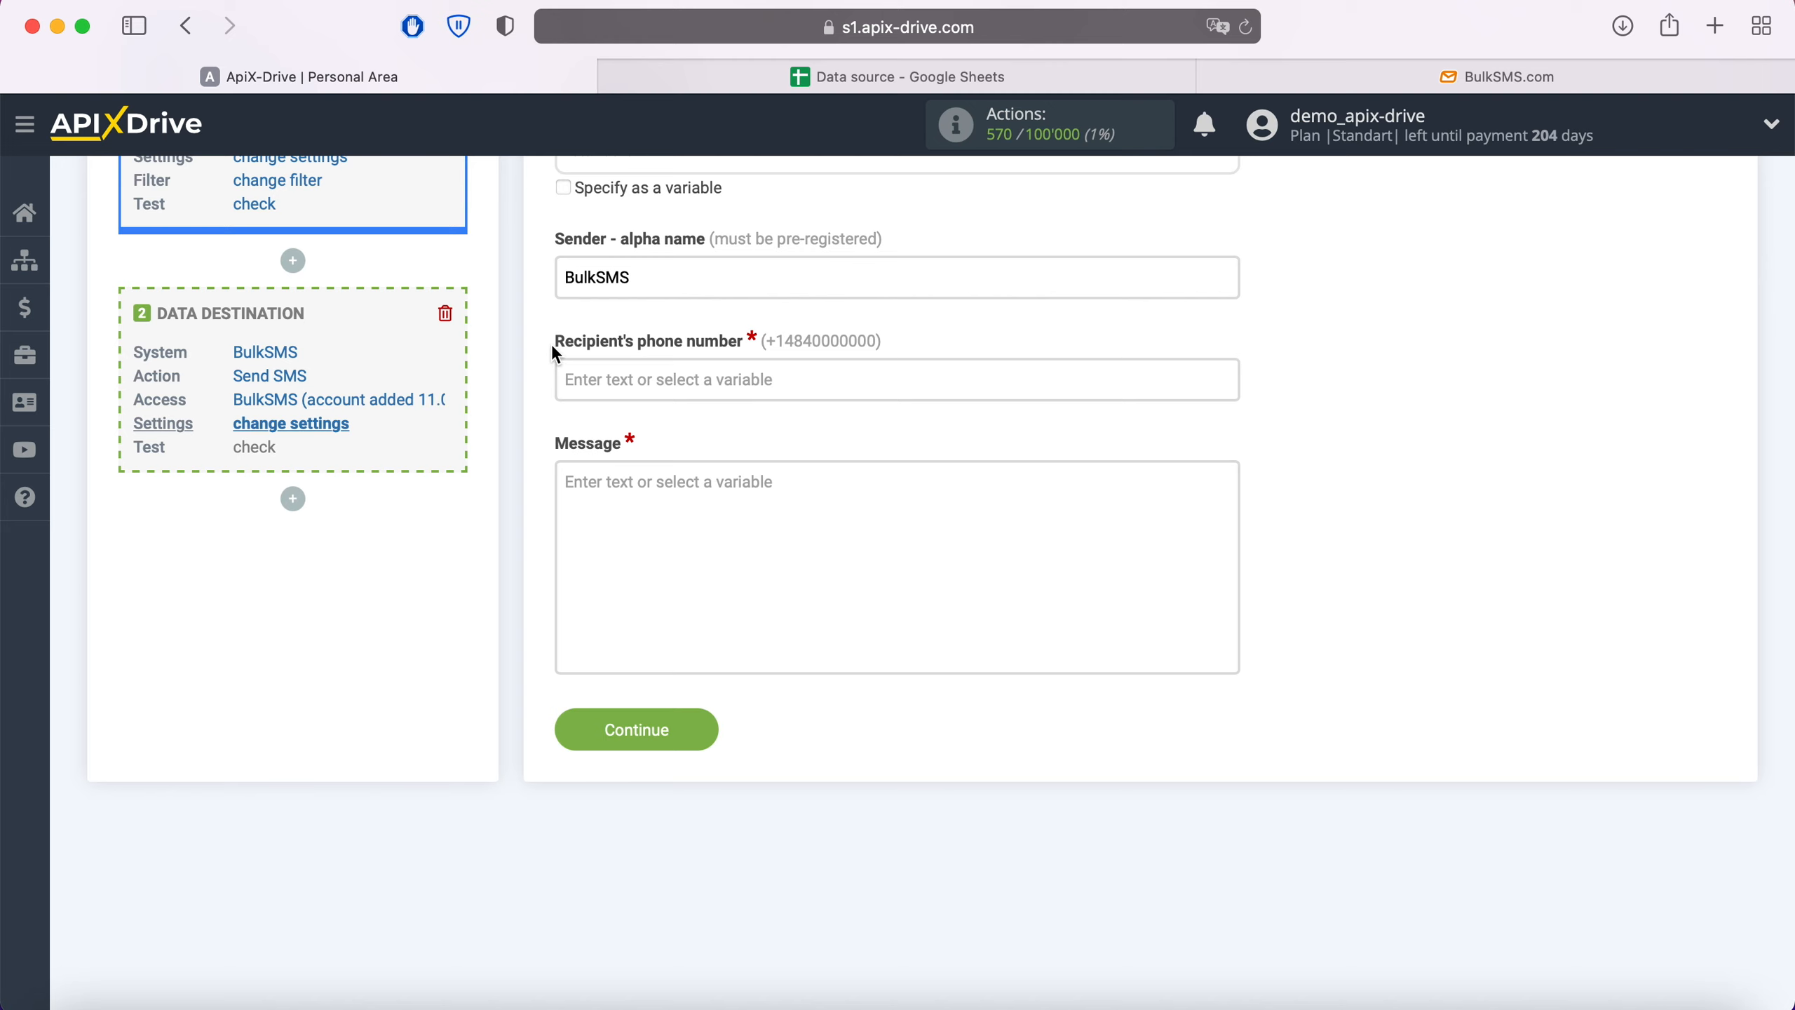
- Map the recipient's phone number to Google Sheets Column F
left_click(578, 380)
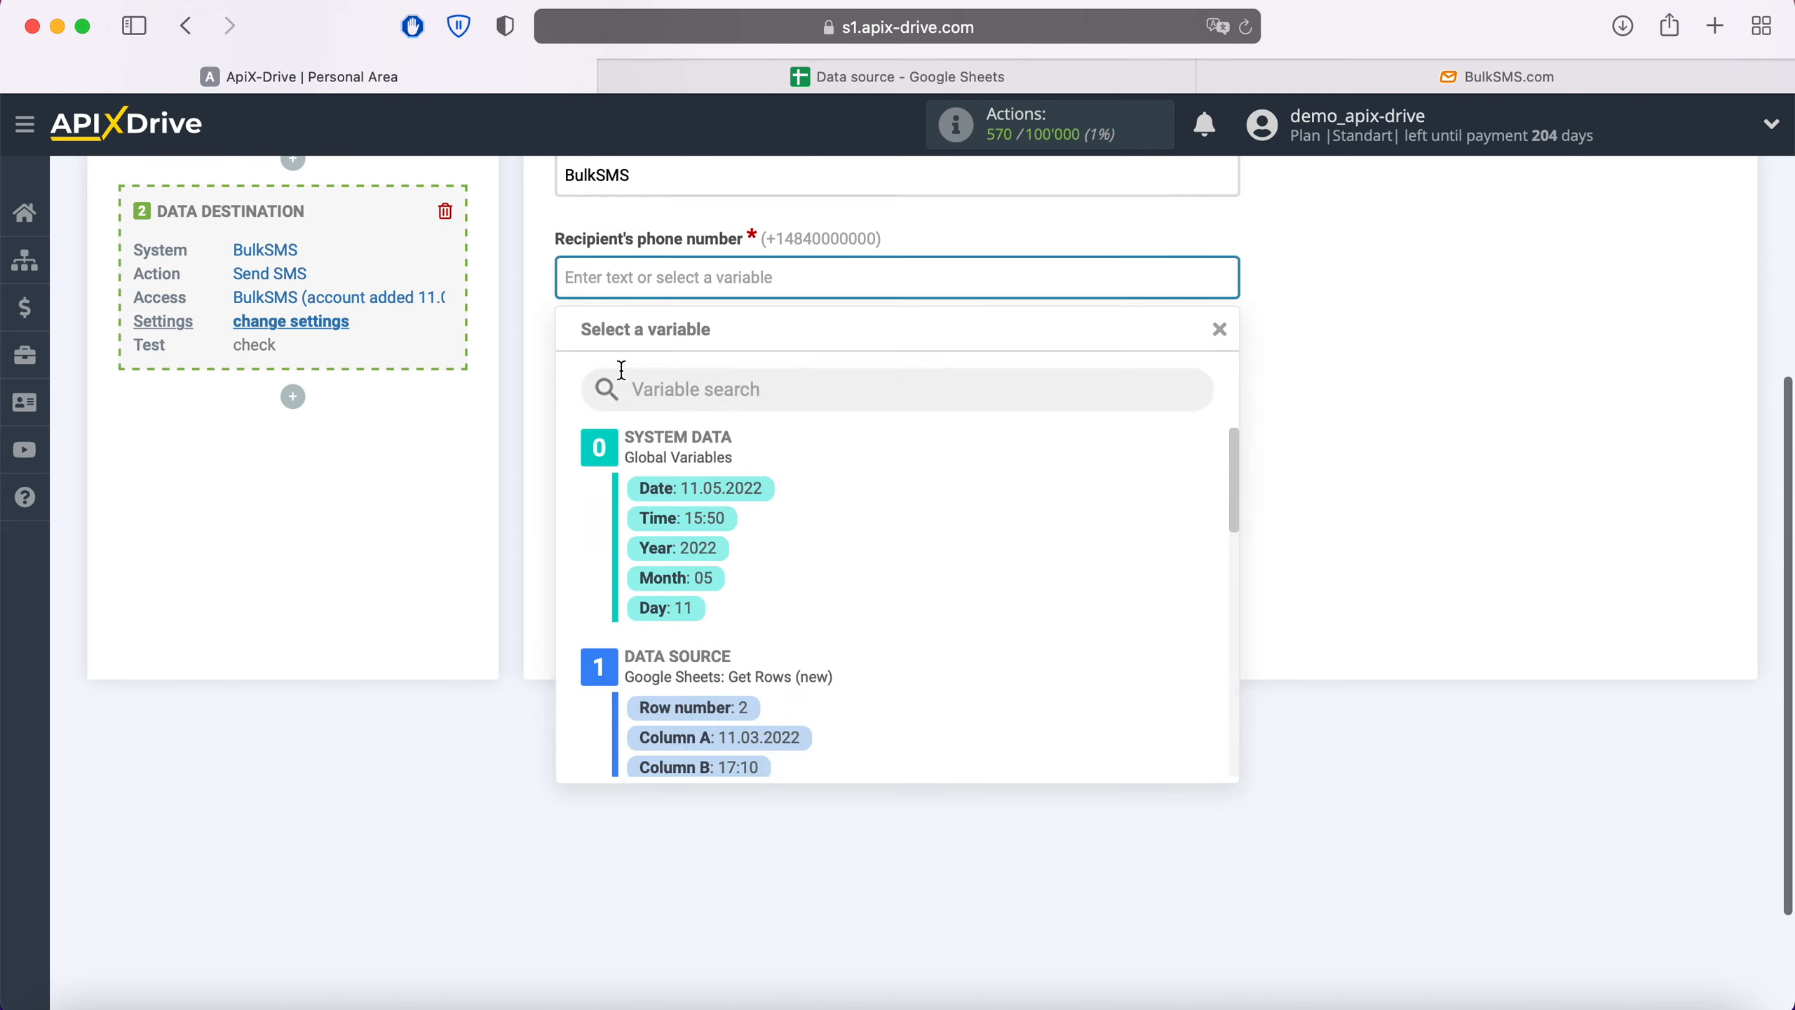
scroll(1006, 593, "down", 5)
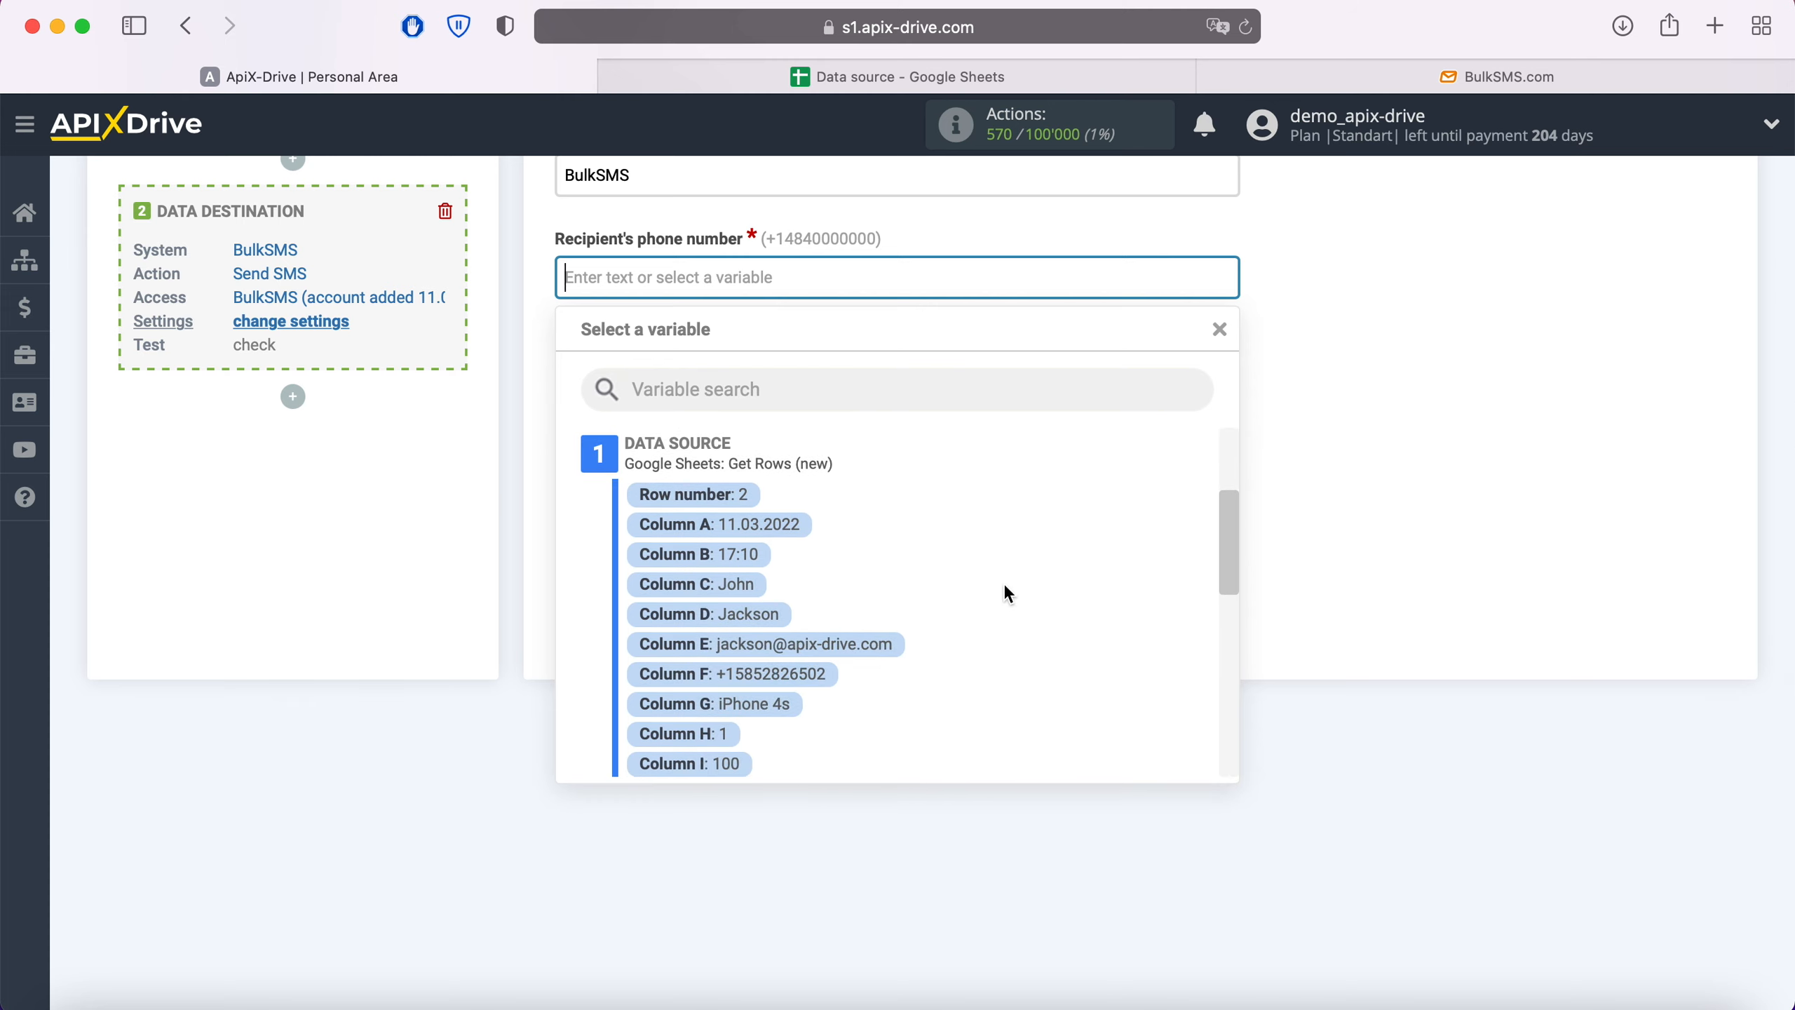
left_click(813, 663)
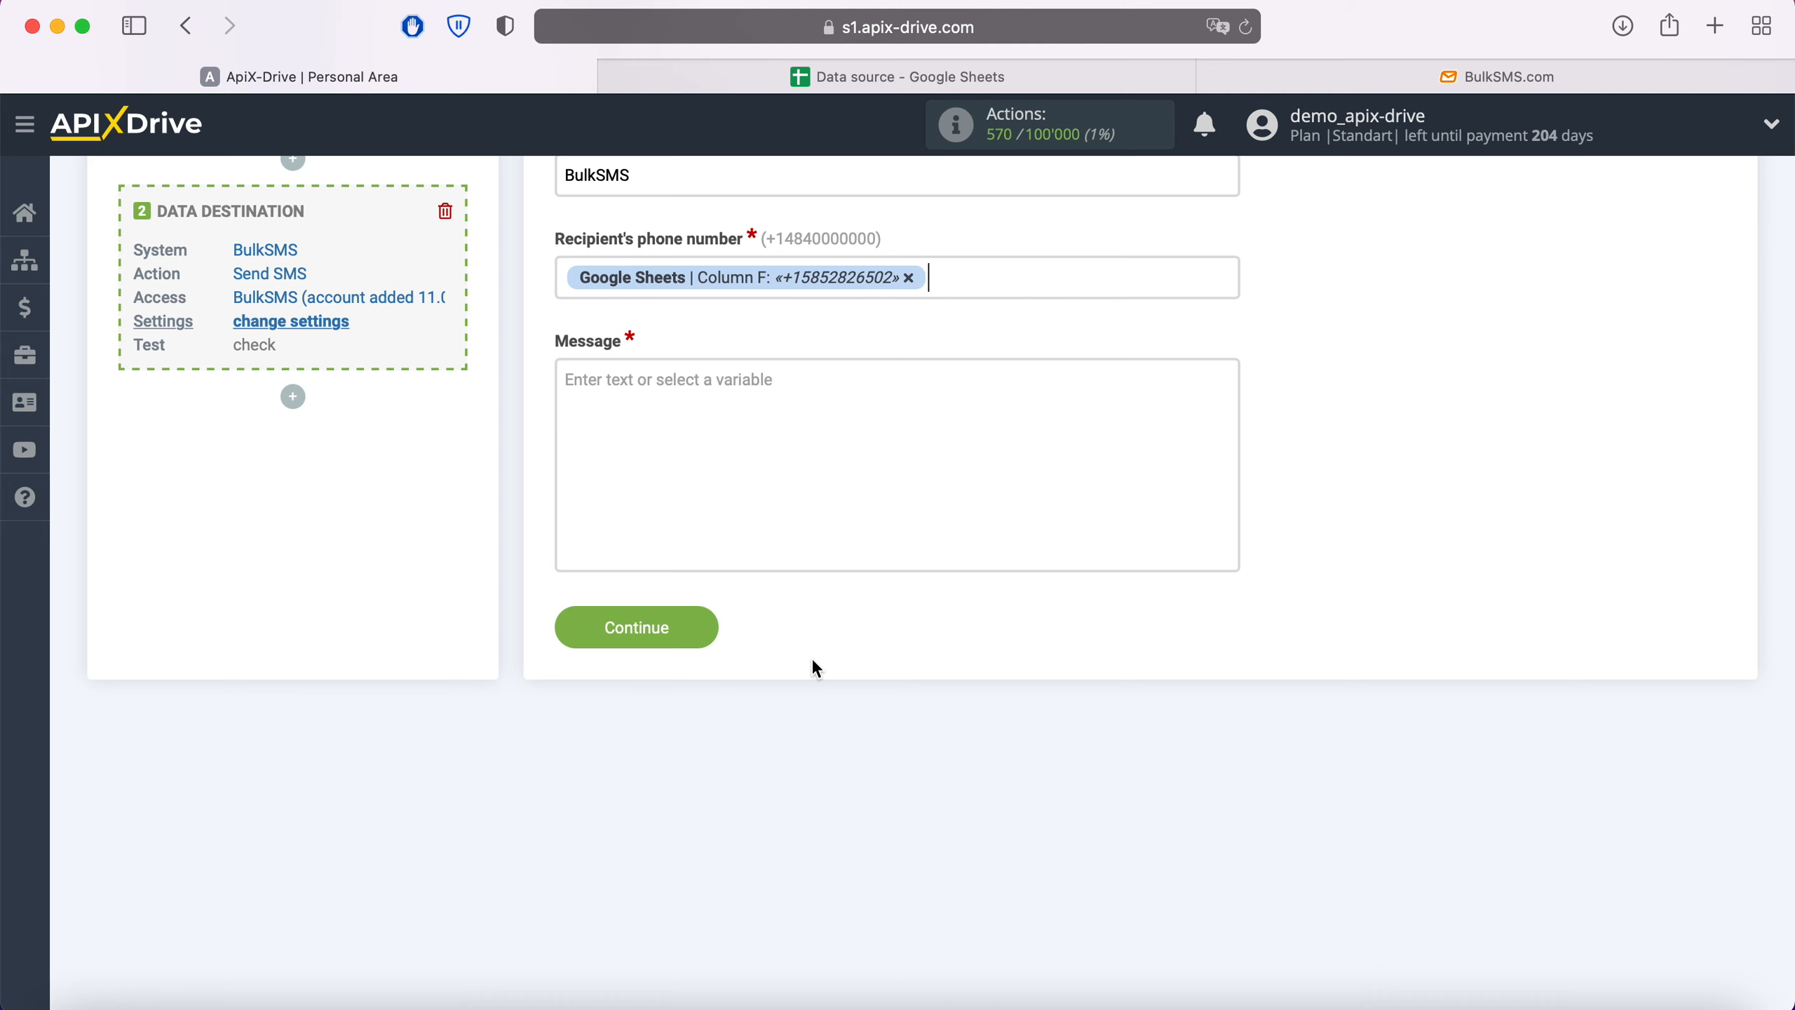
- Compose the message 'Hi,' + Column C + '!' + Column K and save the settings
left_click(661, 385)
scroll(664, 392, "down", 3)
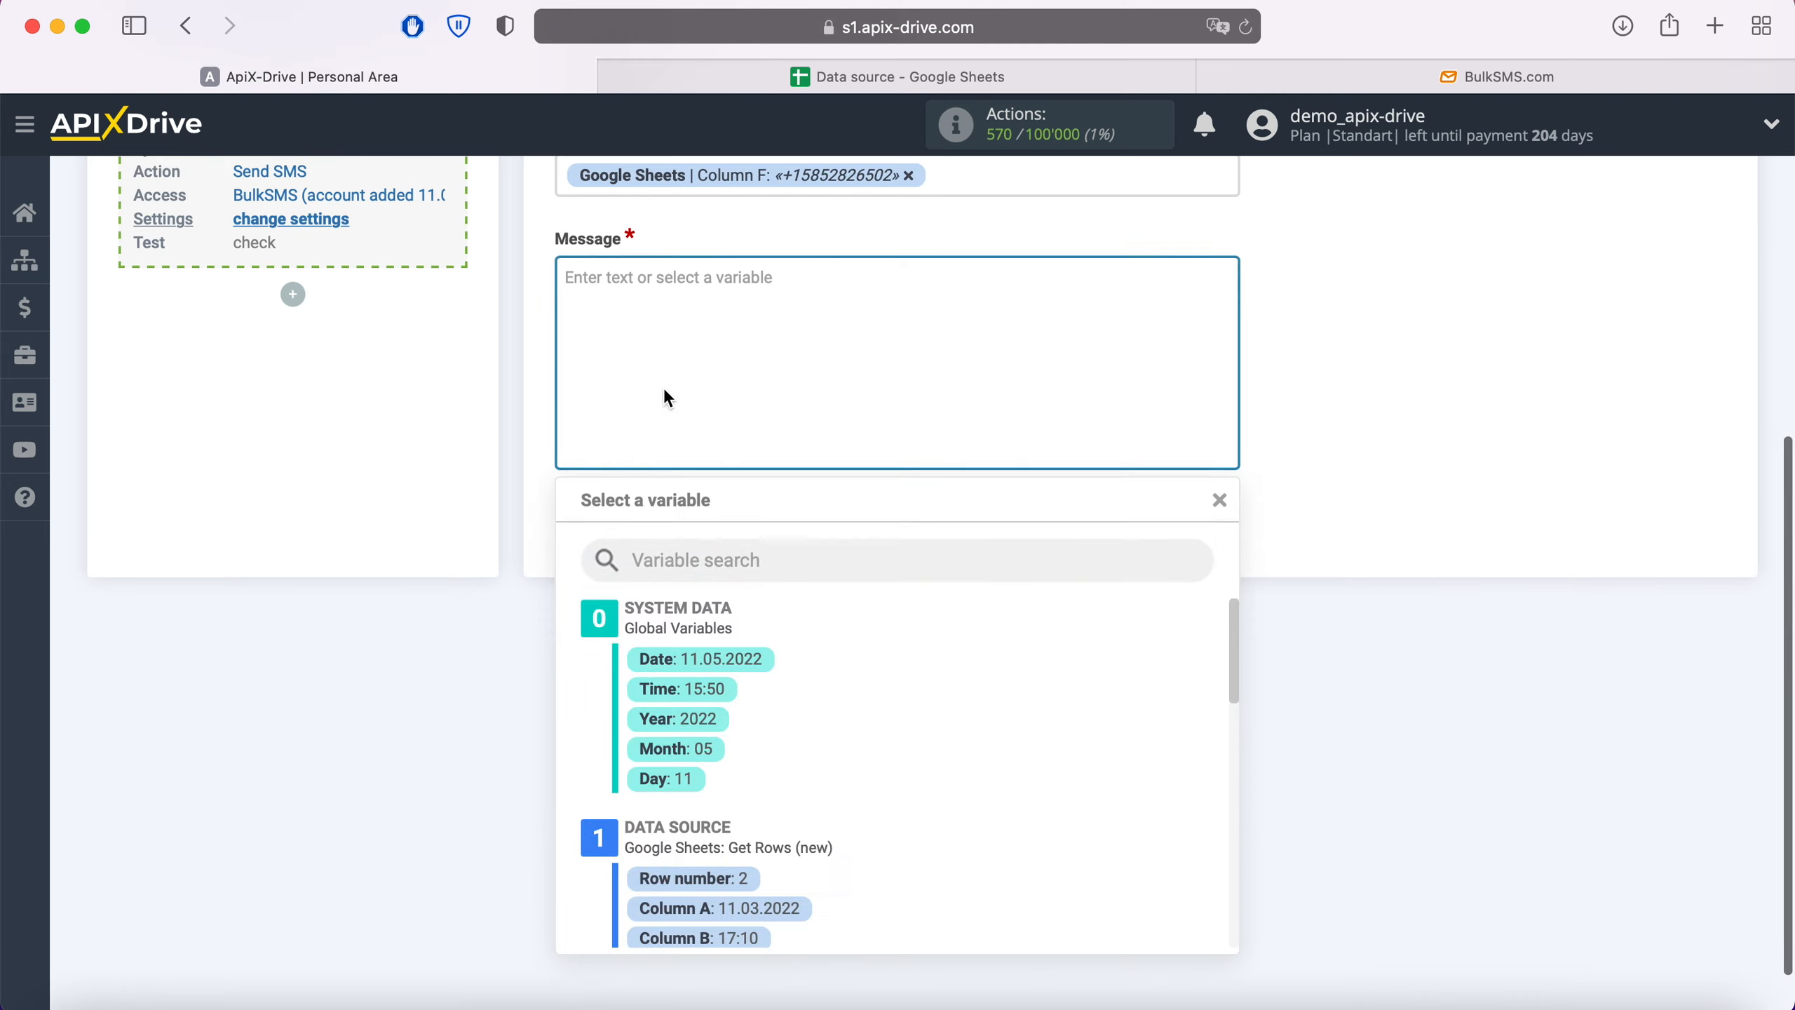
type("Hi,")
scroll(987, 764, "down", 3)
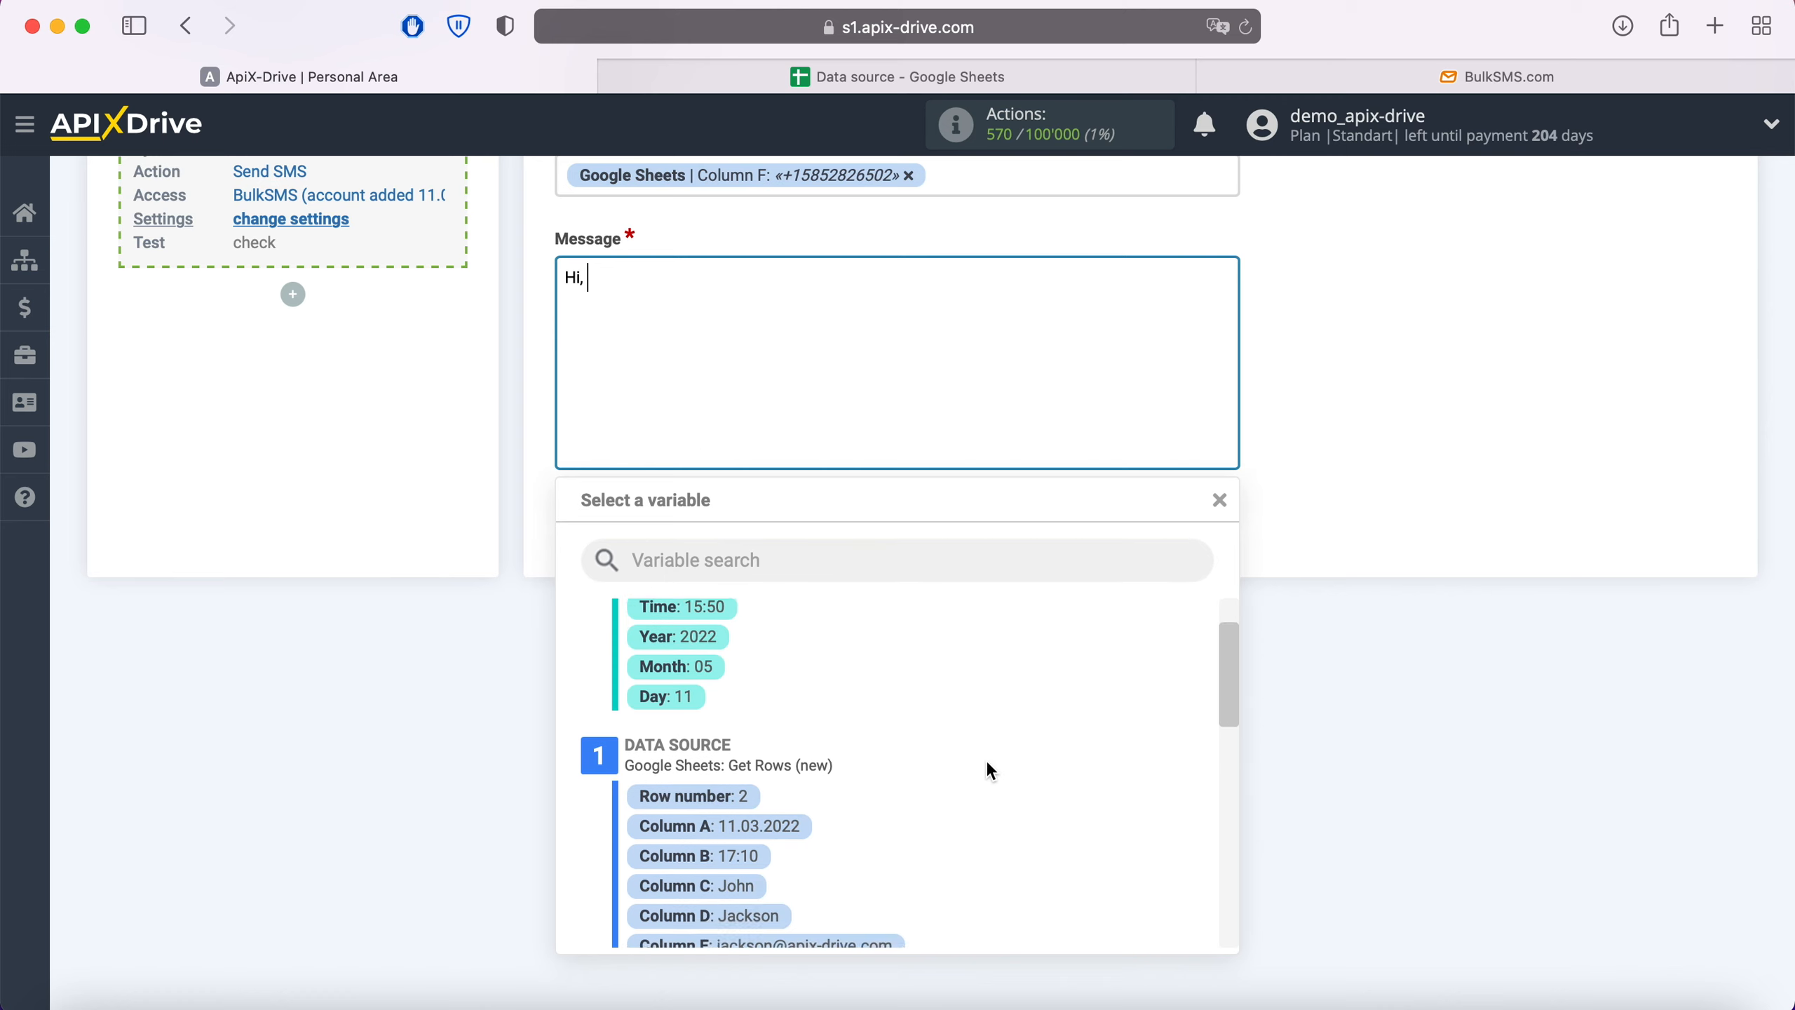
type("!")
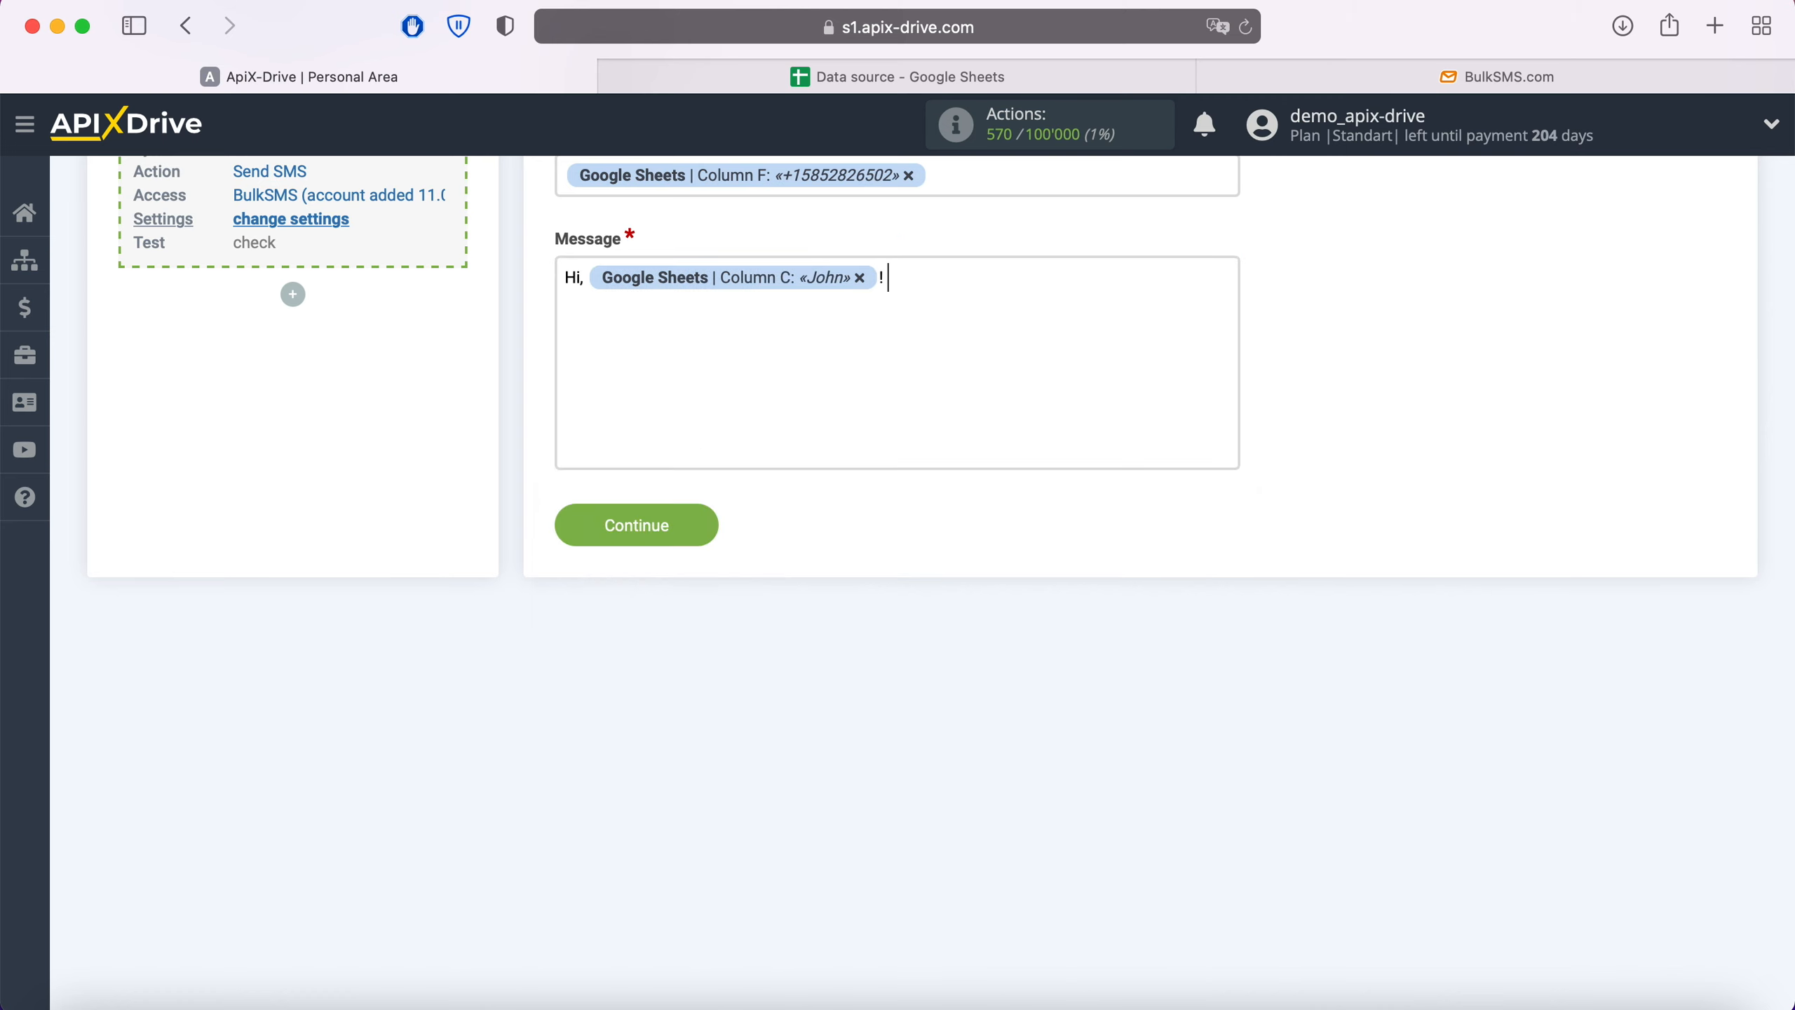
left_click(937, 284)
scroll(951, 761, "down", 5)
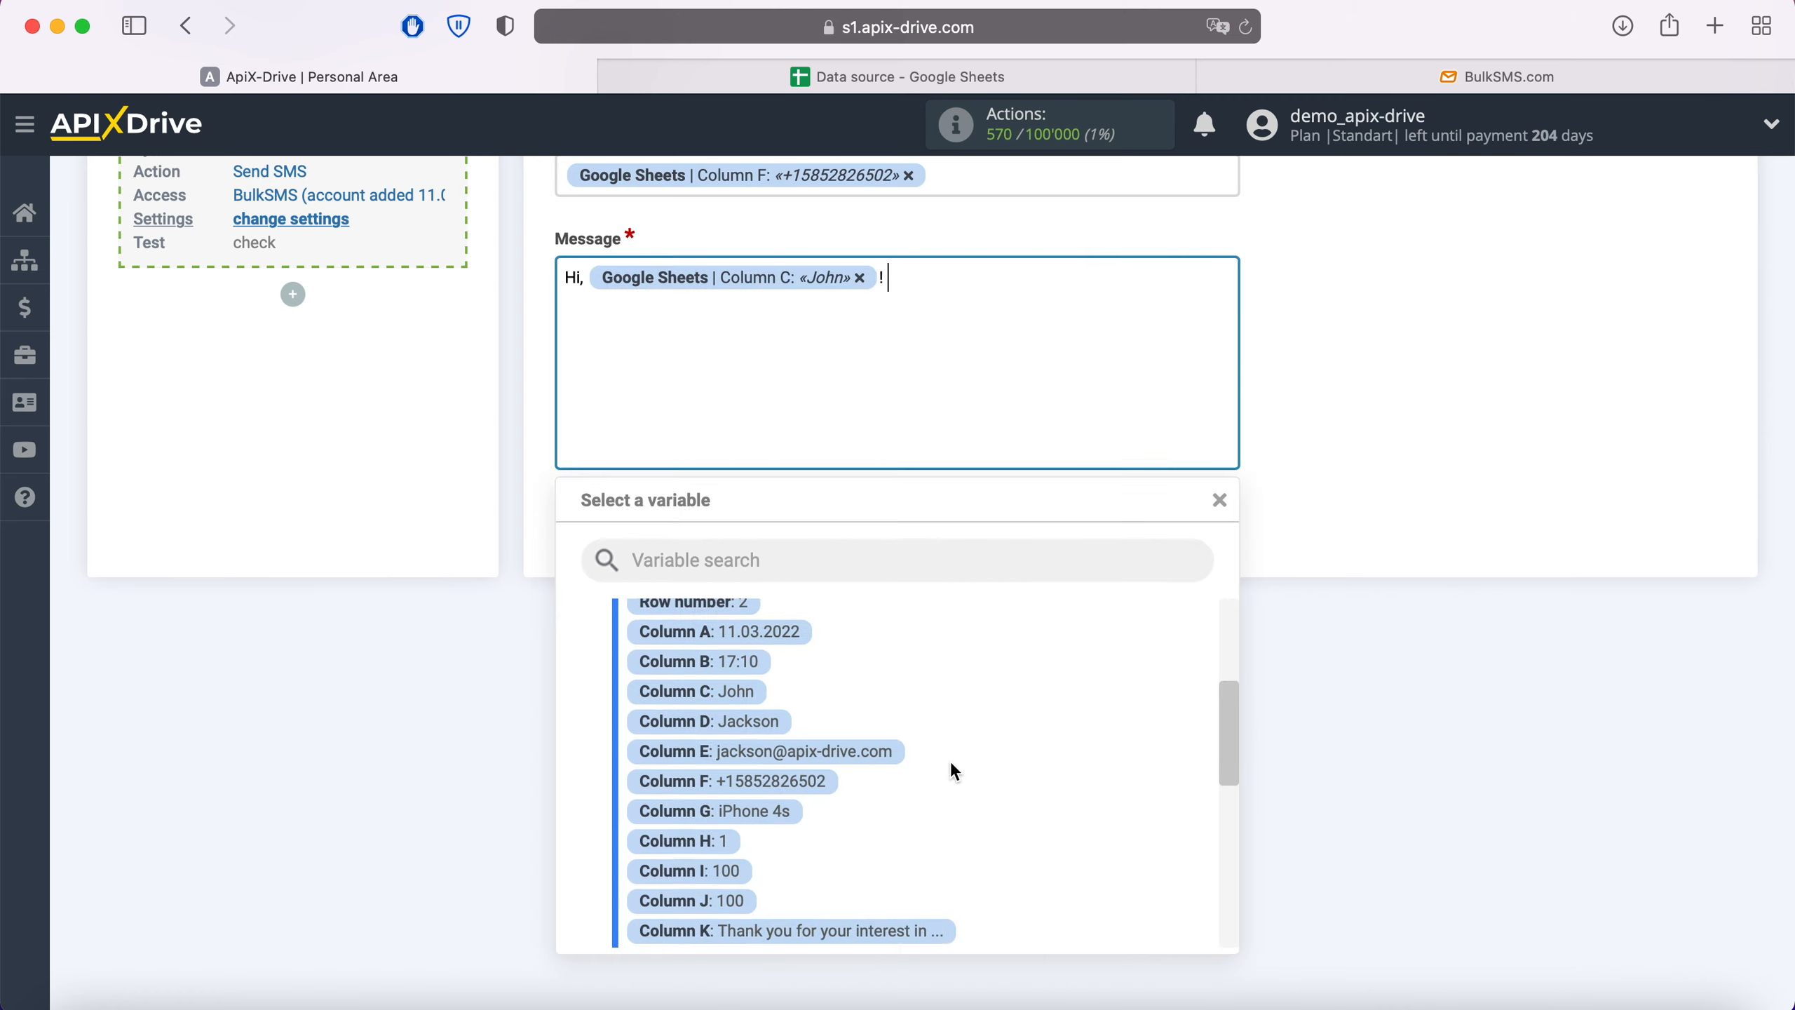
left_click(872, 866)
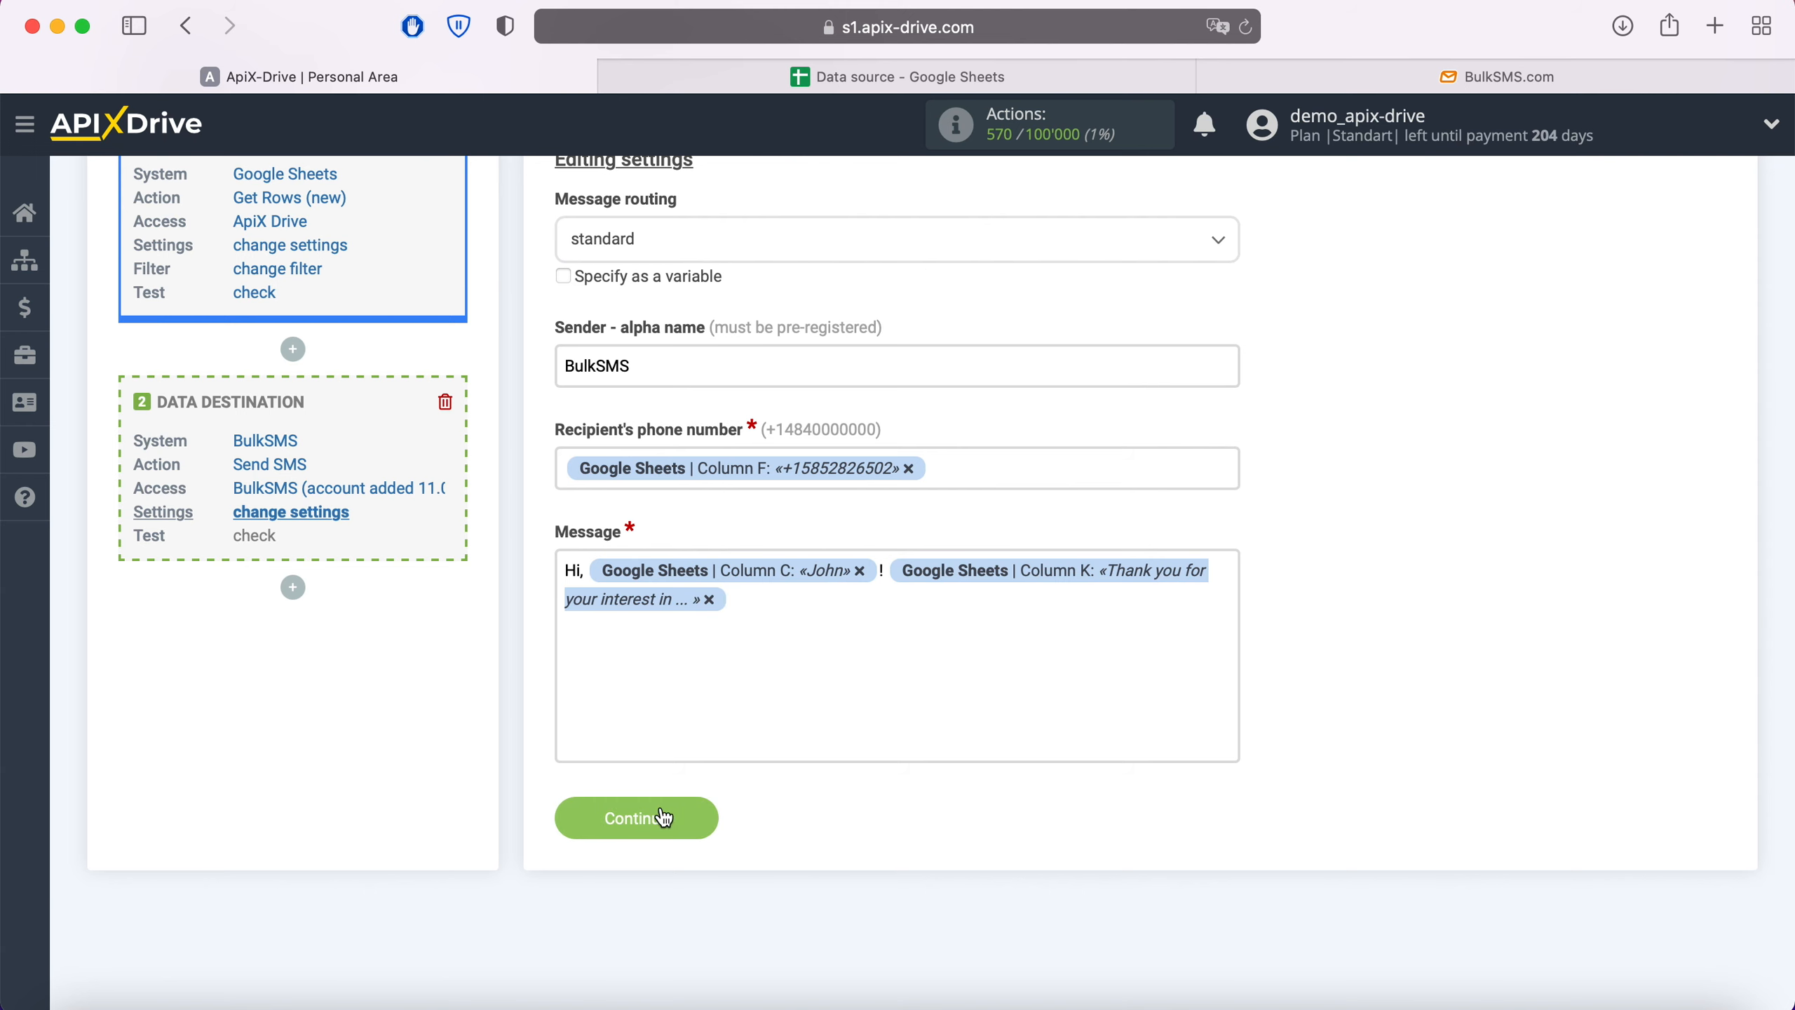
left_click(691, 812)
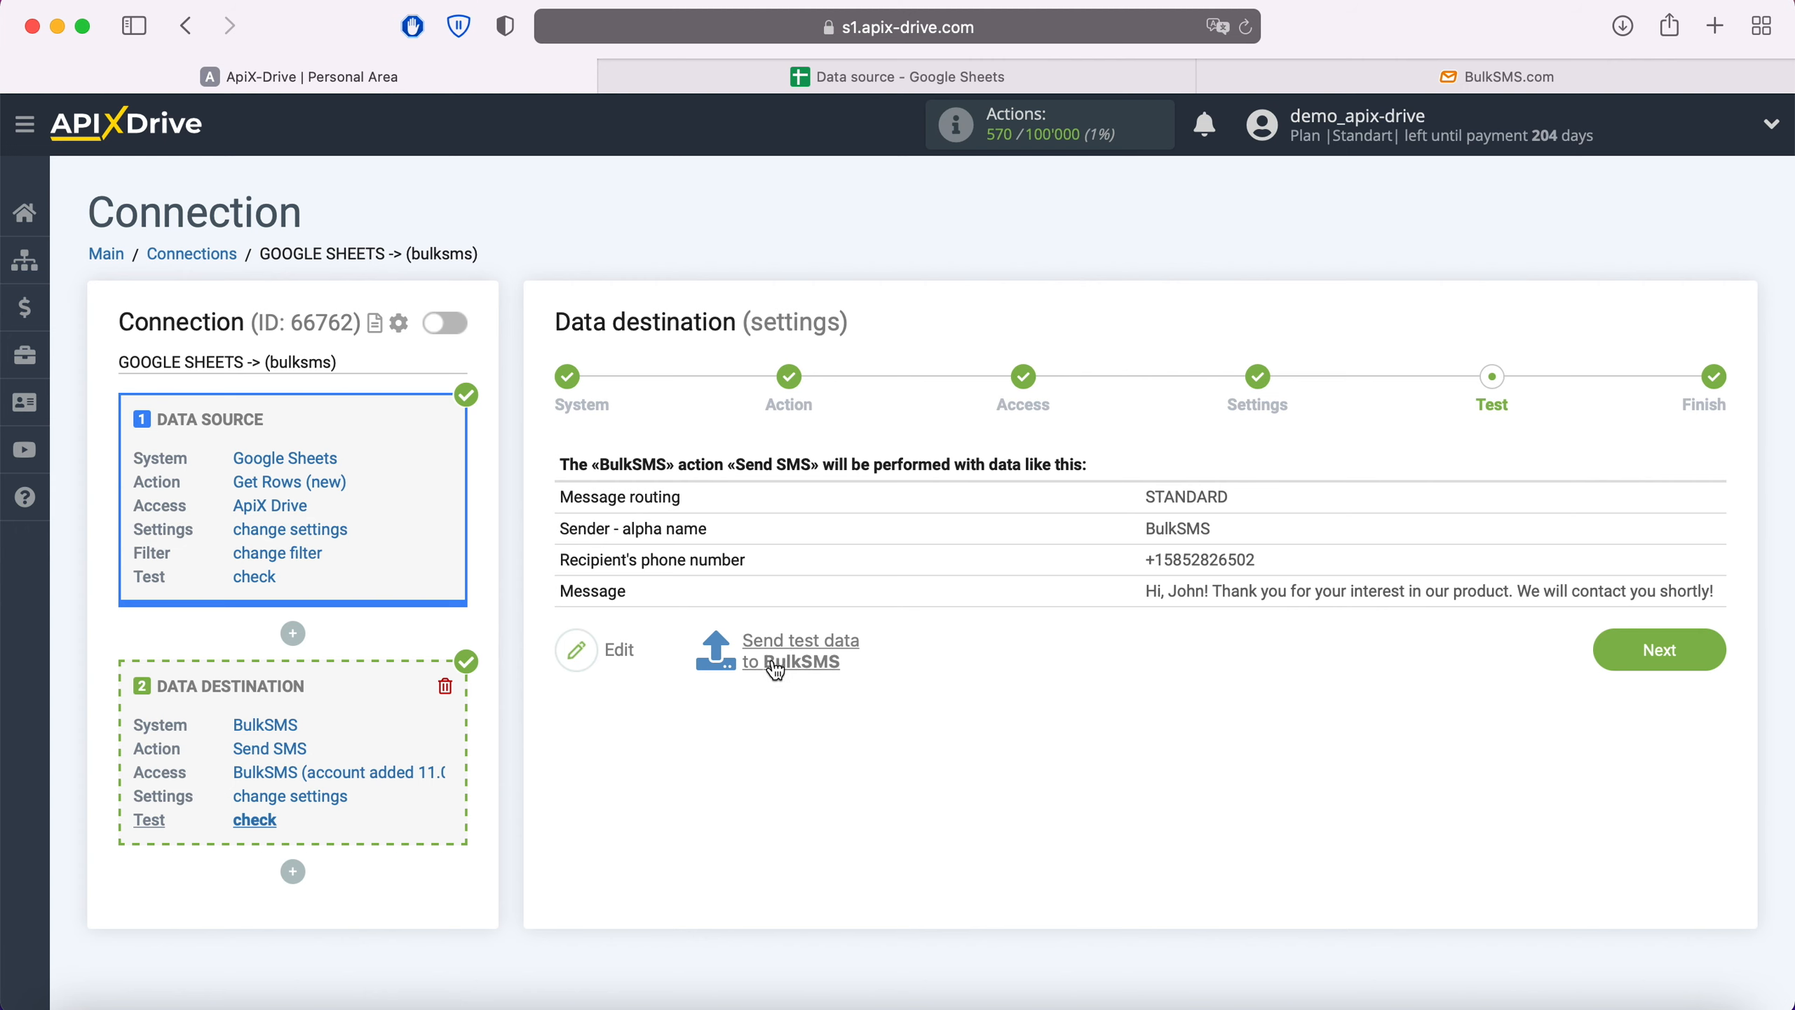
- Send the test SMS to BulkSMS, then switch to the BulkSMS.com tab
left_click(805, 649)
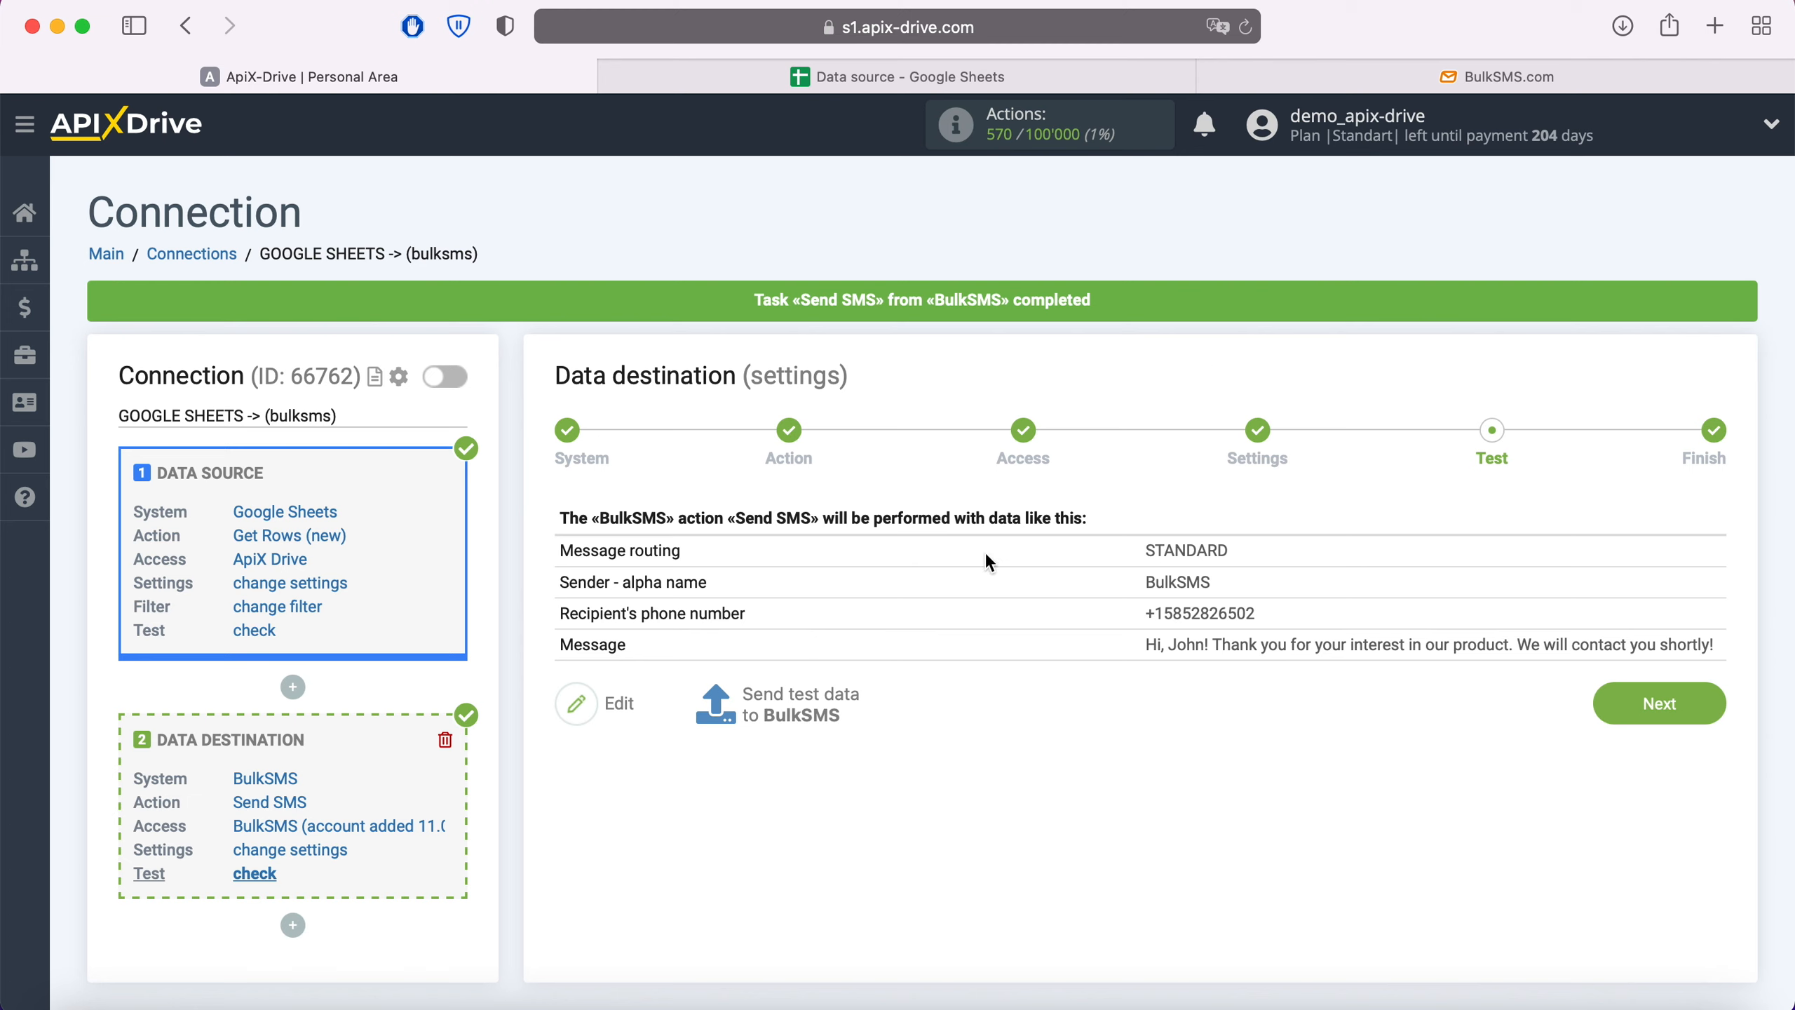
left_click(1322, 78)
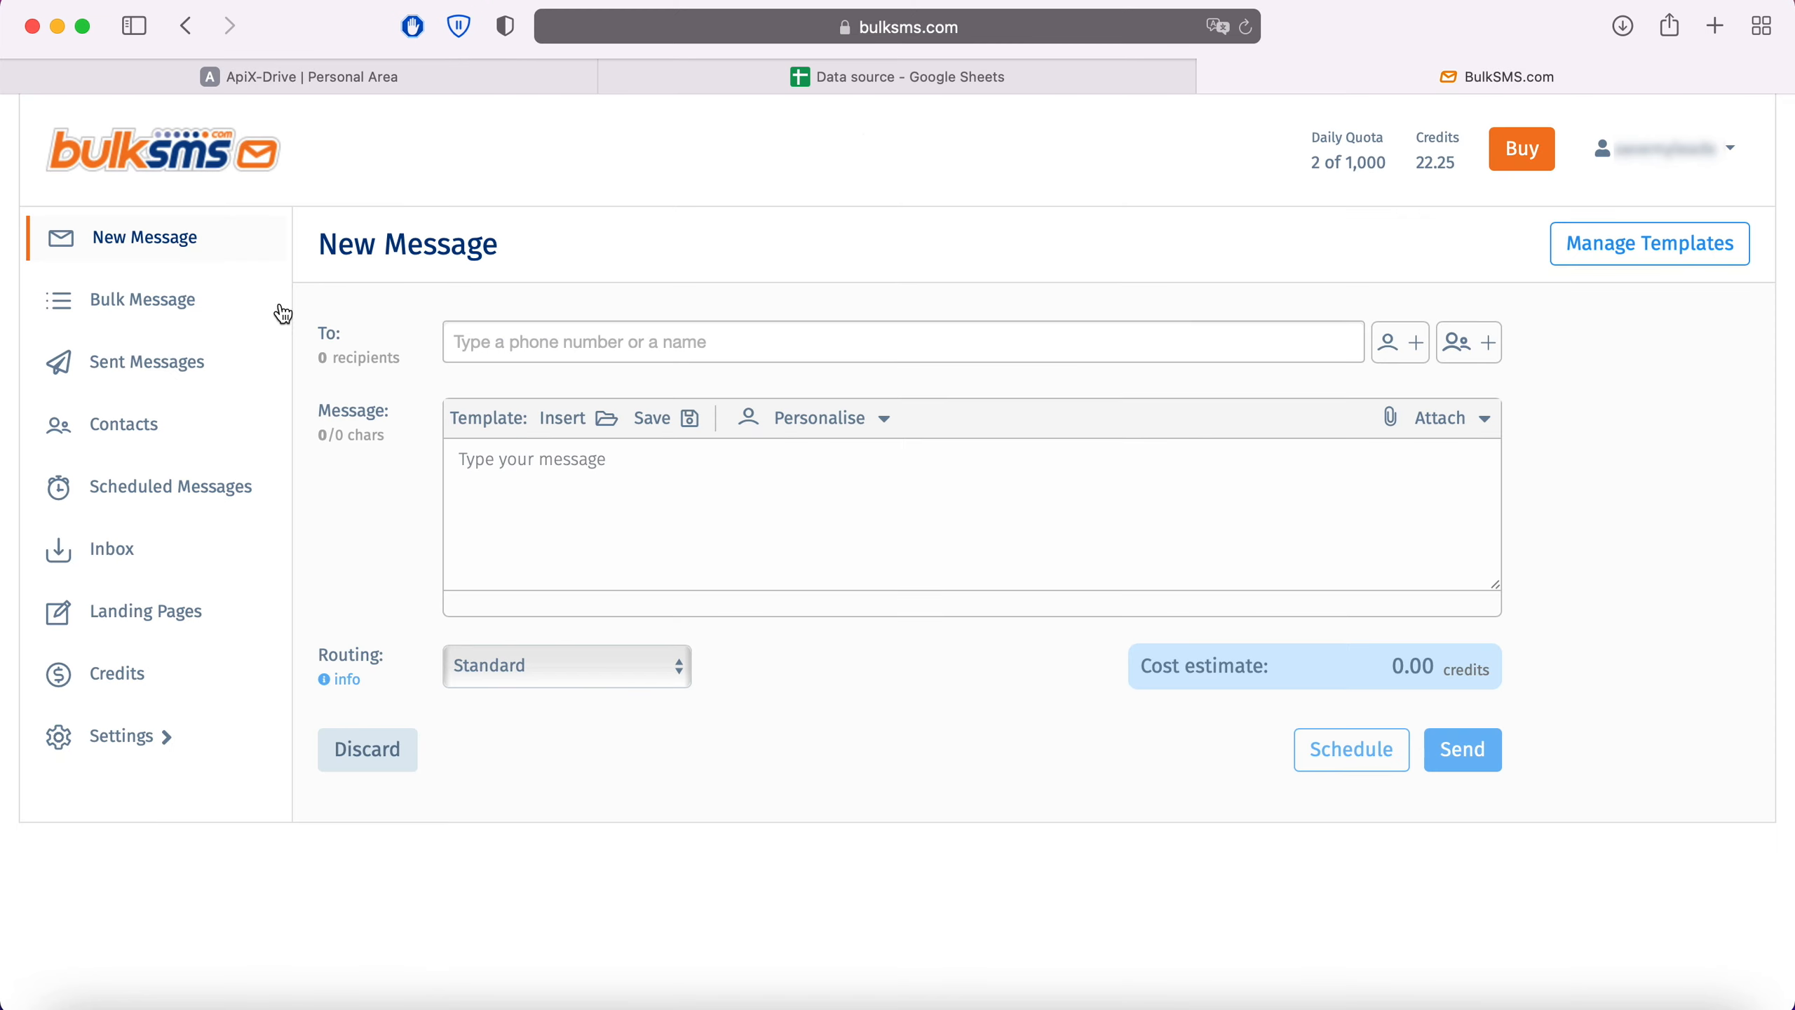
- Verify the personalized test SMS in BulkSMS Sent Messages, then proceed to Finish in ApiX-Drive
left_click(167, 363)
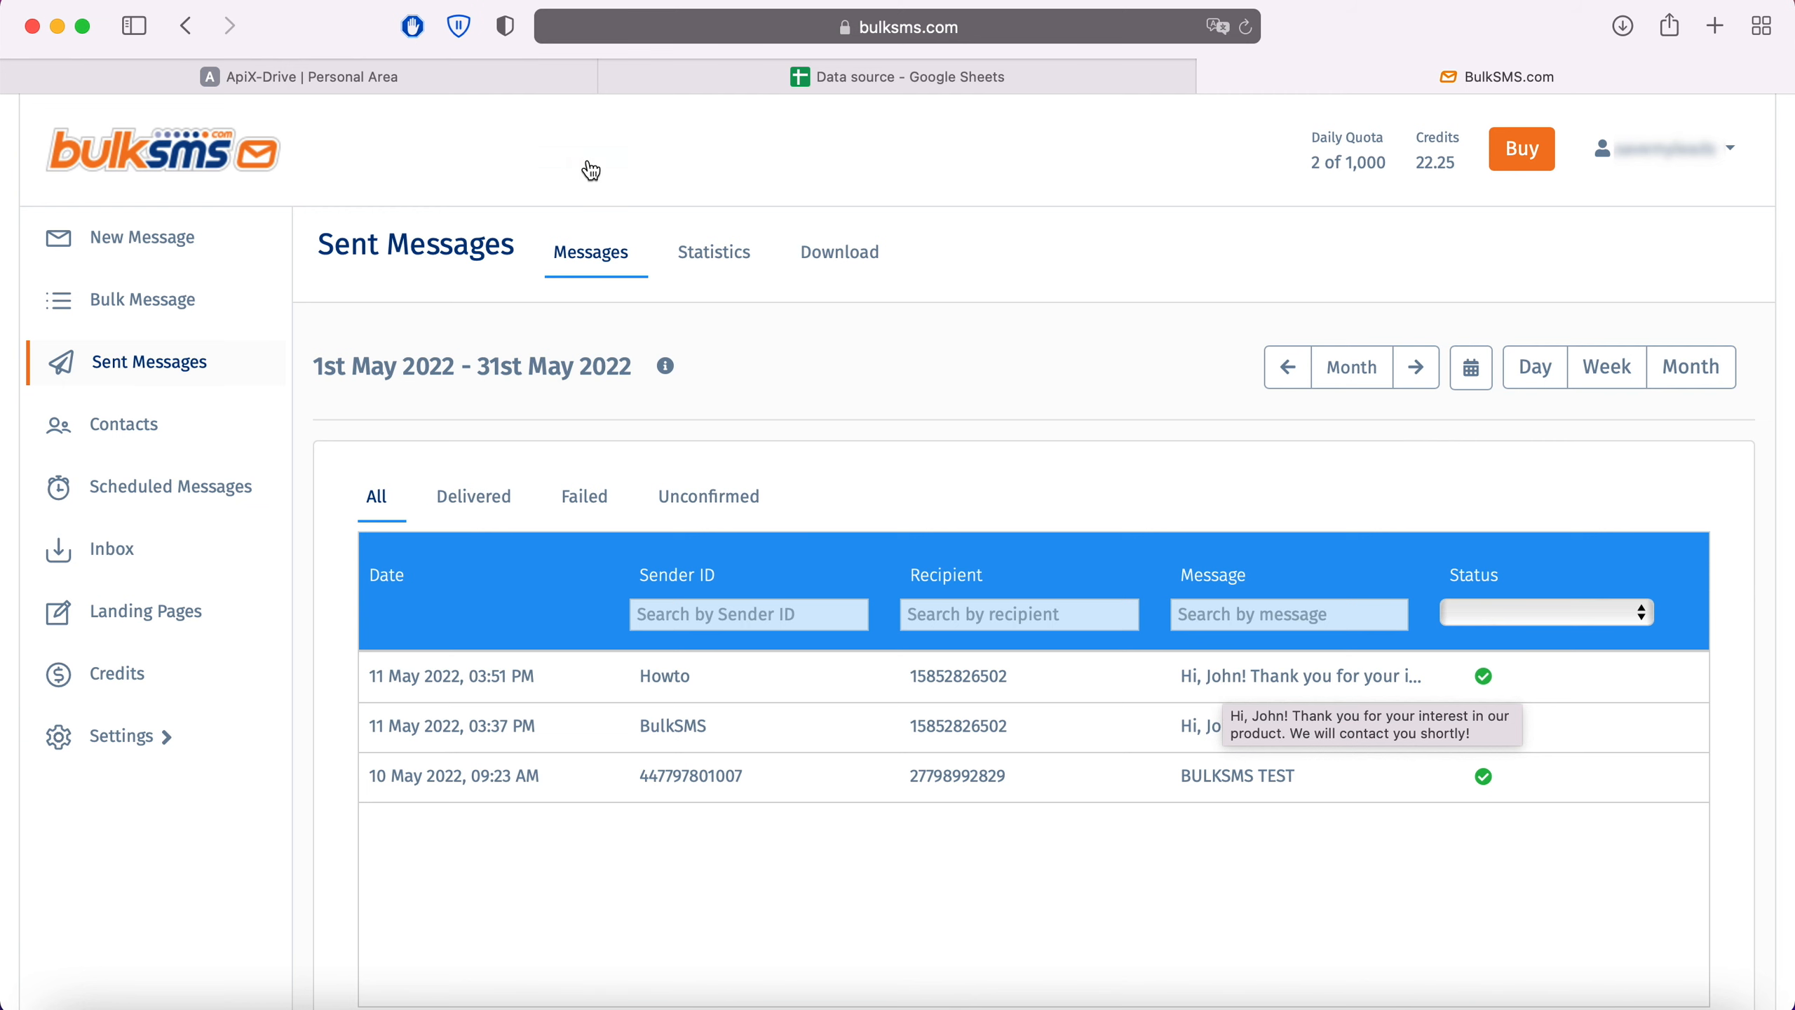
left_click(454, 85)
left_click(1691, 695)
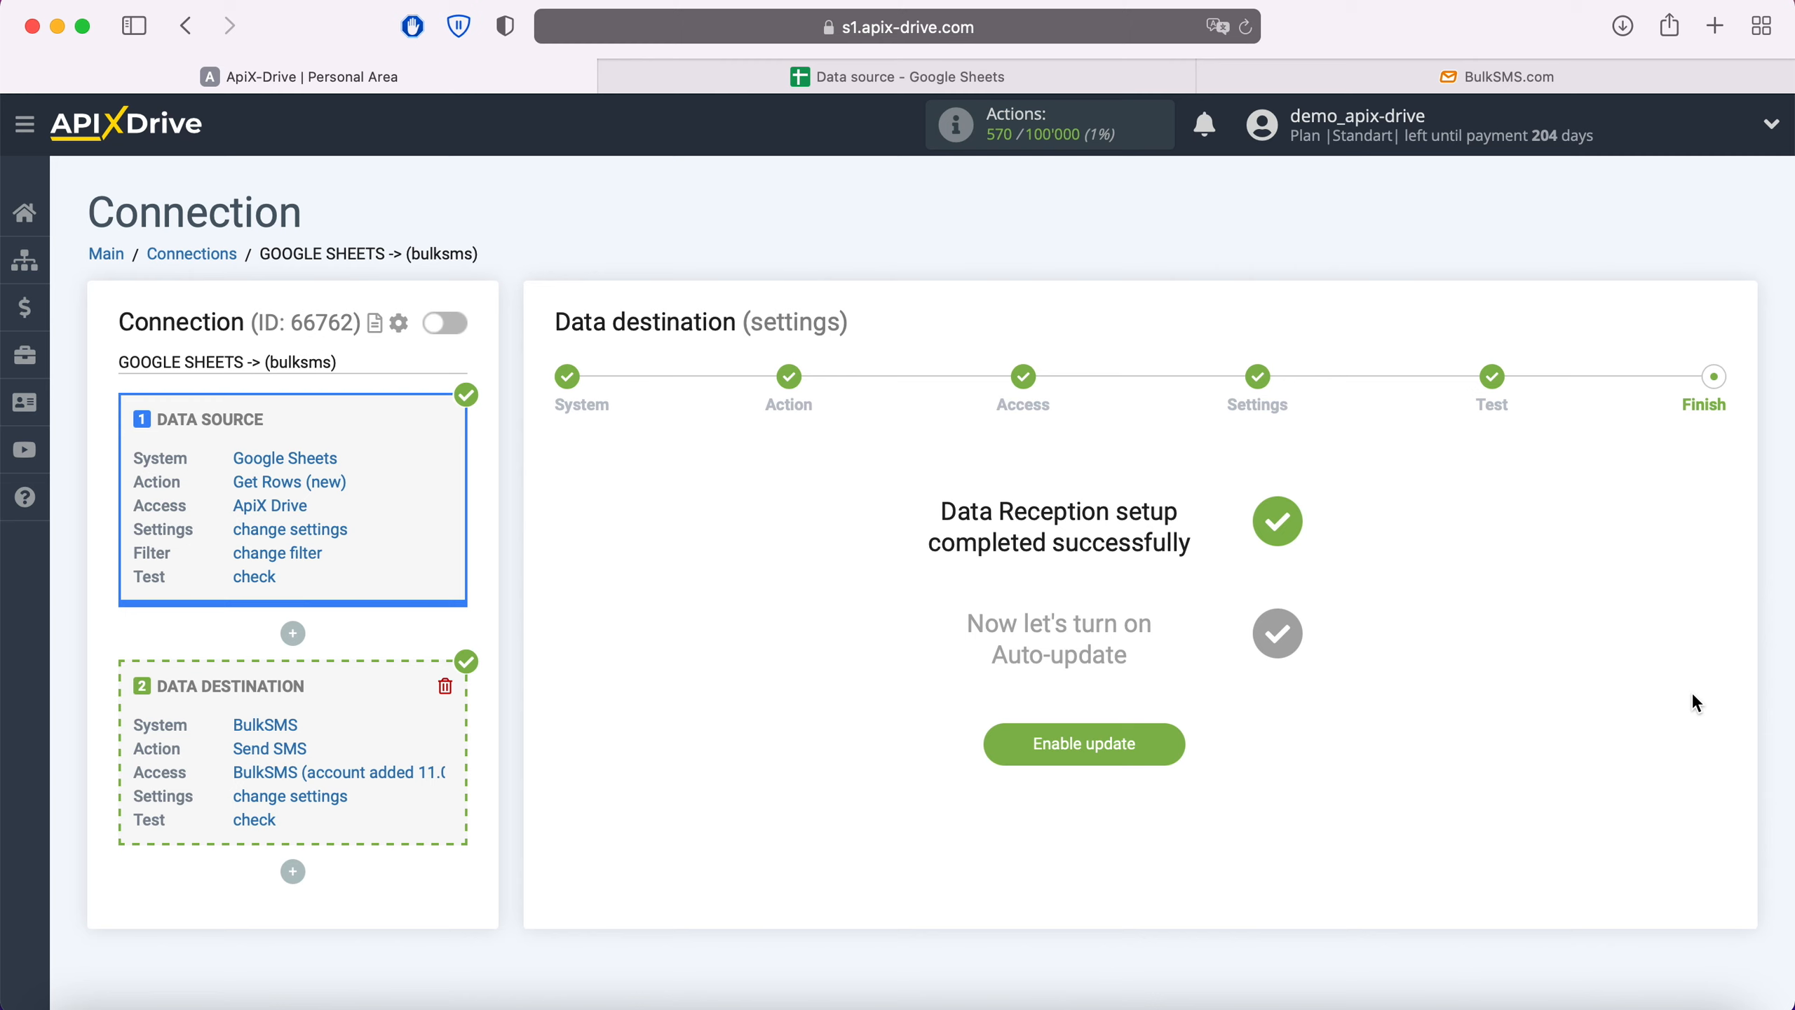
- Enable auto-update for the GOOGLE SHEETS -> (bulksms) connection and save a 5-minute update interval
left_click(1164, 743)
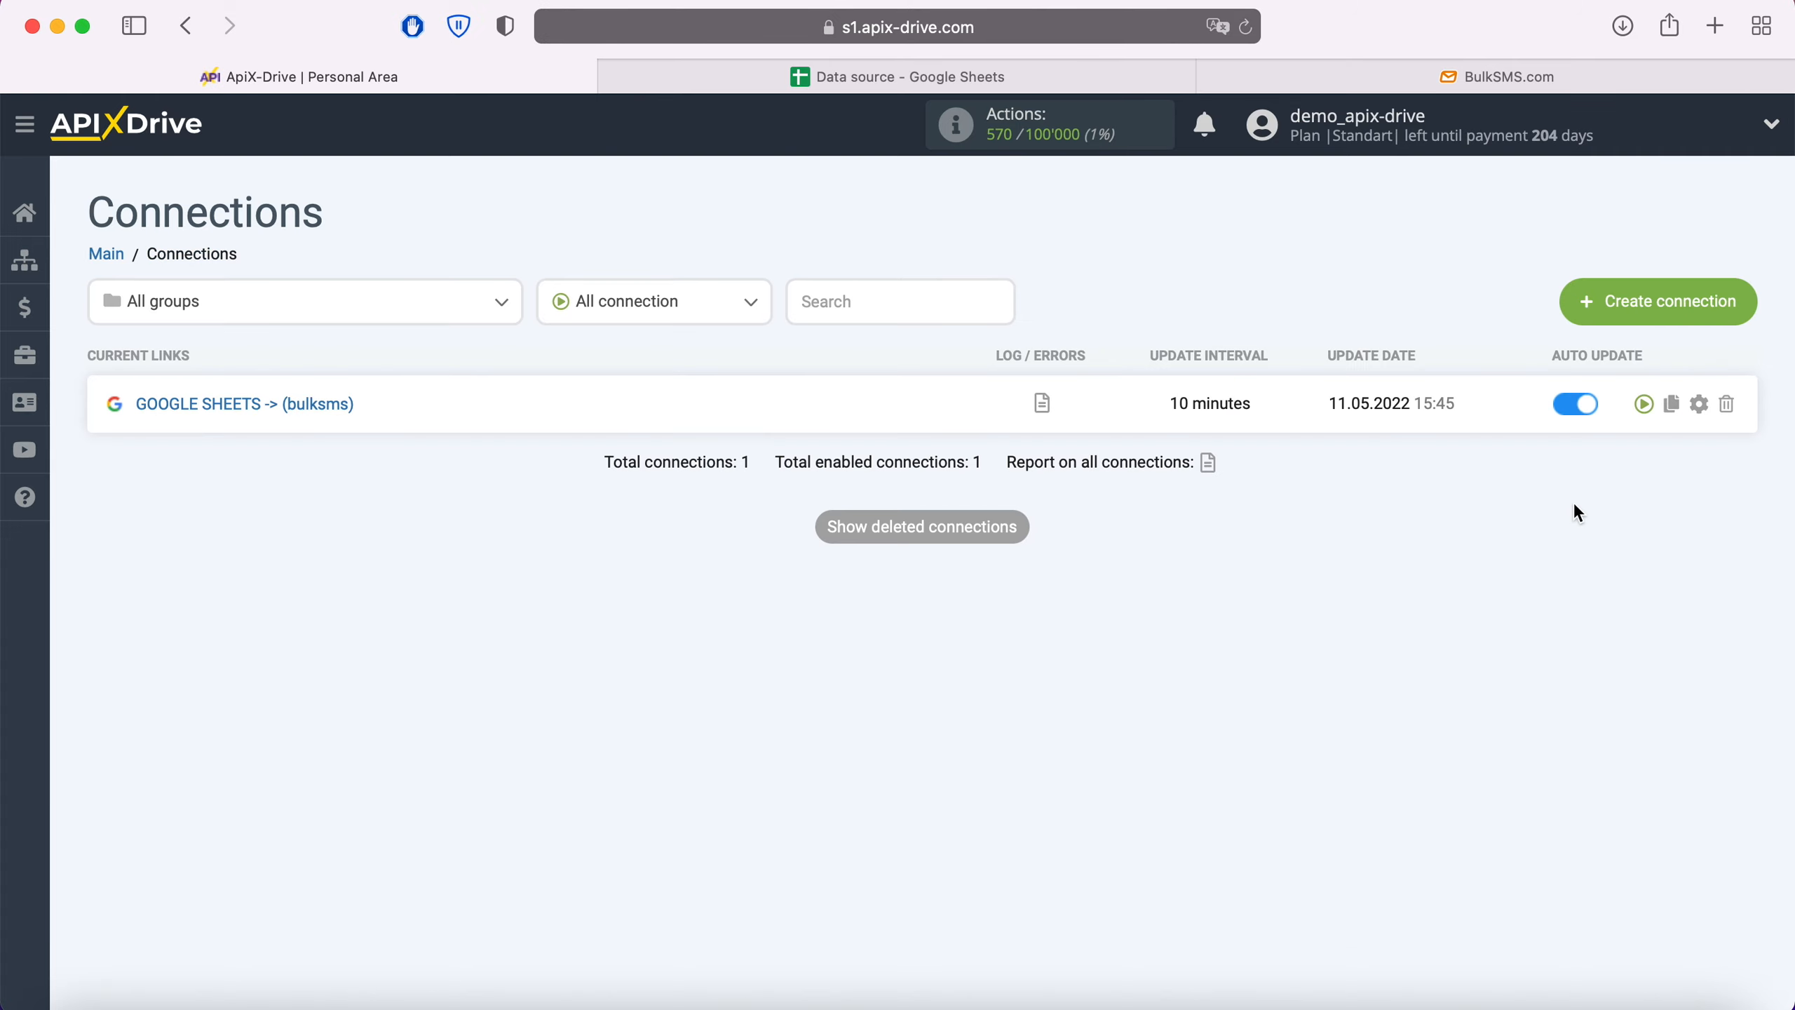
left_click(1698, 404)
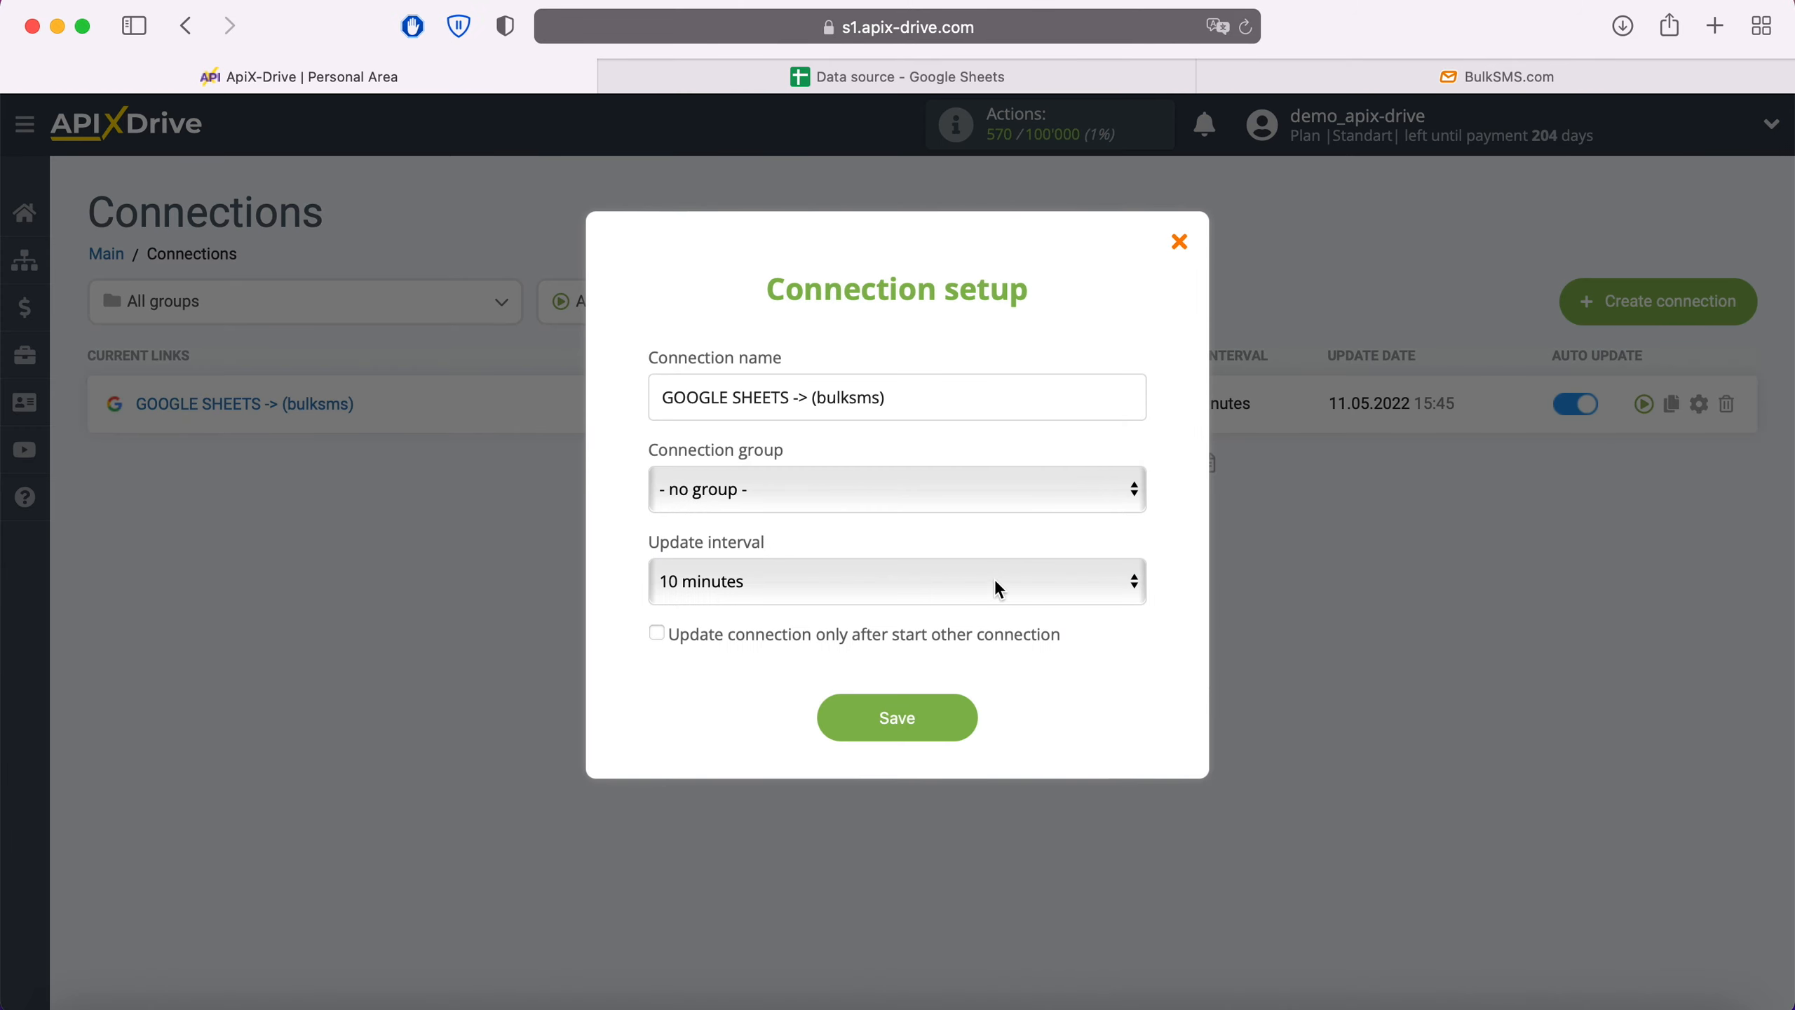
left_click(999, 588)
left_click(957, 547)
left_click(959, 710)
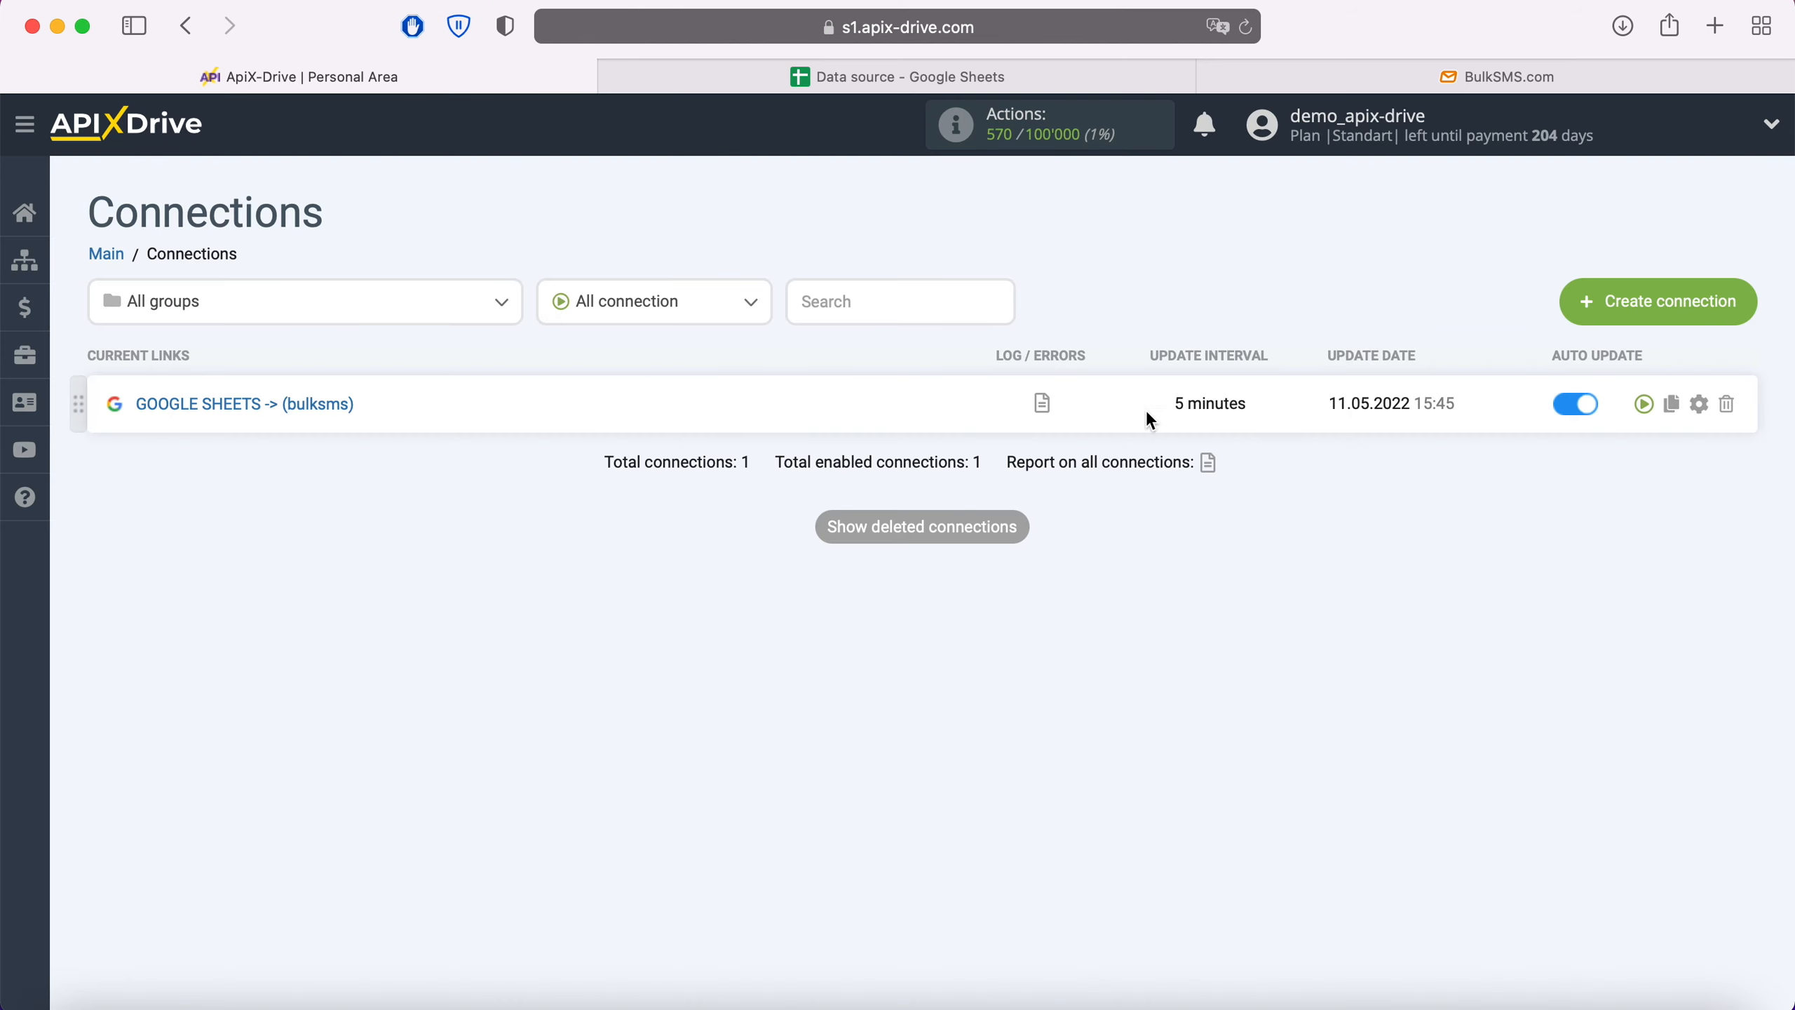